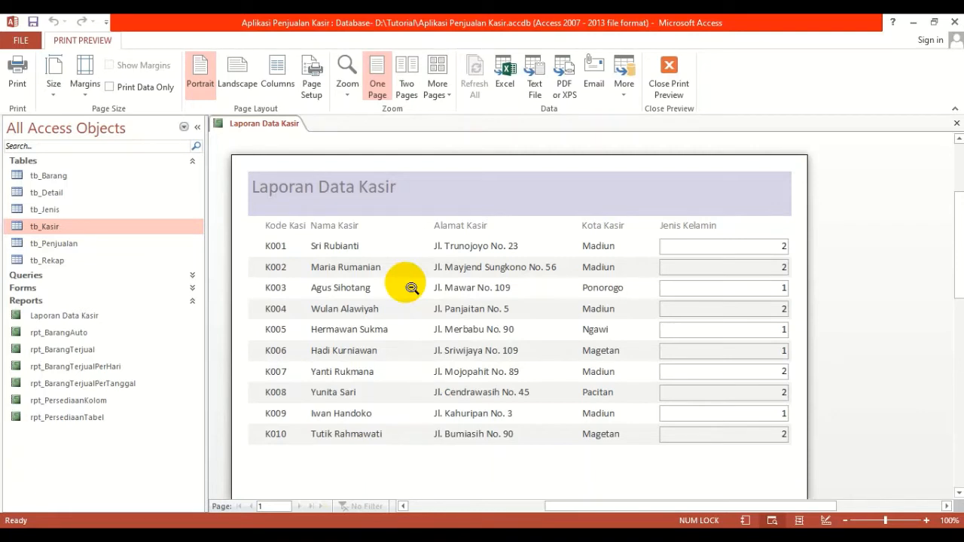
# Switch the Laporan Data Kasir report to Design View and enable its Pop Up and Modal properties
pyautogui.rightClick(426, 177)
pyautogui.click(468, 236)
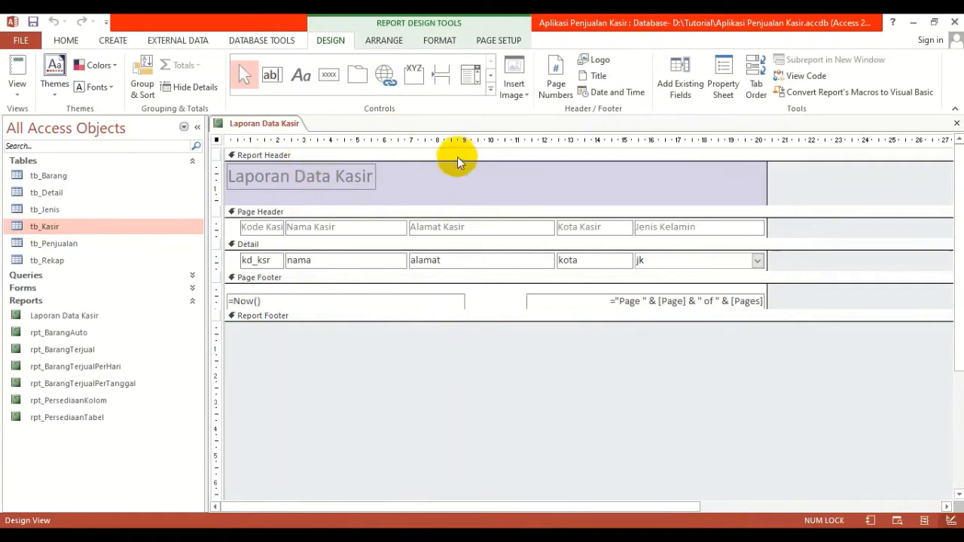
pyautogui.click(725, 86)
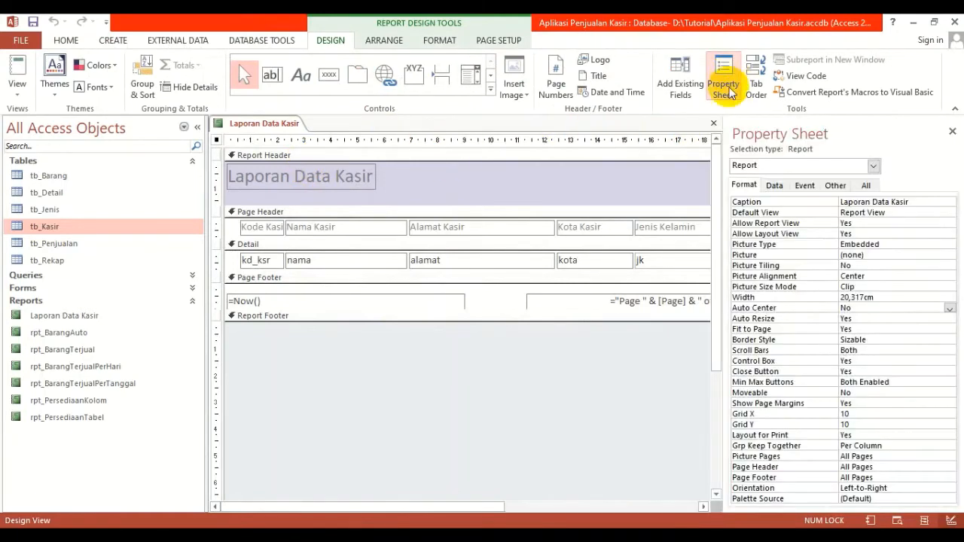
pyautogui.click(831, 186)
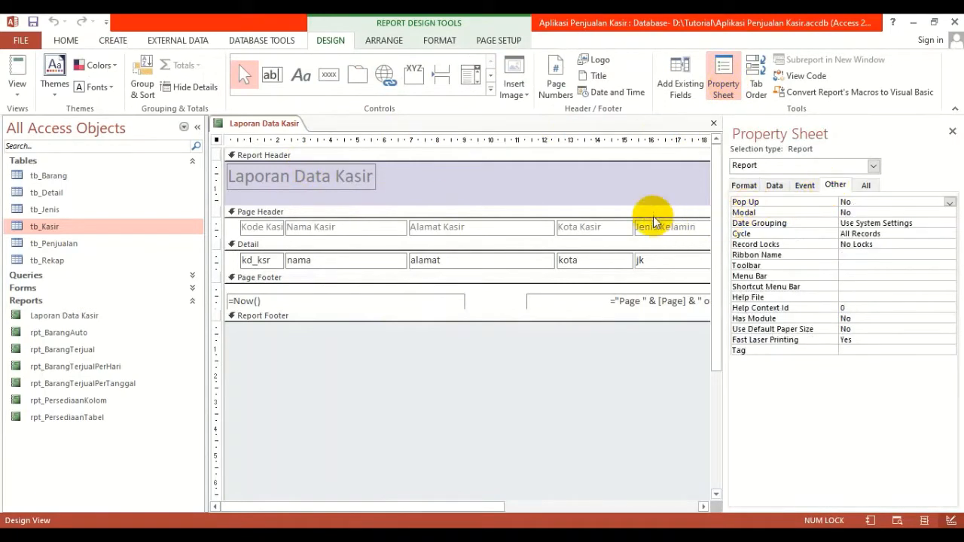
pyautogui.doubleClick(919, 201)
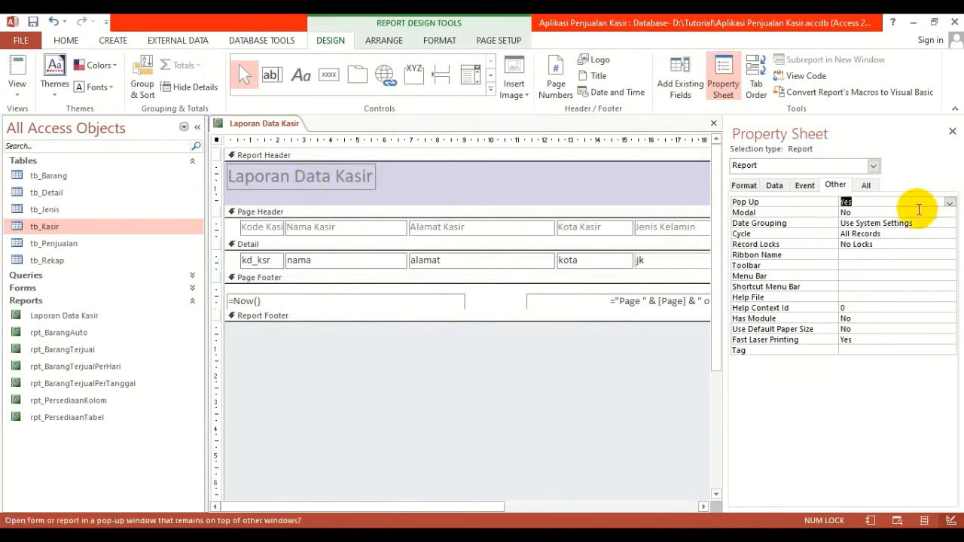
pyautogui.doubleClick(917, 212)
# Set the report's Default View to Print Preview and Auto Center to Yes, and close the property sheet
pyautogui.click(743, 185)
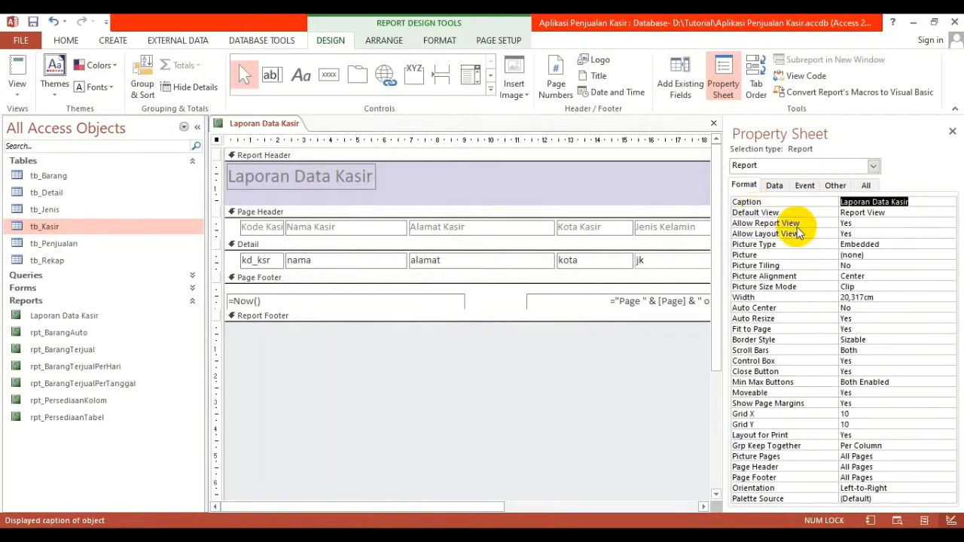
pyautogui.doubleClick(894, 213)
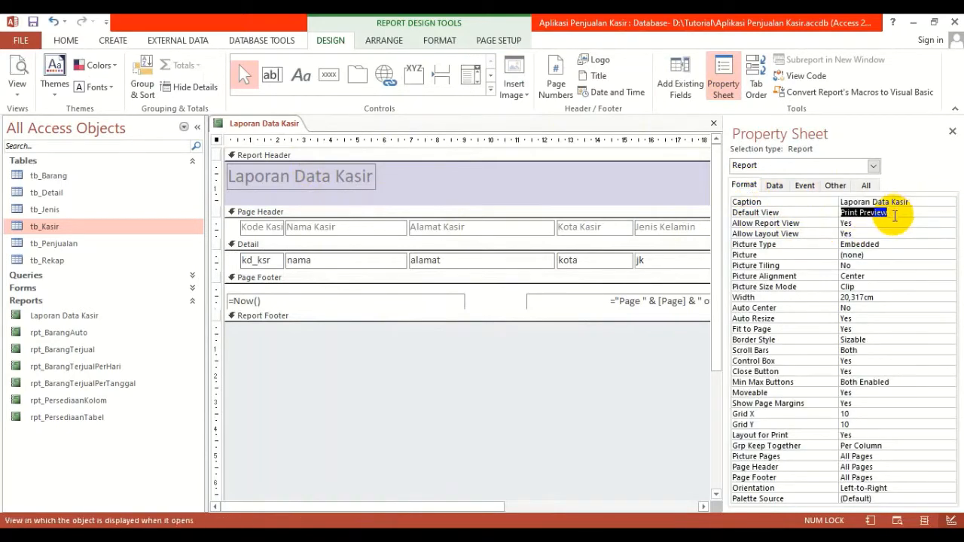
pyautogui.doubleClick(844, 307)
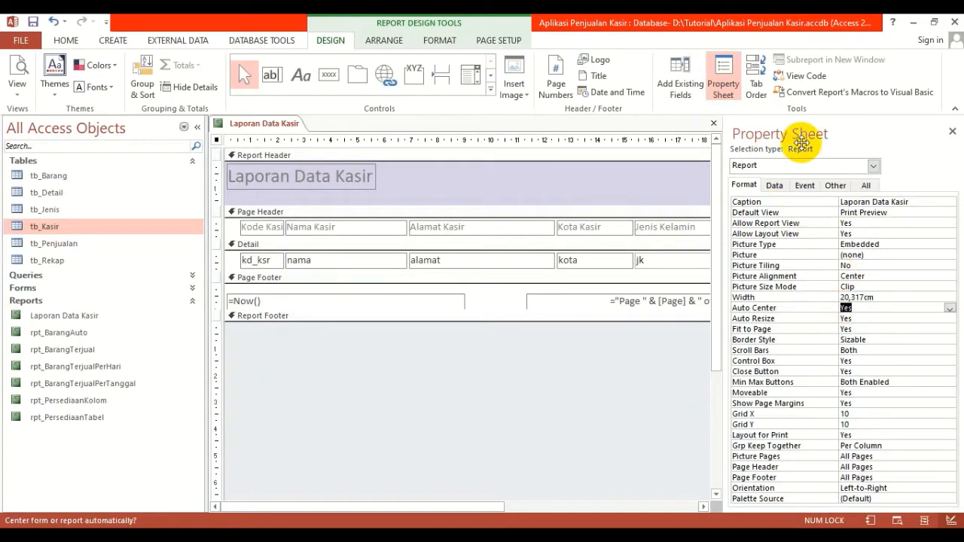
pyautogui.click(953, 134)
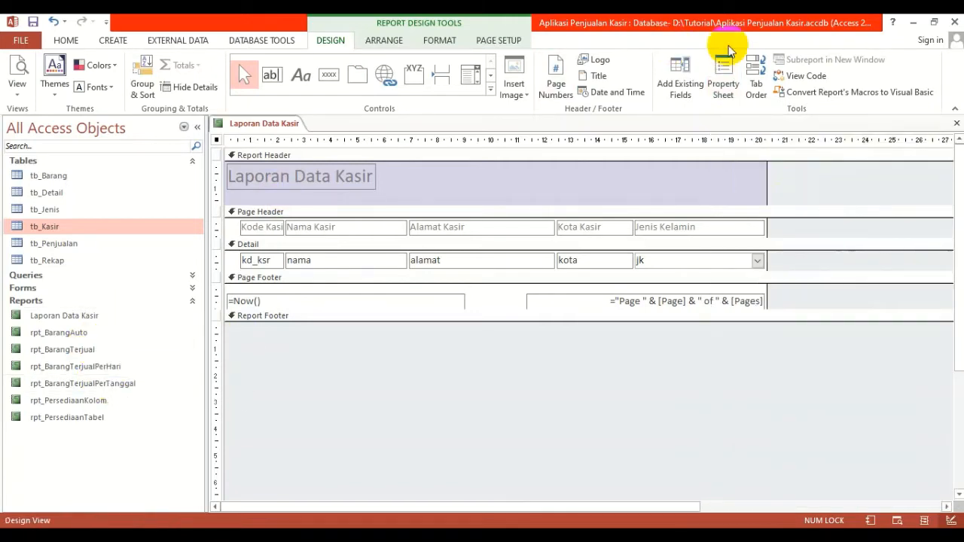
# Set the Report Header section's back color to white (Background 1), with the Navigation Pane collapsed
pyautogui.click(721, 82)
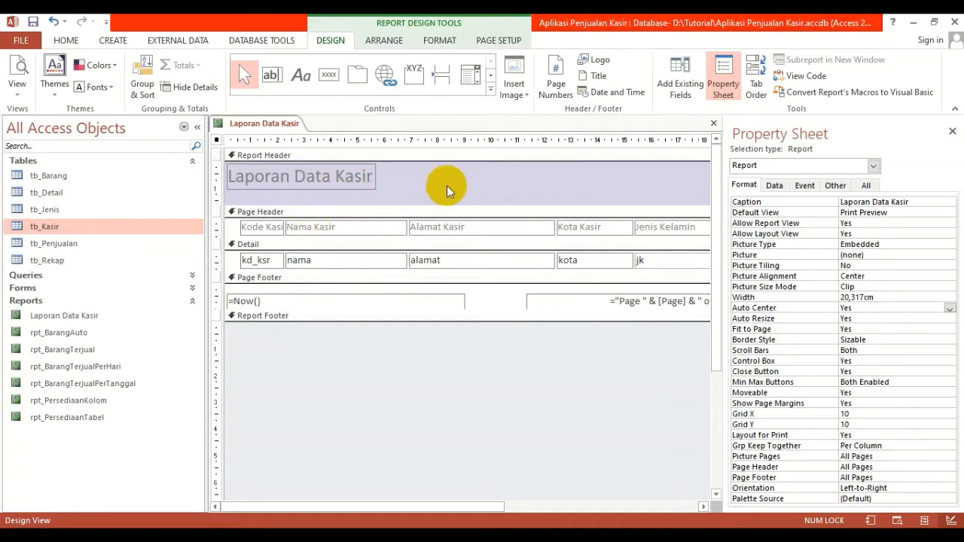
pyautogui.click(197, 127)
pyautogui.click(252, 162)
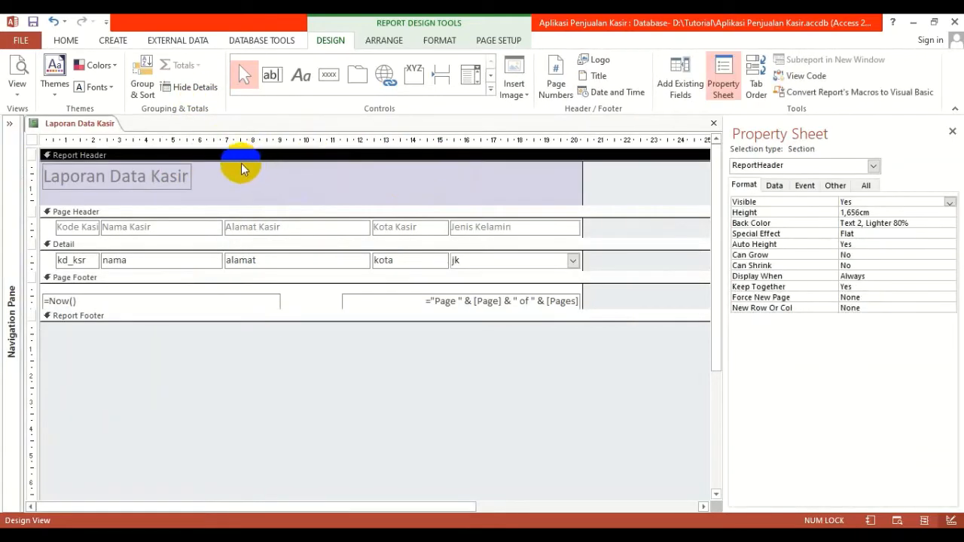
pyautogui.click(914, 222)
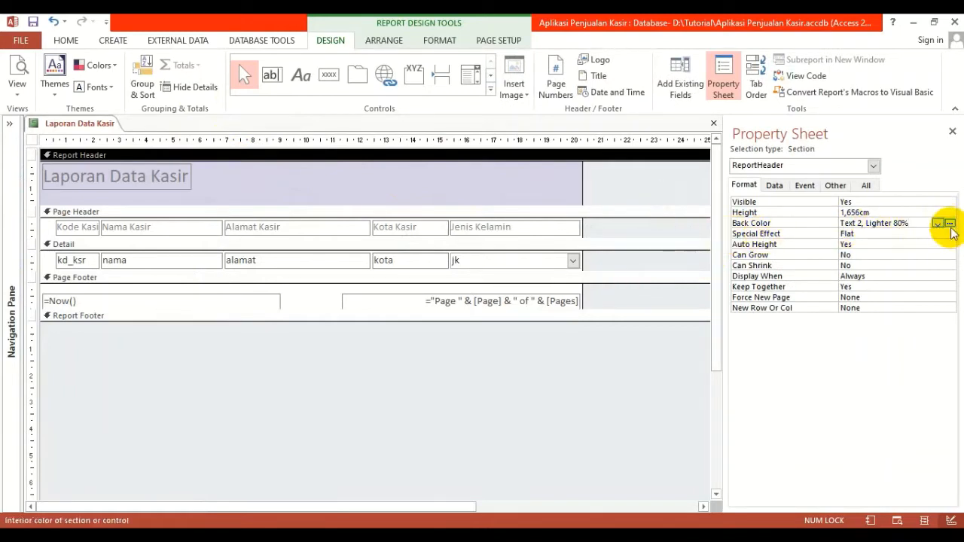
pyautogui.click(949, 224)
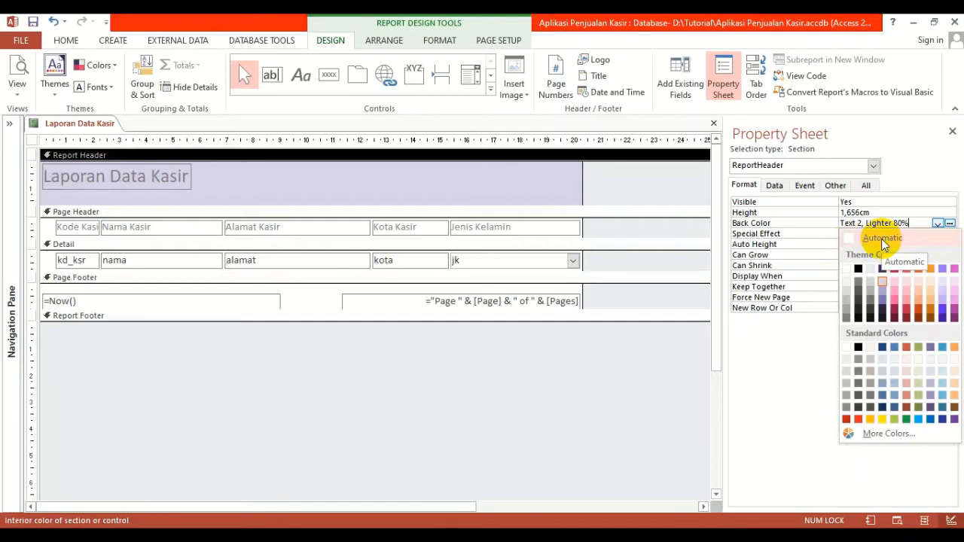
pyautogui.click(846, 269)
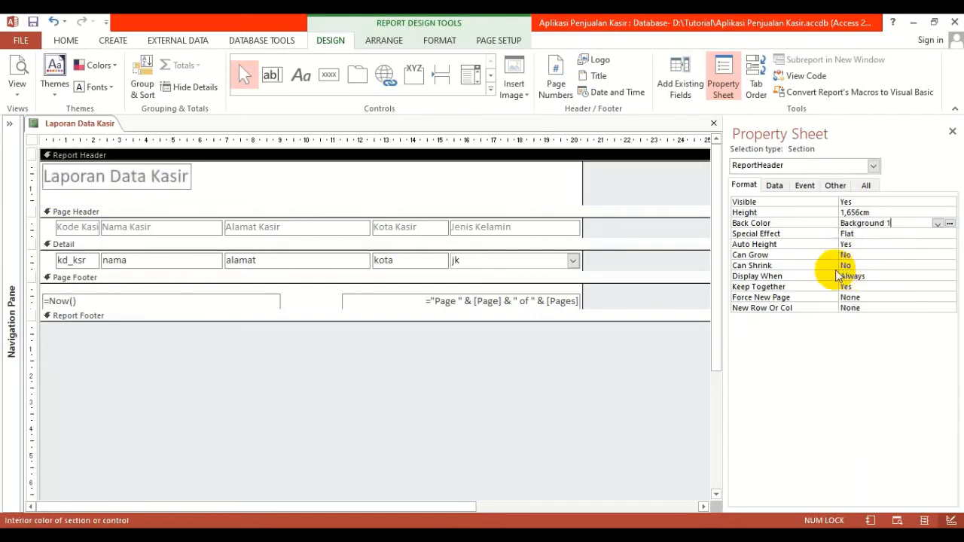
# Check the Page Header and Page Footer properties, and set the Detail section's alternate back color to Background 1
pyautogui.click(557, 213)
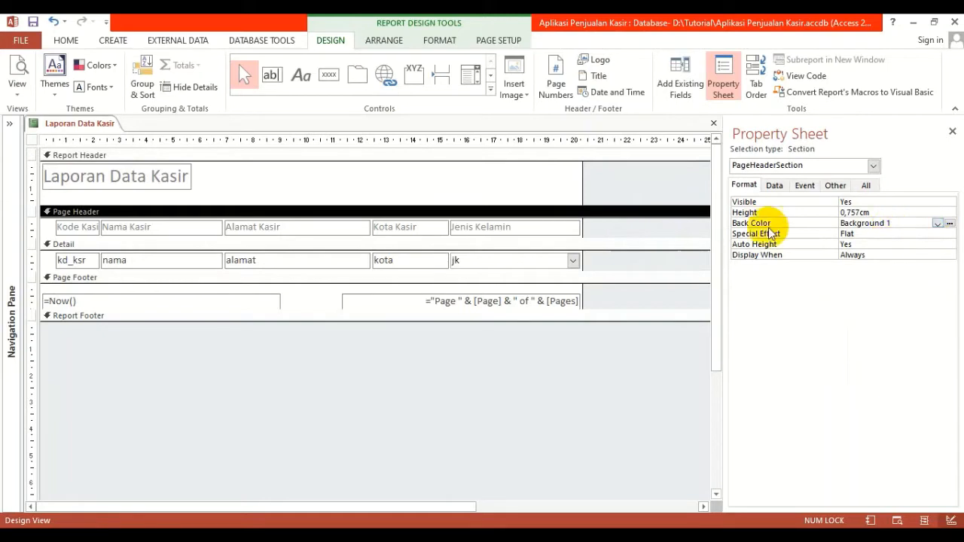
pyautogui.click(552, 245)
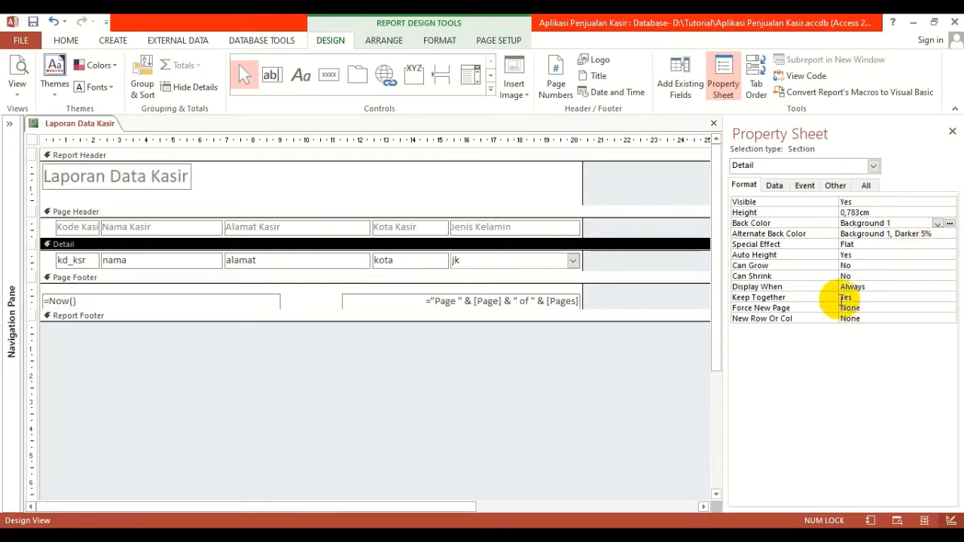
pyautogui.click(912, 234)
pyautogui.click(937, 234)
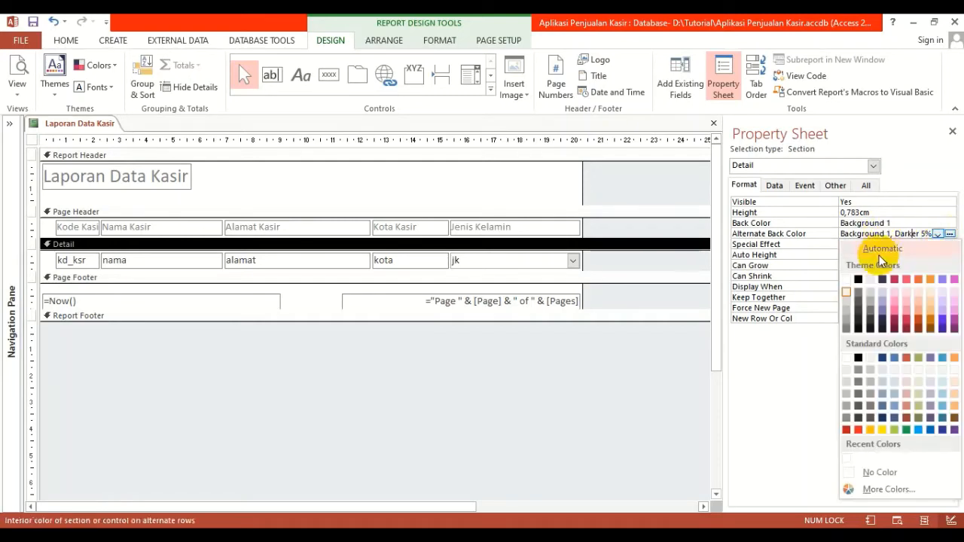
pyautogui.click(847, 279)
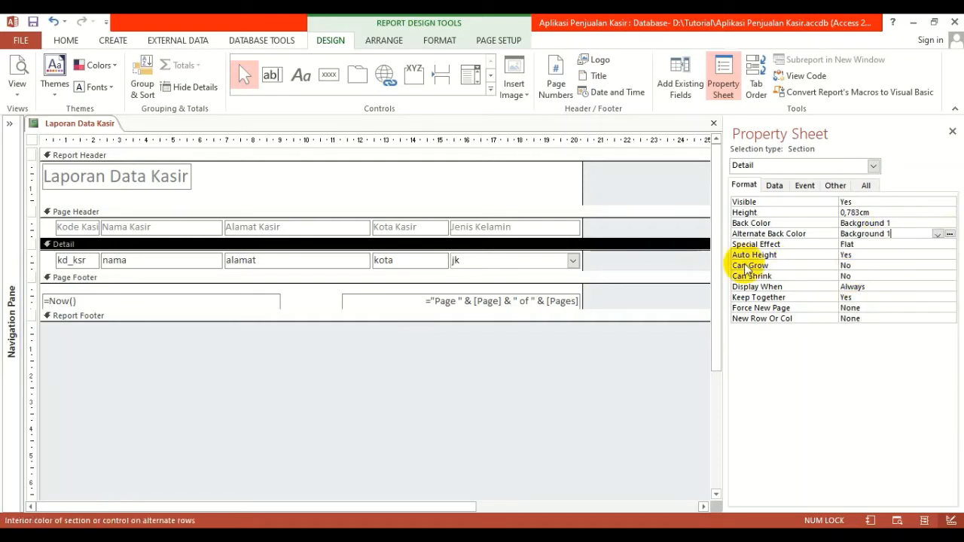
pyautogui.click(552, 278)
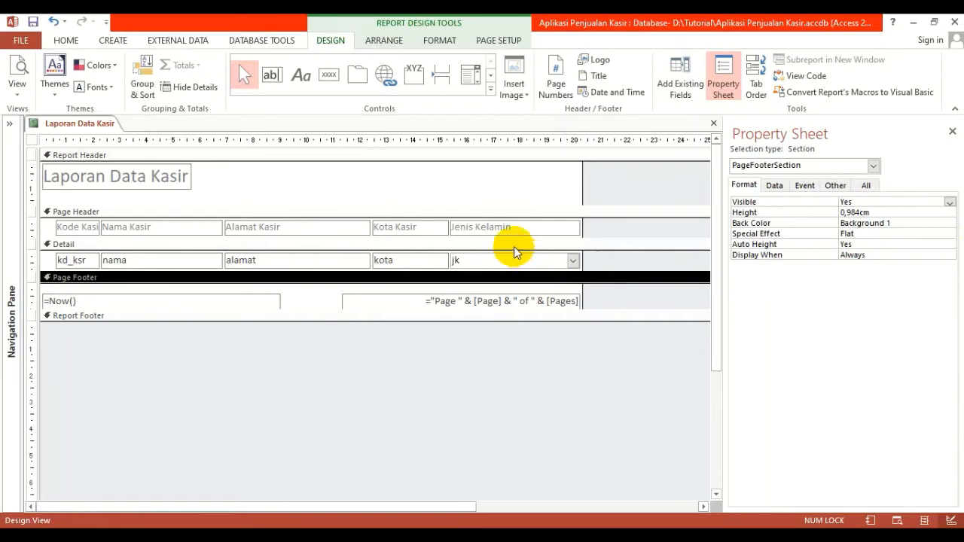
# Close the property sheet and the Laporan Data Kasir report, saving the design changes
pyautogui.click(951, 131)
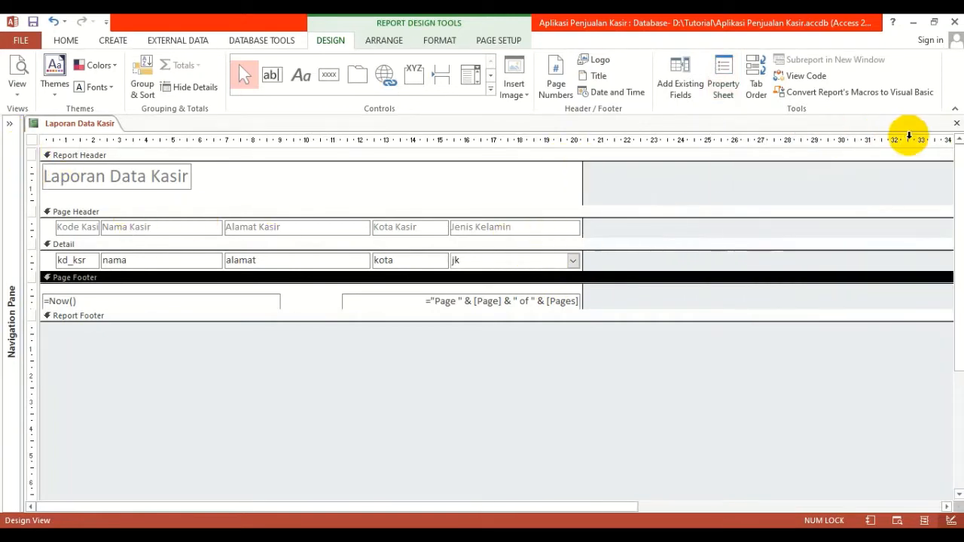
pyautogui.click(957, 123)
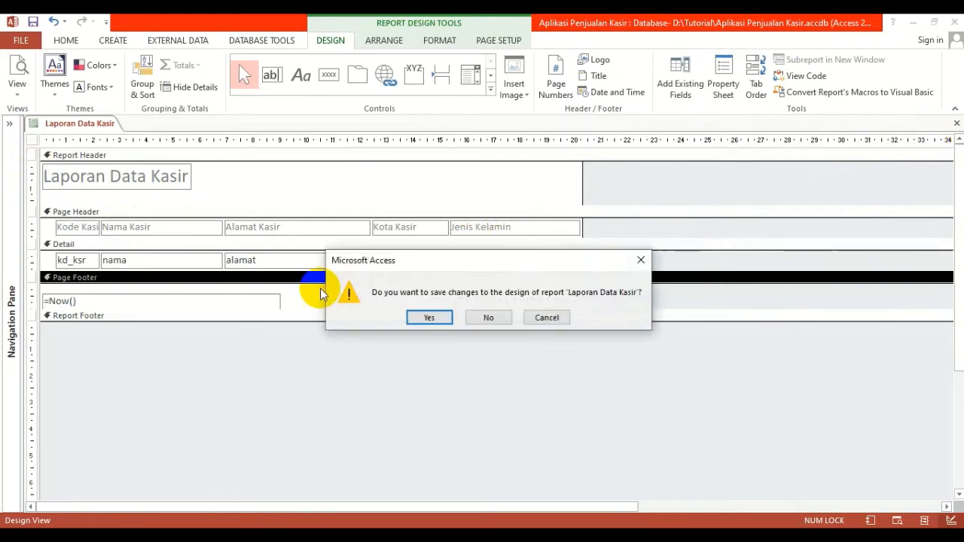
pyautogui.click(435, 320)
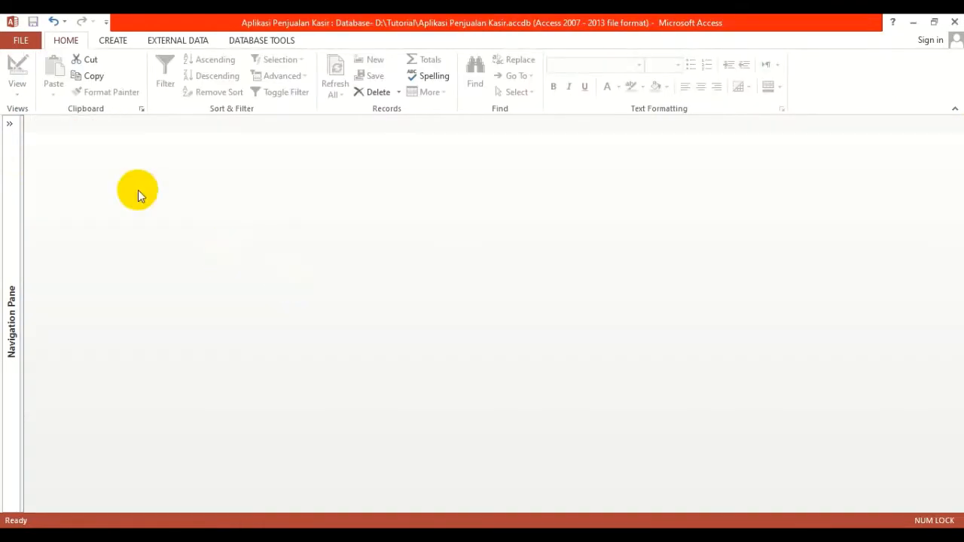
# Expand the Navigation Pane, open the Laporan Data Kasir report to check its pop-up preview, and close it
pyautogui.click(4, 124)
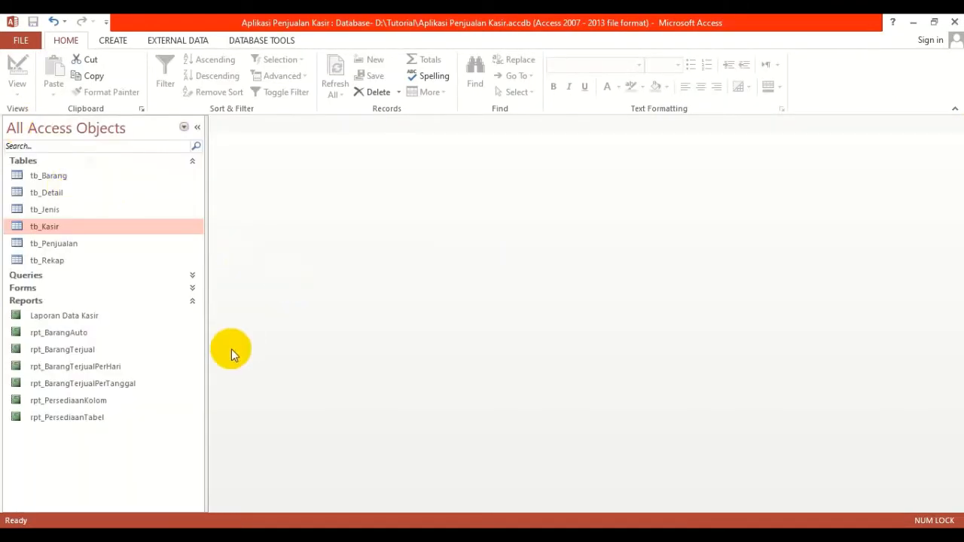
pyautogui.click(76, 316)
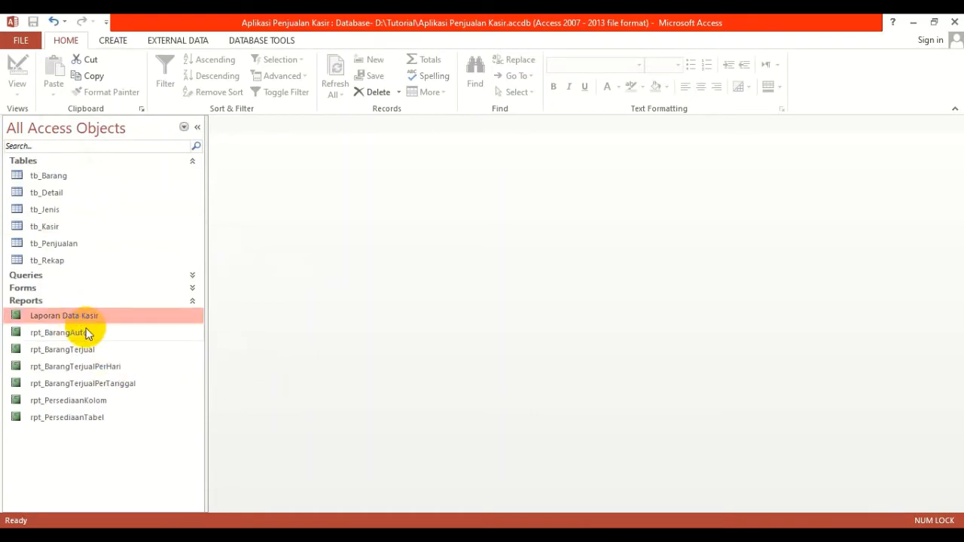
pyautogui.rightClick(75, 317)
pyautogui.click(381, 247)
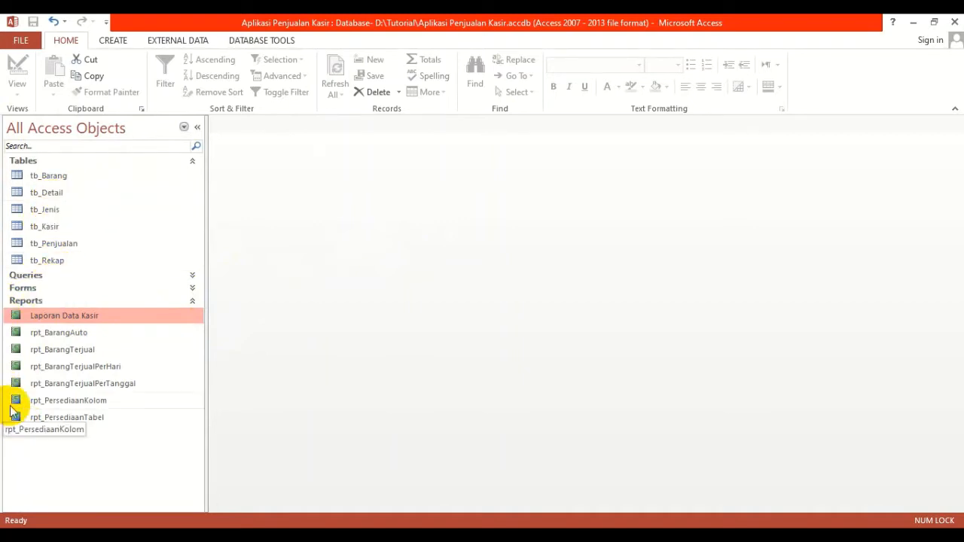
pyautogui.click(95, 323)
pyautogui.doubleClick(95, 322)
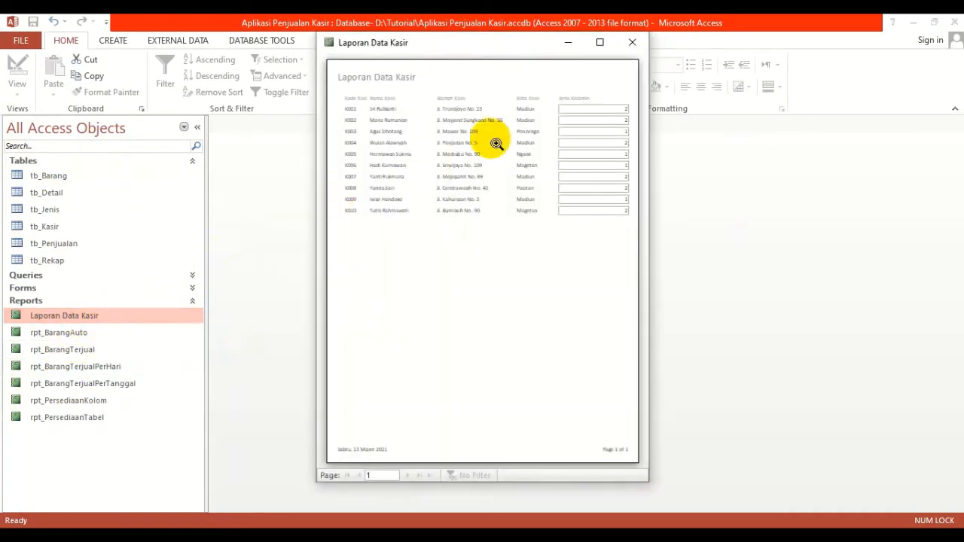
pyautogui.click(631, 42)
# Rename the Laporan Data Kasir report as rpt_Kasir
pyautogui.rightClick(72, 315)
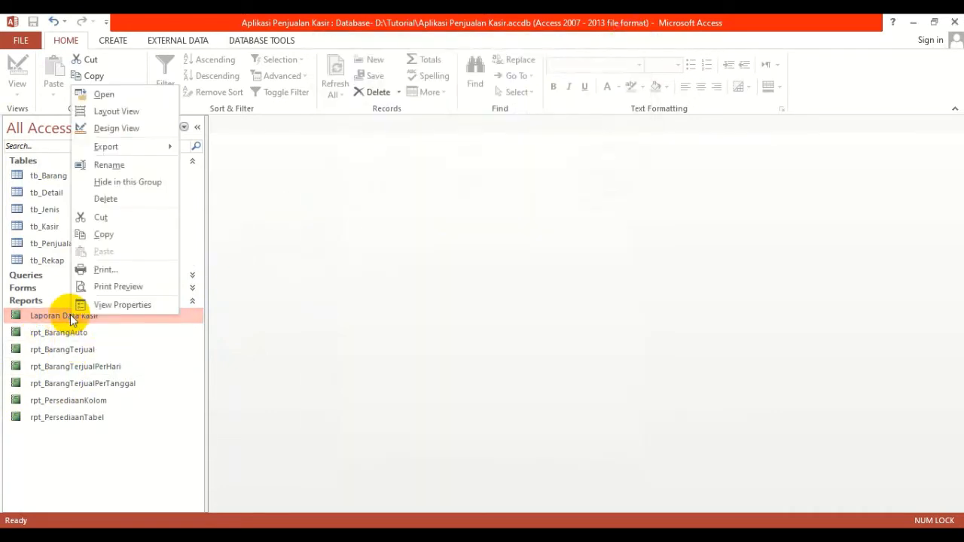
pyautogui.click(114, 163)
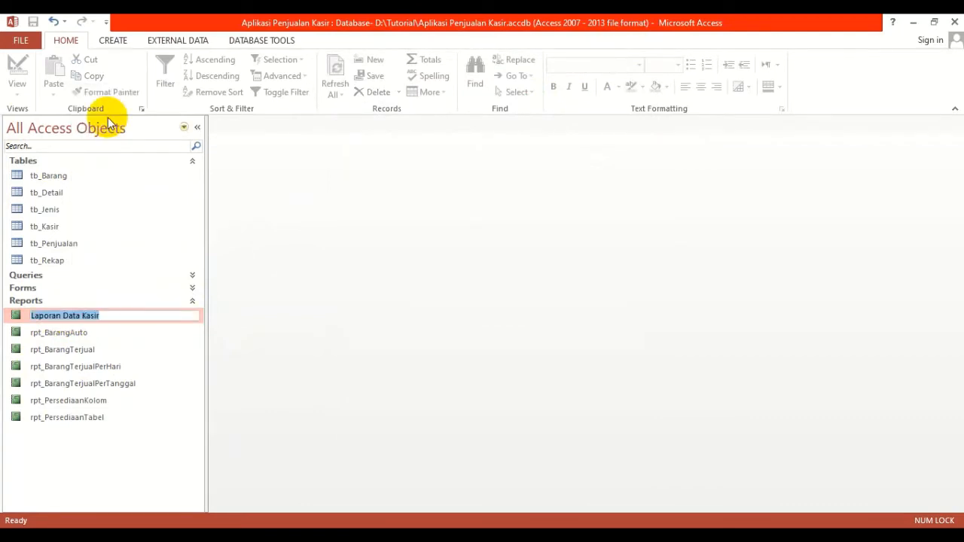
pyautogui.write('rpt_')
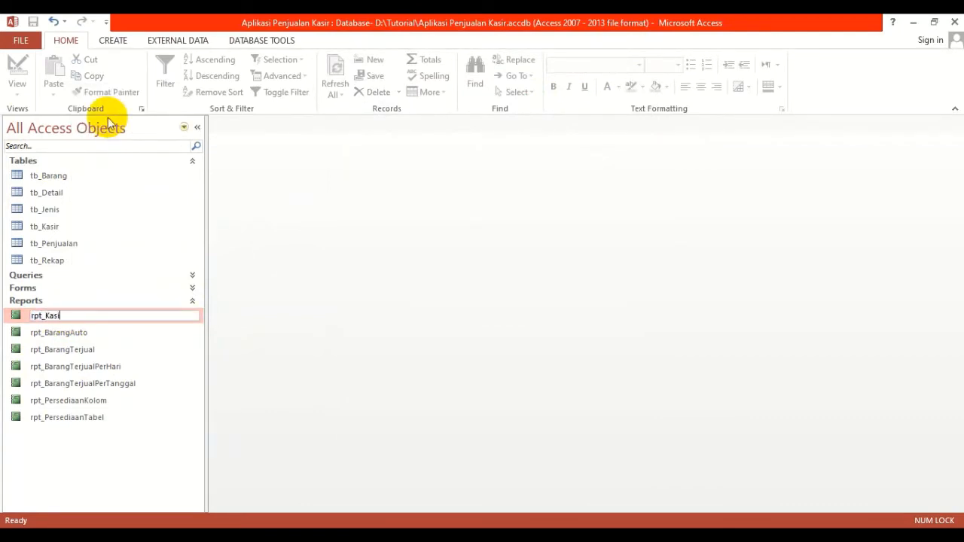
pyautogui.press('Return')
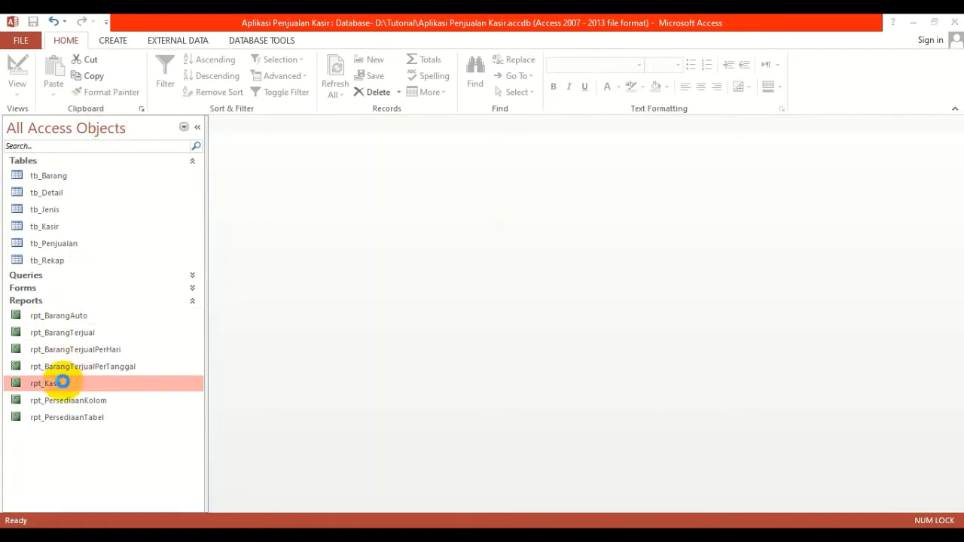
# Open rpt_Kasir, maximize its preview, and switch it to Design View with the Report Header section selected
pyautogui.doubleClick(62, 382)
pyautogui.click(603, 40)
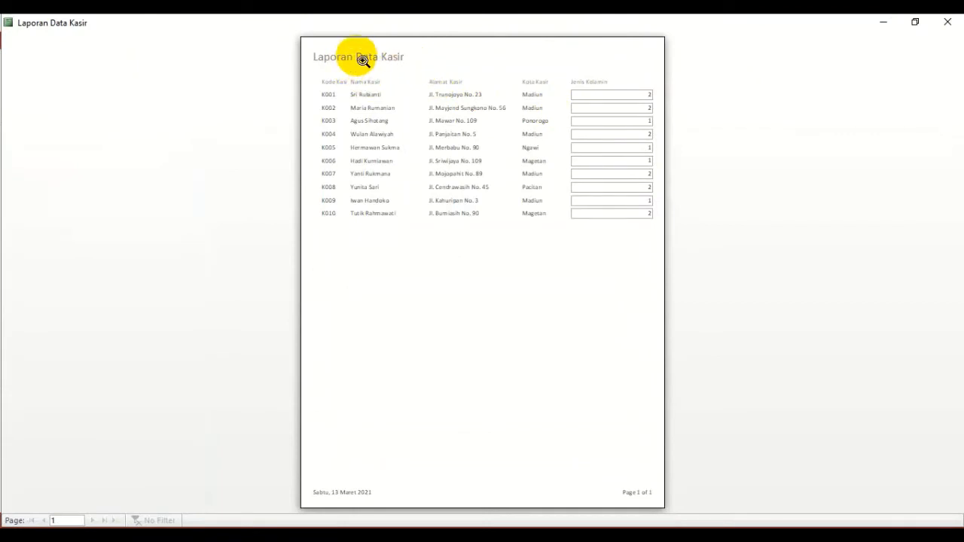
pyautogui.rightClick(420, 125)
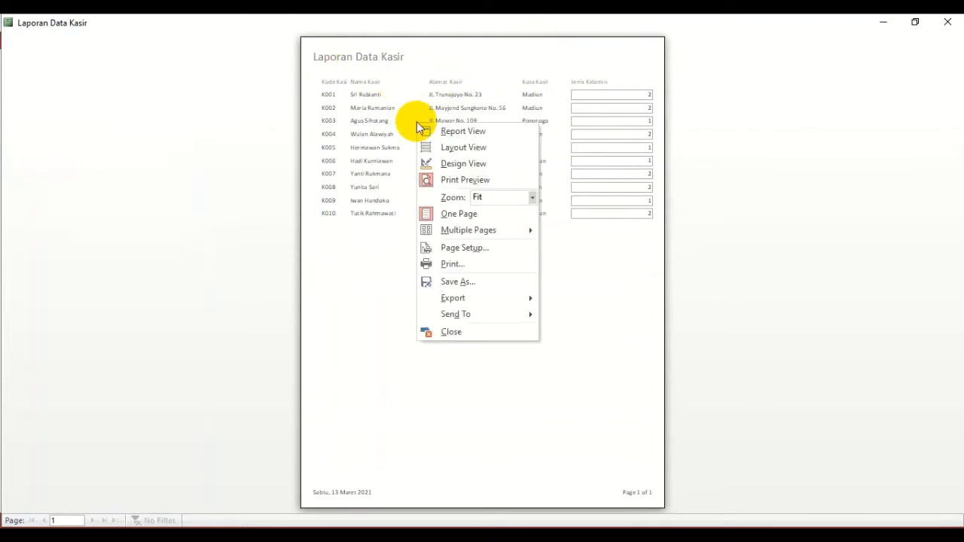
pyautogui.click(458, 164)
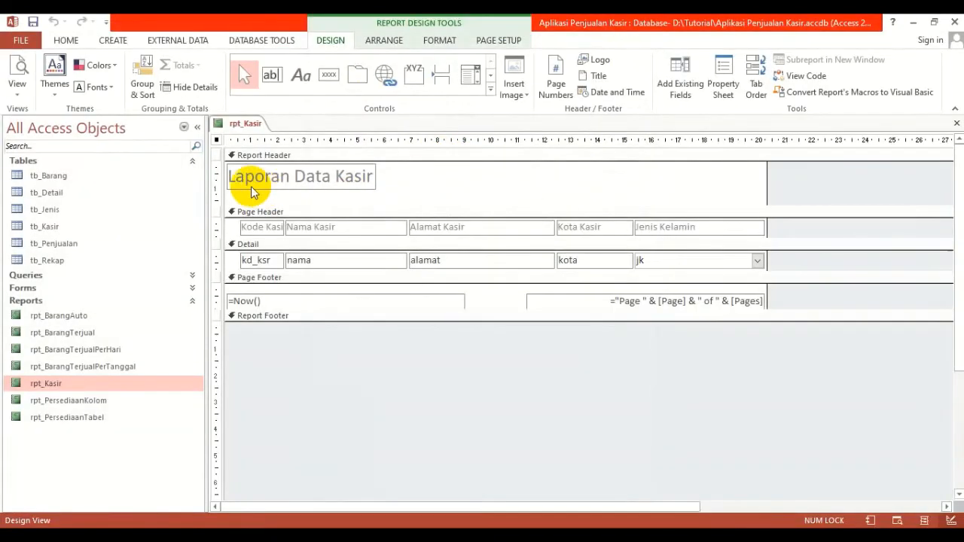
pyautogui.click(252, 157)
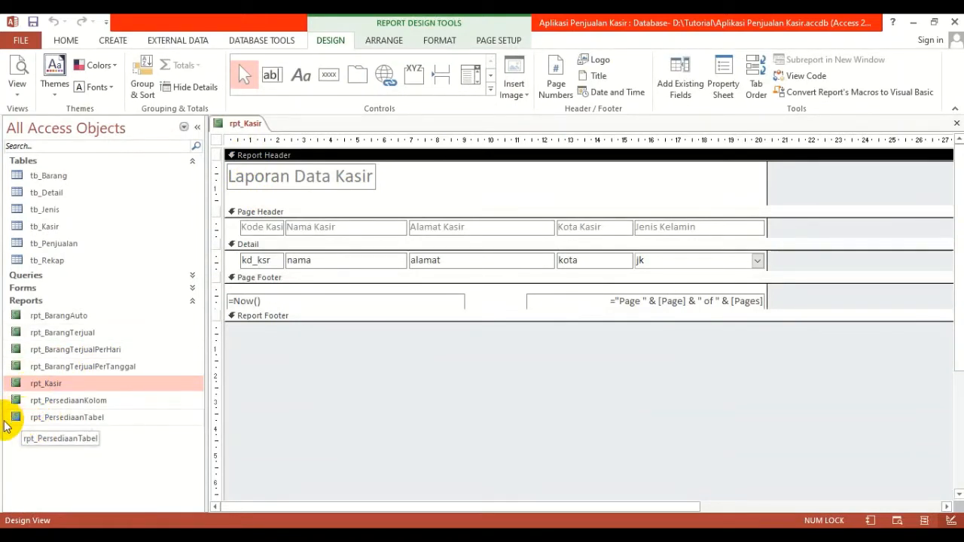
# Open the rpt_BarangTerjual report in Design View alongside rpt_Kasir
pyautogui.click(81, 333)
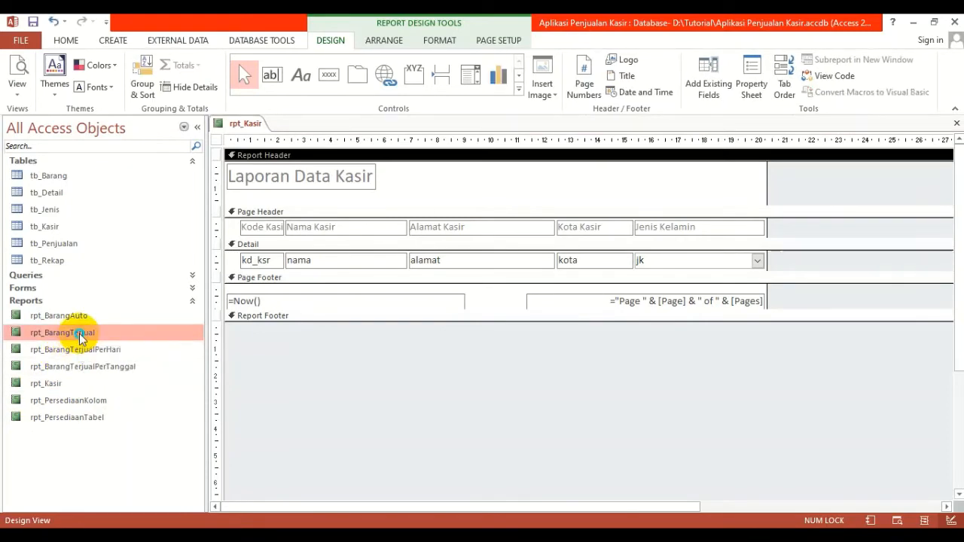
pyautogui.rightClick(81, 337)
pyautogui.click(134, 145)
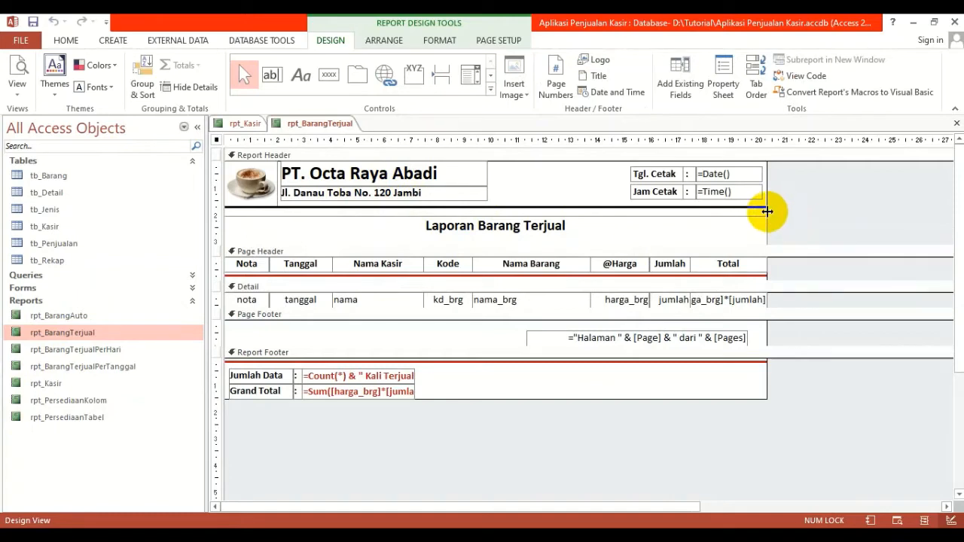
# Widen rpt_BarangTerjual to about 21 cm and copy all of its Report Header controls
pyautogui.moveTo(767, 212); pyautogui.dragTo(789, 214)
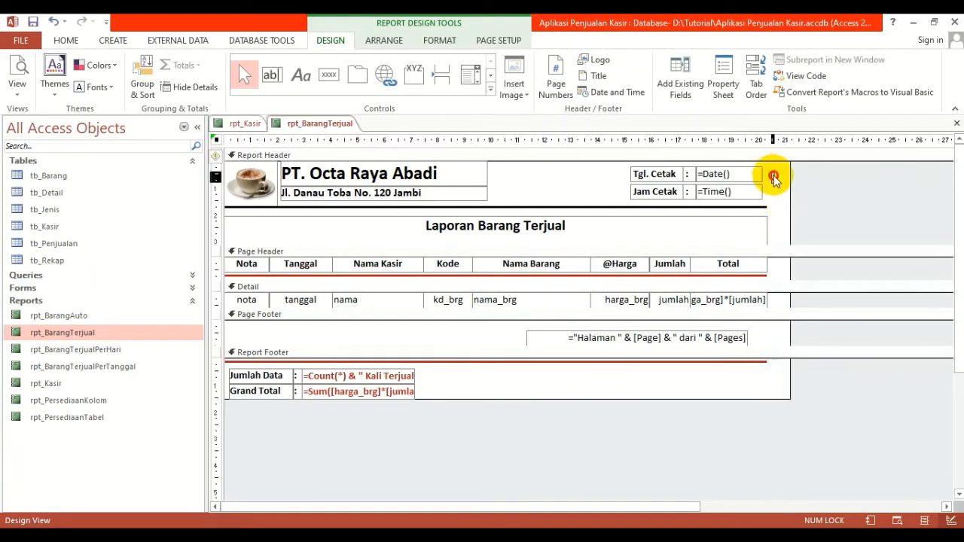
pyautogui.moveTo(770, 176); pyautogui.dragTo(233, 244)
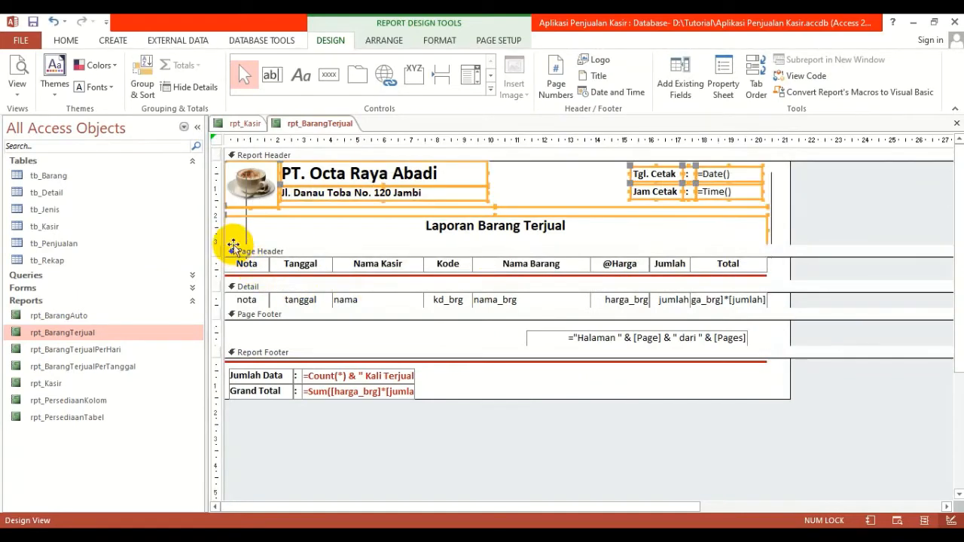
pyautogui.click(71, 41)
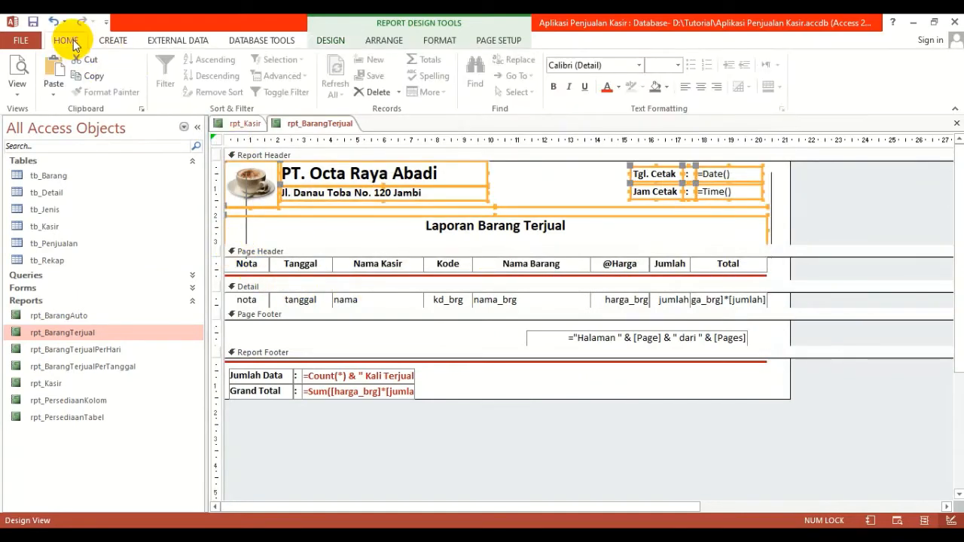
pyautogui.click(91, 77)
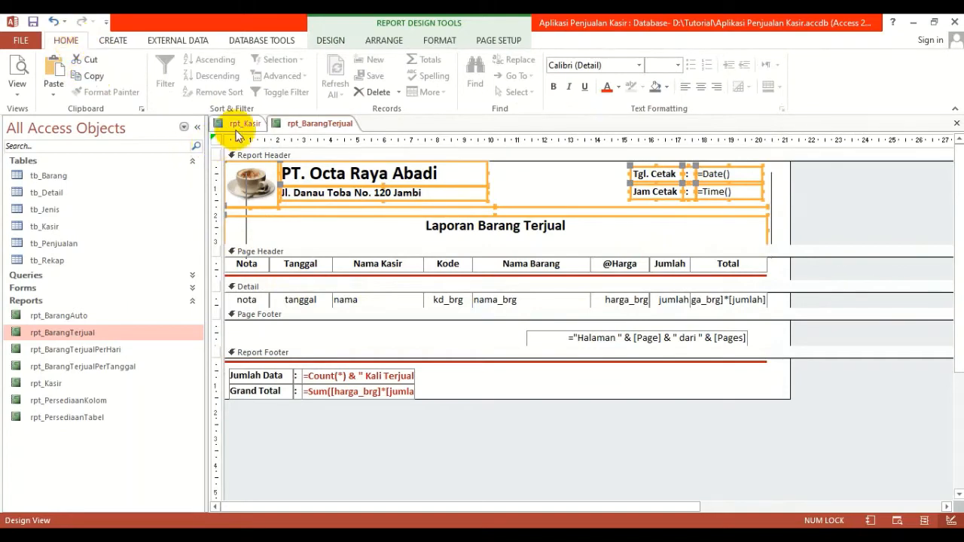
# Delete the old title from the Report Header of rpt_Kasir and paste the copied header controls there
pyautogui.click(241, 123)
pyautogui.click(340, 185)
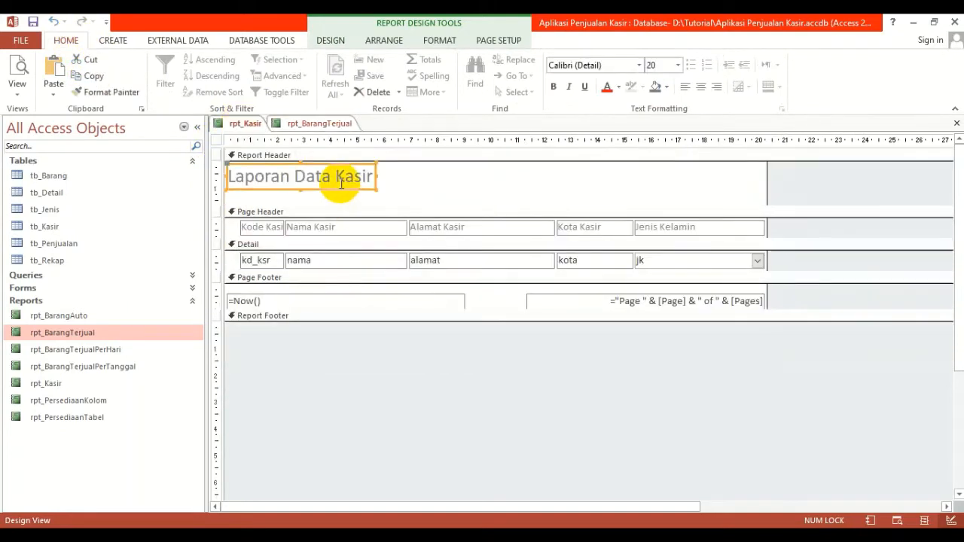
pyautogui.press('Delete')
pyautogui.click(305, 179)
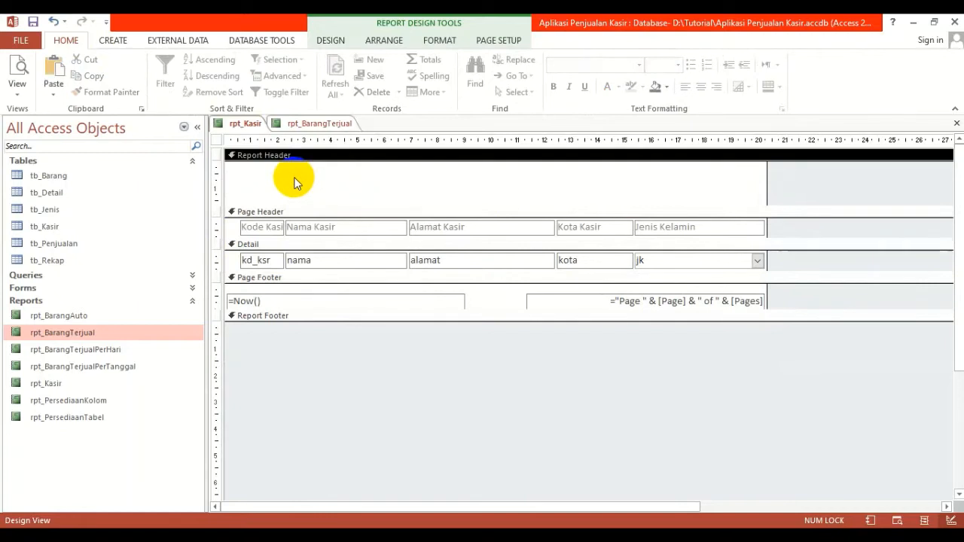
pyautogui.click(57, 68)
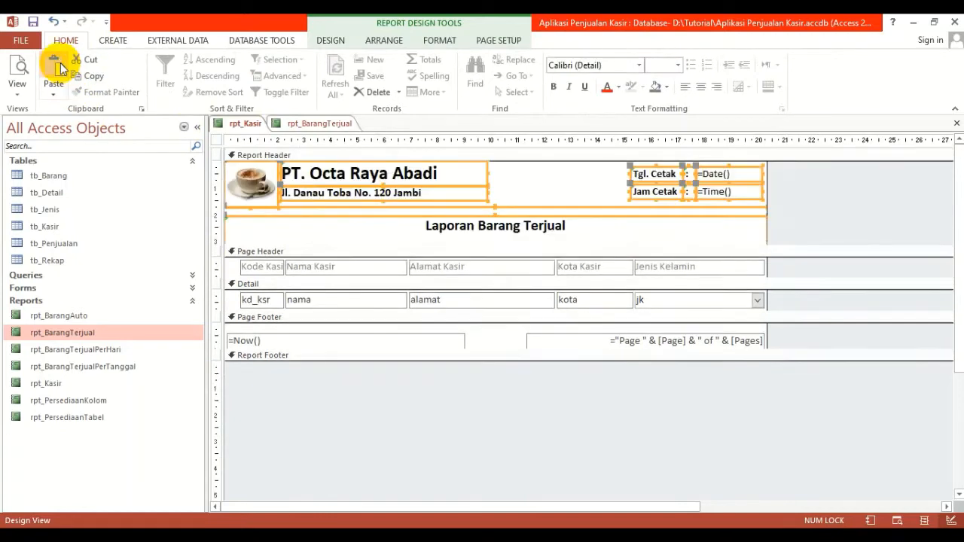
pyautogui.click(510, 185)
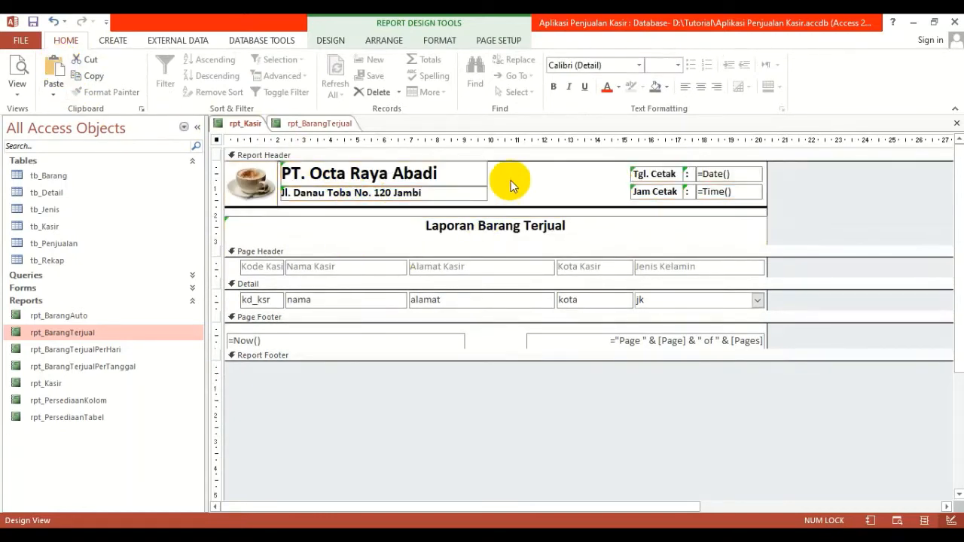
# Change the pasted report title to "Laporan Data Kasir"
pyautogui.click(485, 226)
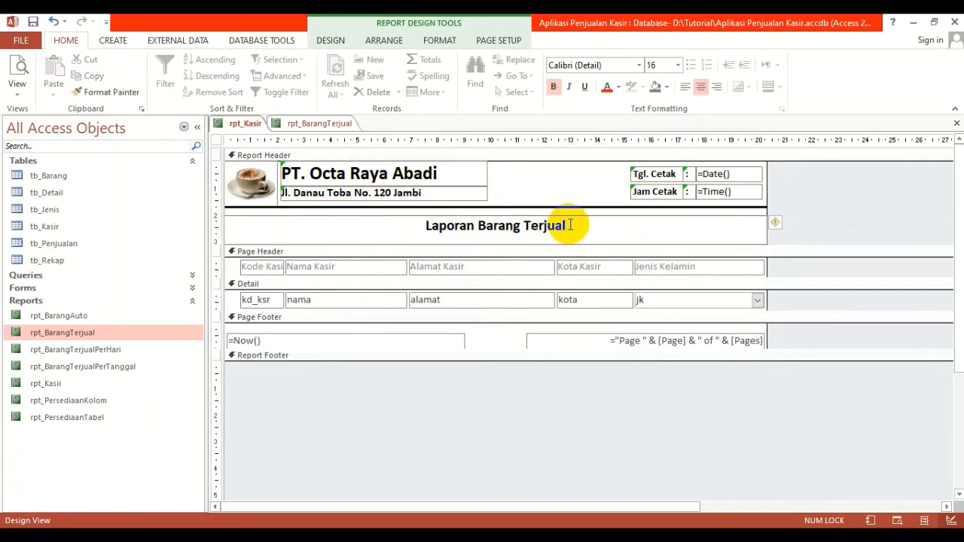
pyautogui.hotkey('ctrl', 'shift', 'Left')
pyautogui.hotkey('ctrl', 'shift', 'Left')
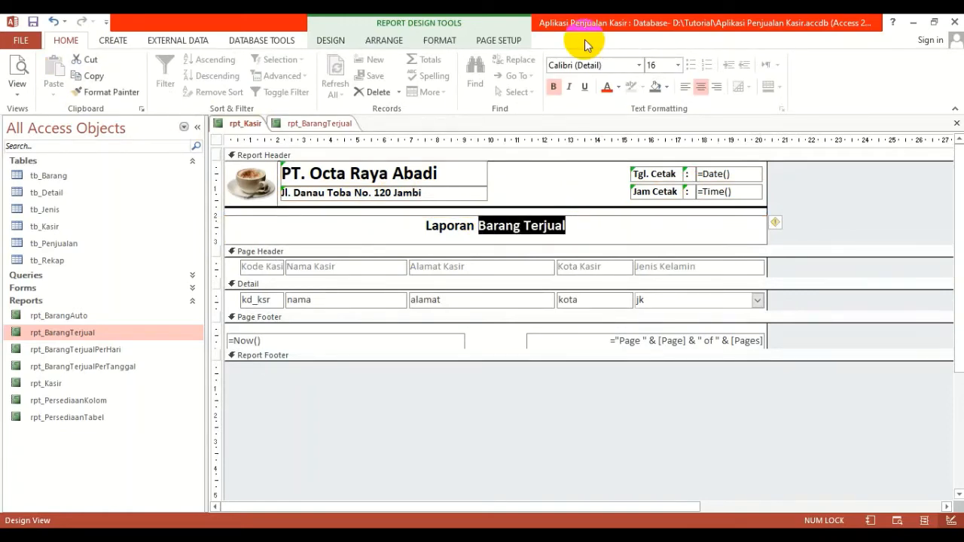
pyautogui.write('Data Kasir')
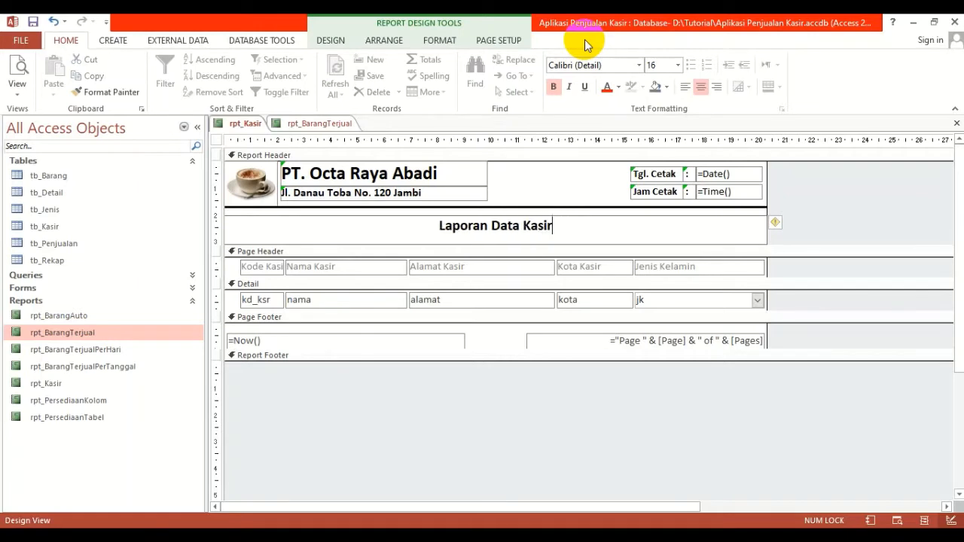
pyautogui.click(547, 189)
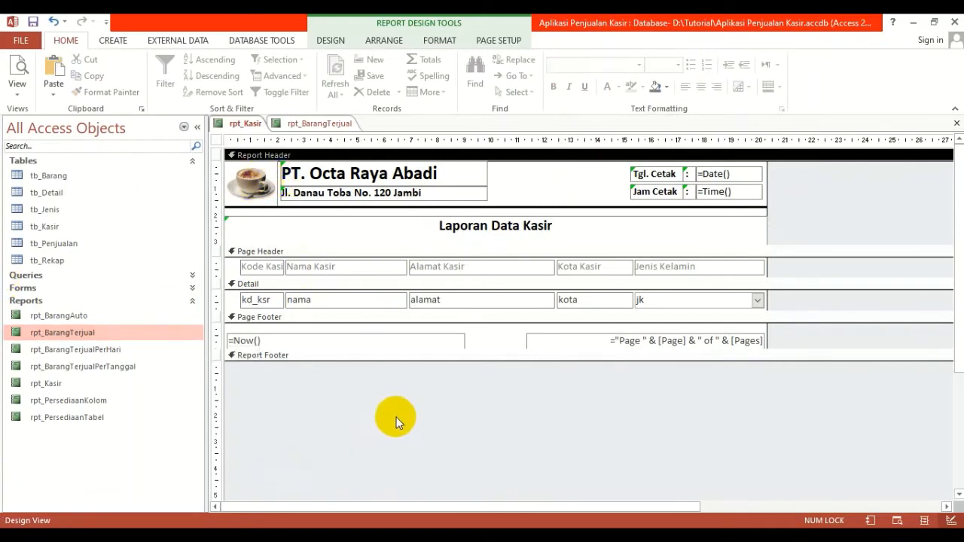
# Copy the red line from rpt_BarangTerjual's Page Header into a heightened Page Header in rpt_Kasir, placing it below the column labels
pyautogui.click(318, 124)
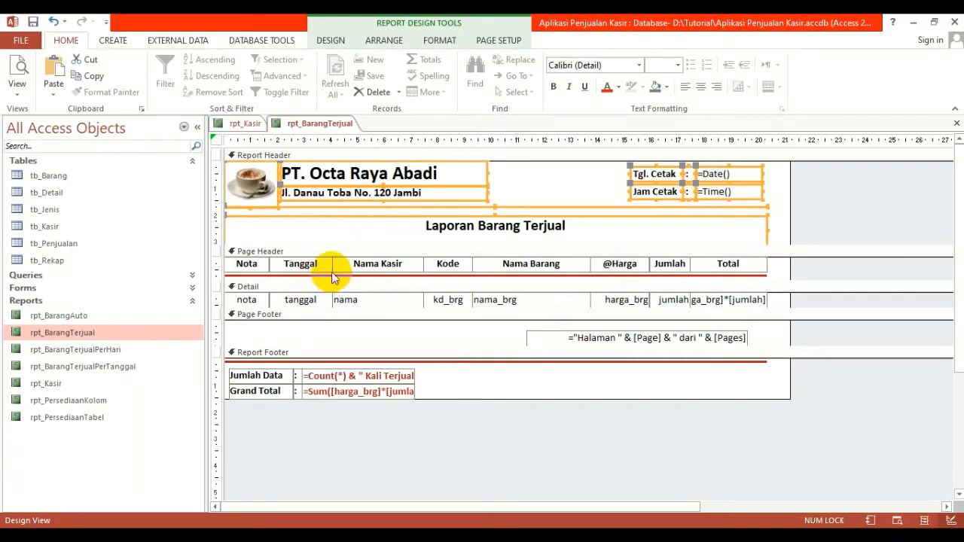
pyautogui.click(410, 275)
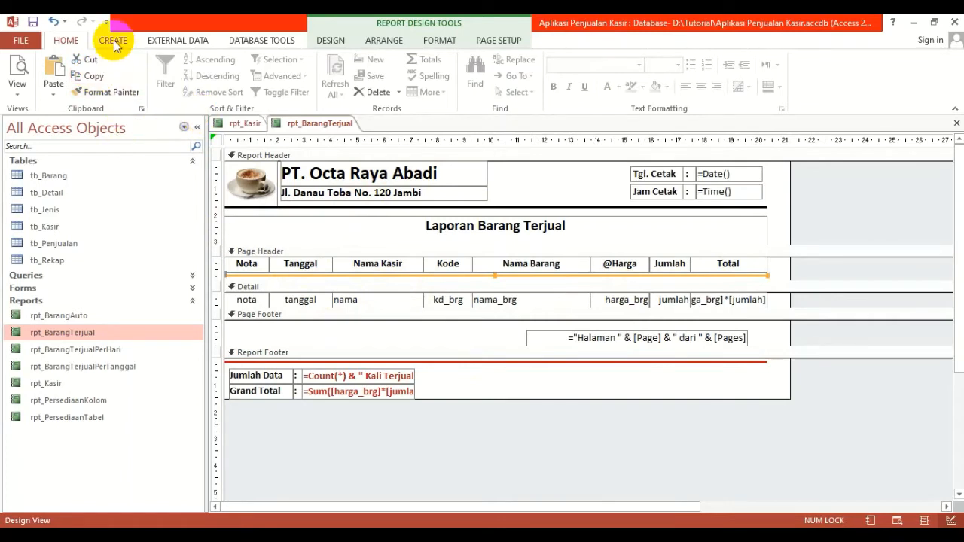
pyautogui.click(245, 123)
pyautogui.click(313, 251)
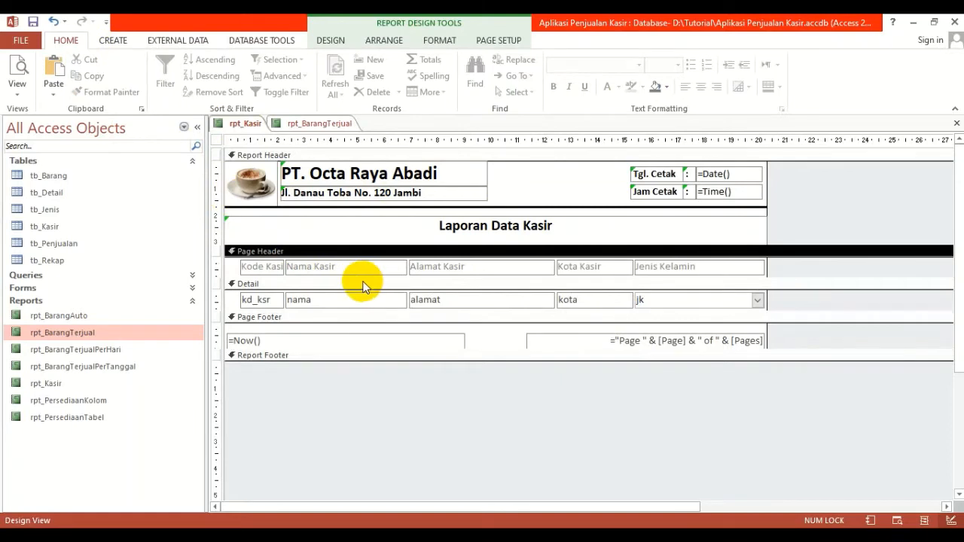
pyautogui.moveTo(362, 278); pyautogui.dragTo(361, 297)
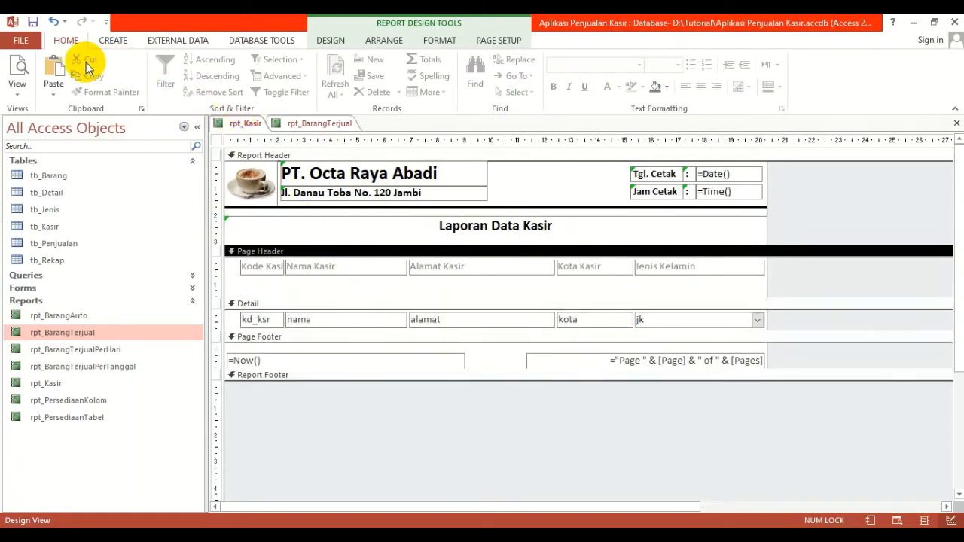
pyautogui.click(341, 264)
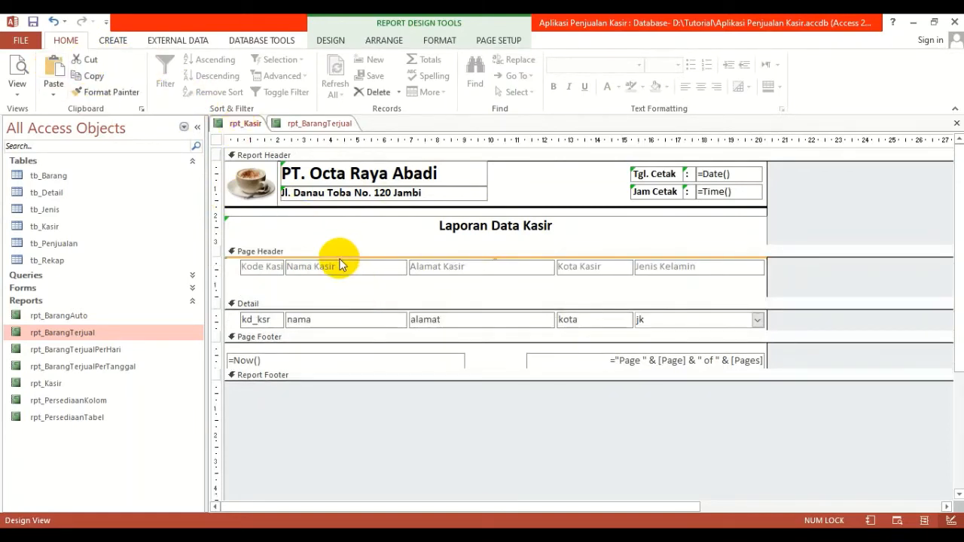
pyautogui.moveTo(338, 258); pyautogui.dragTo(341, 287)
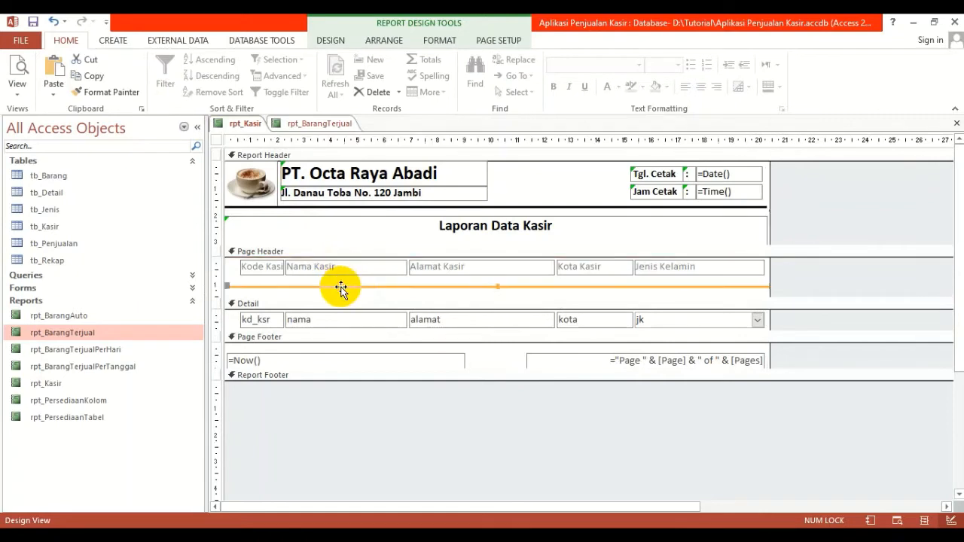
# Make all Page Header column labels bold with a black font colour
pyautogui.click(228, 265)
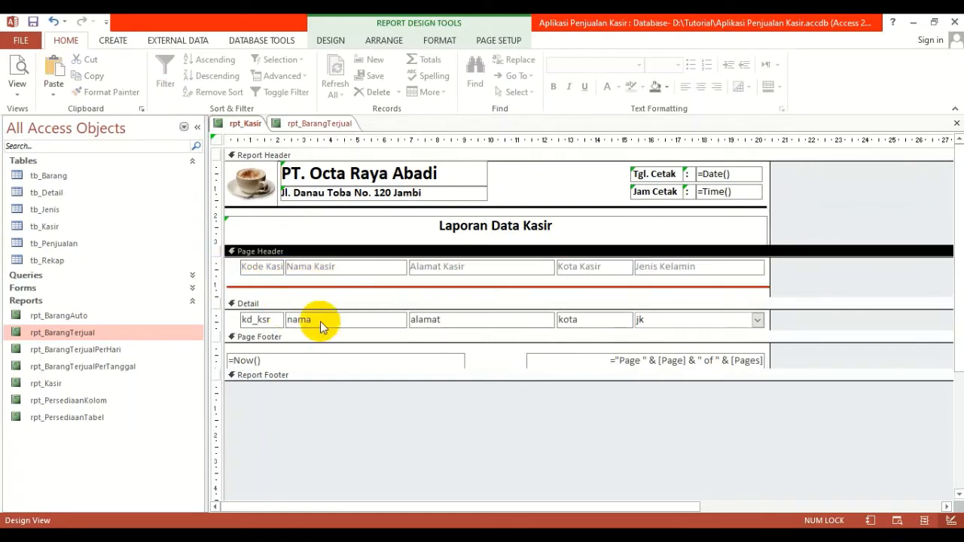
pyautogui.moveTo(232, 265); pyautogui.dragTo(716, 265)
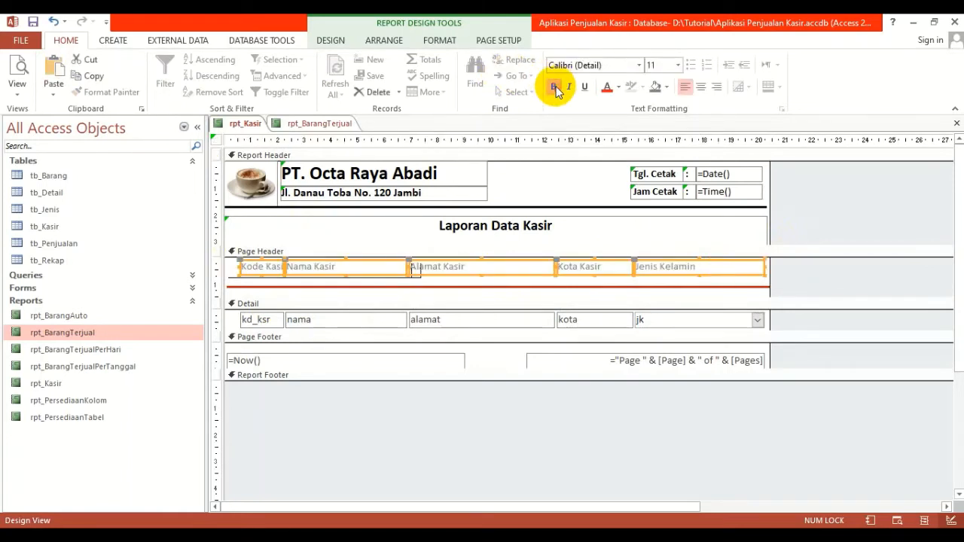
pyautogui.click(618, 87)
pyautogui.click(614, 106)
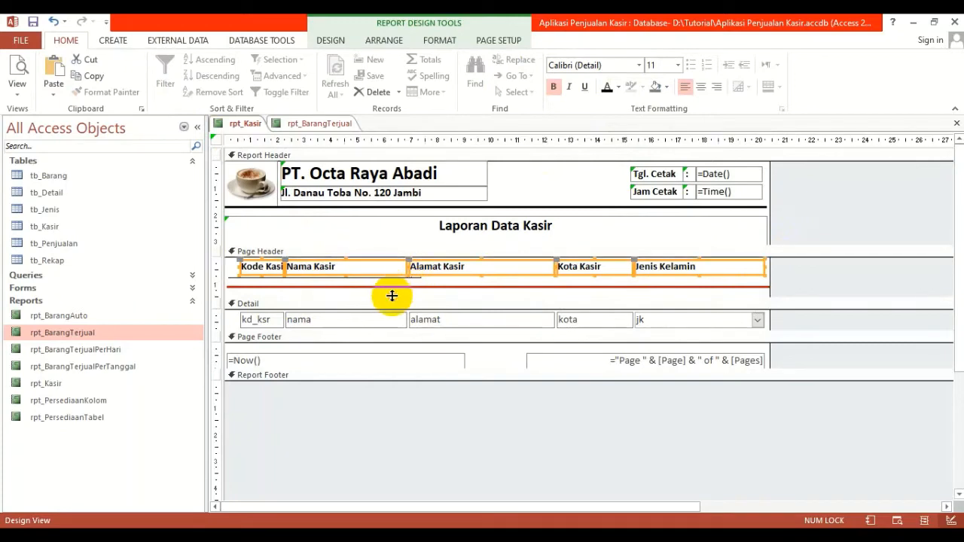
pyautogui.click(312, 236)
# Change the "Kode Kasir" column label to "Kode" and "Nama Kasir" to "Nama Lengkap"
pyautogui.click(263, 265)
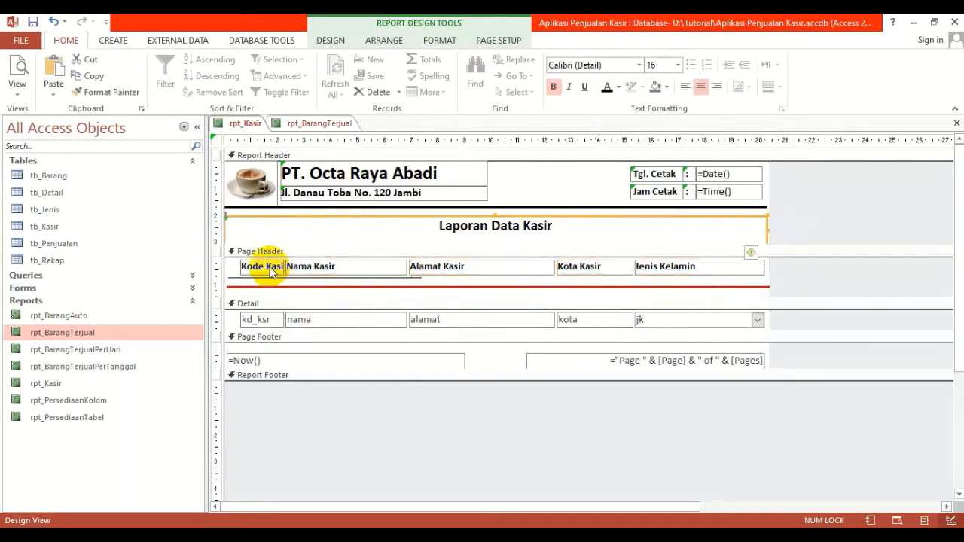
pyautogui.doubleClick(265, 265)
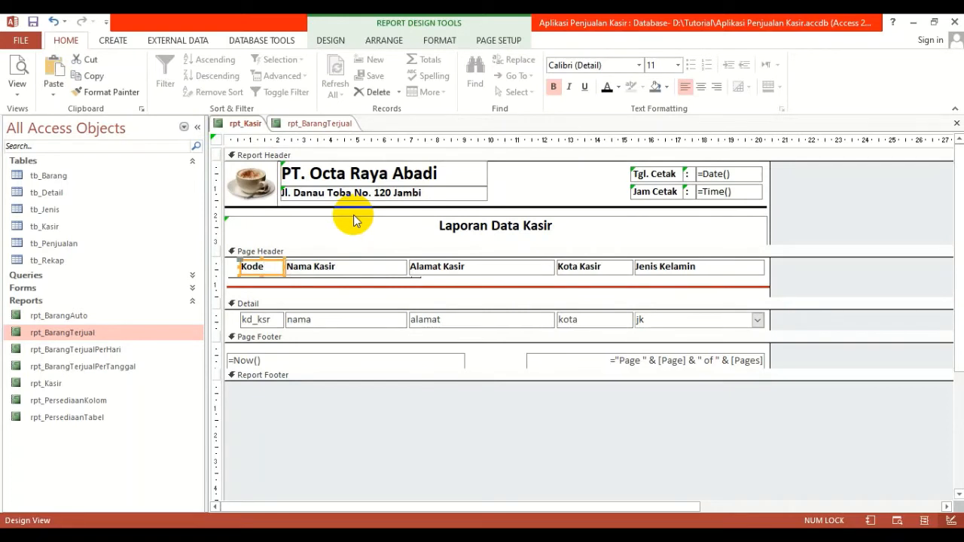
pyautogui.doubleClick(351, 268)
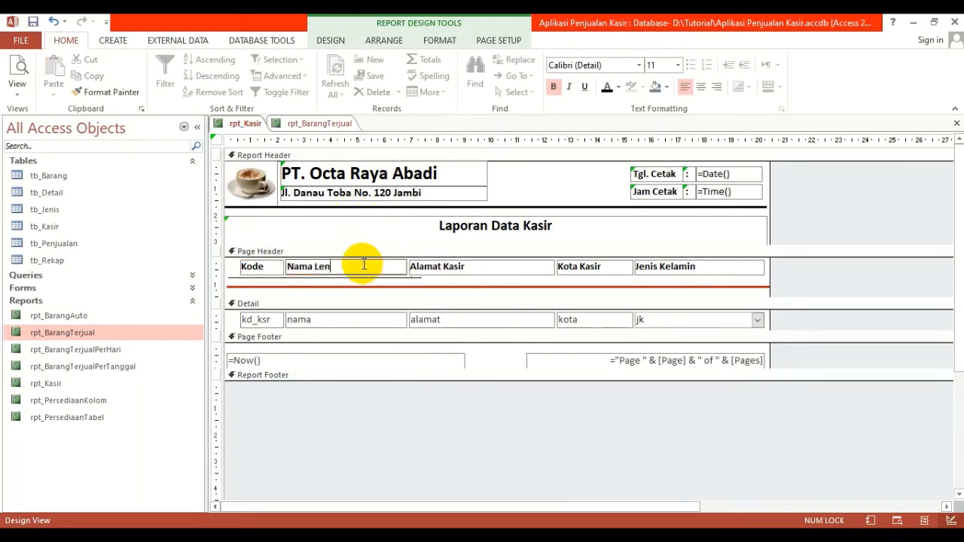
pyautogui.write('Lengkap')
pyautogui.press('Return')
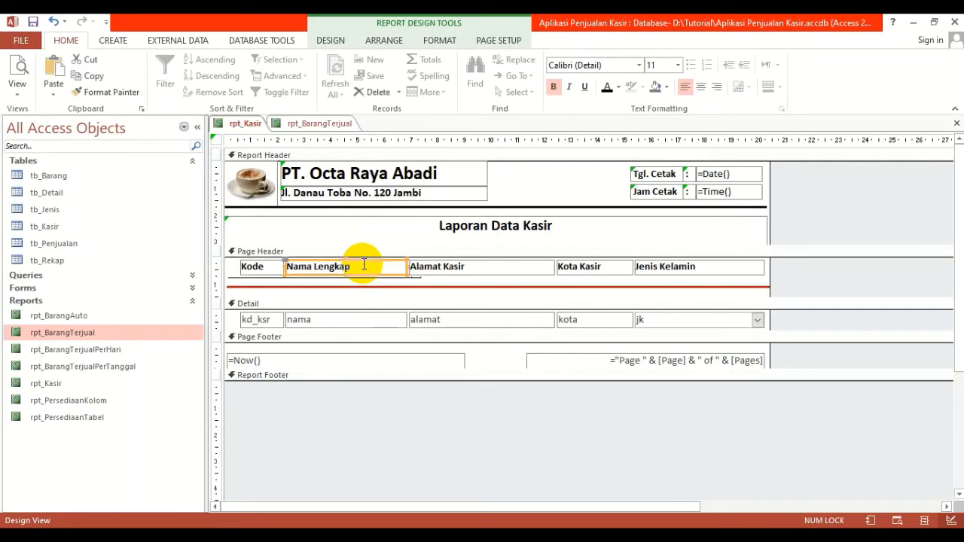
# Change the "Alamat Kasir" column label to "Alamat Tinggal" and "Kota Kasir" to "Kota"
pyautogui.click(507, 263)
pyautogui.click(509, 261)
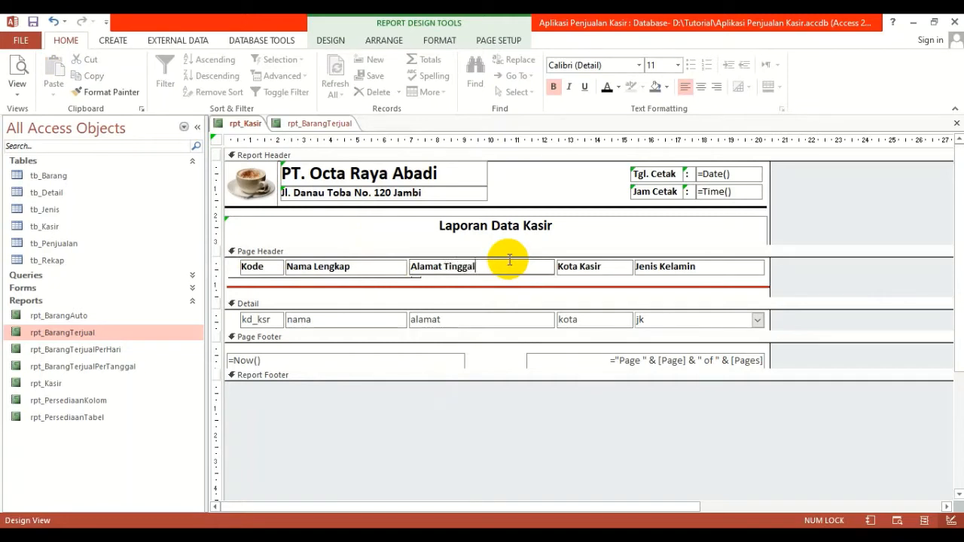
pyautogui.press('Return')
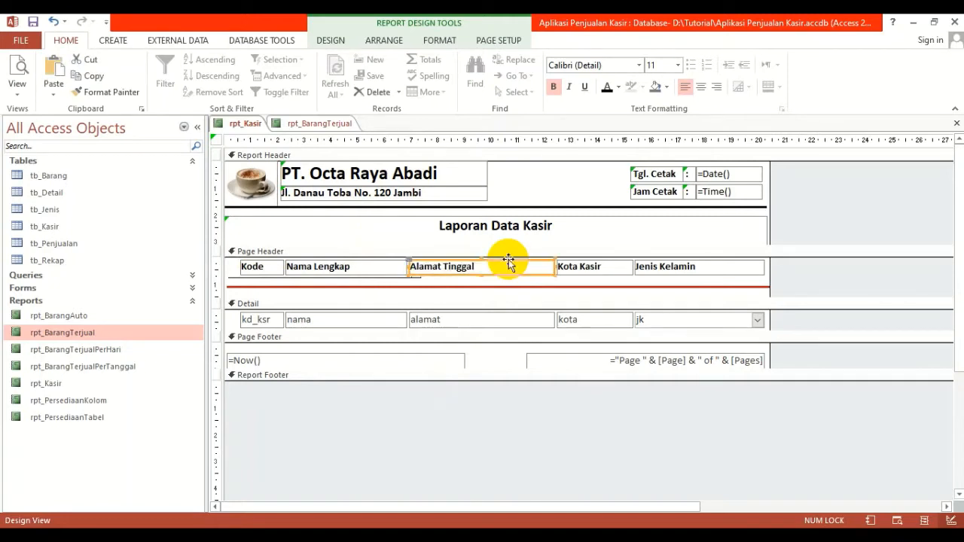
pyautogui.click(612, 265)
pyautogui.click(614, 265)
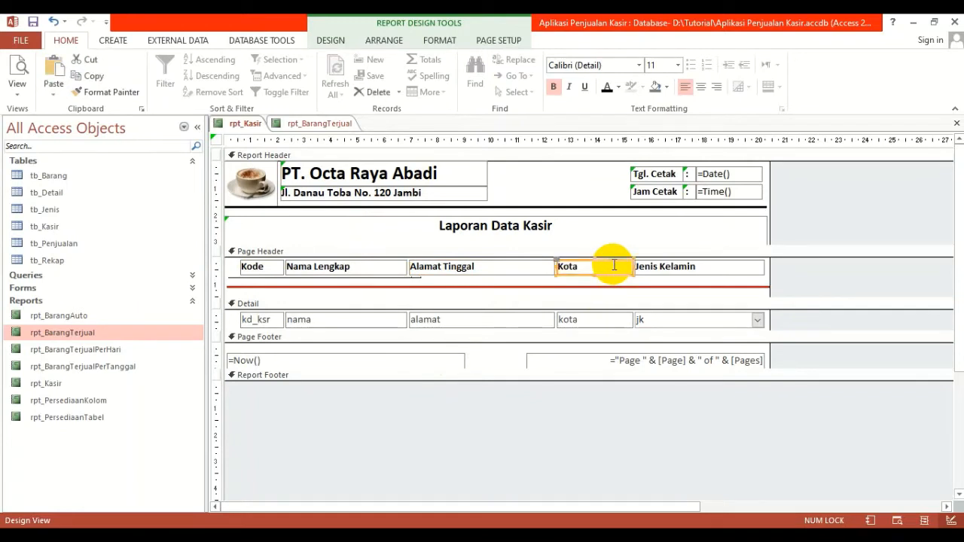
pyautogui.press('Return')
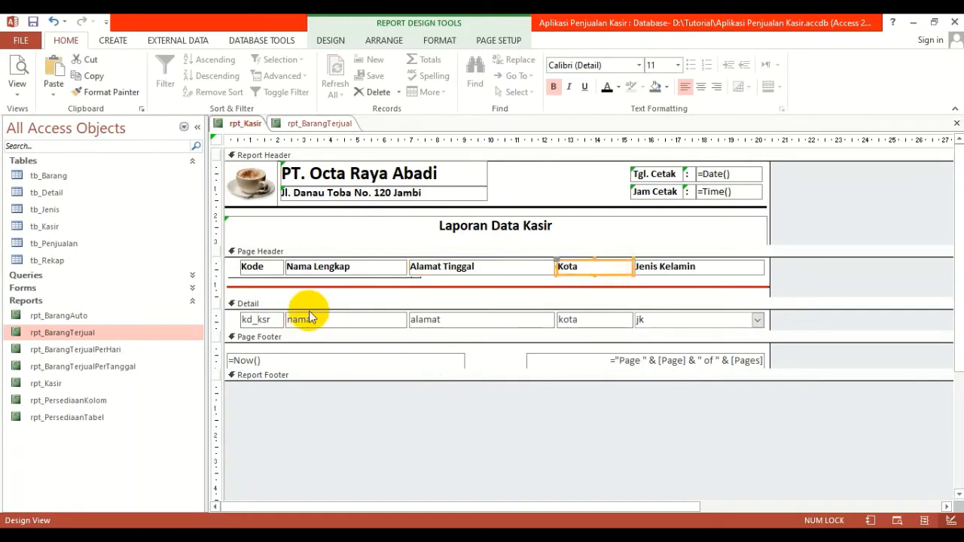
# Center the text of all five column labels in the Page Header
pyautogui.click(235, 271)
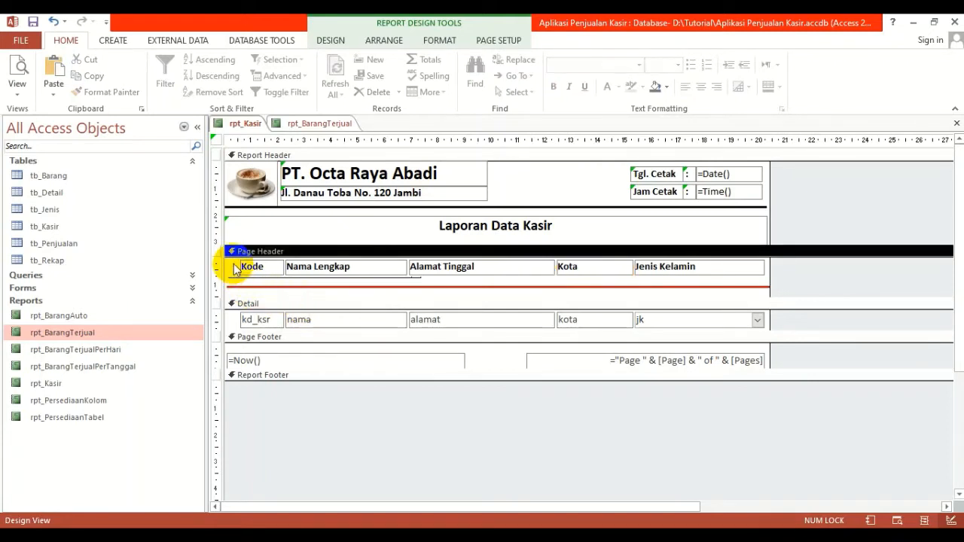
pyautogui.click(260, 319)
pyautogui.click(298, 322)
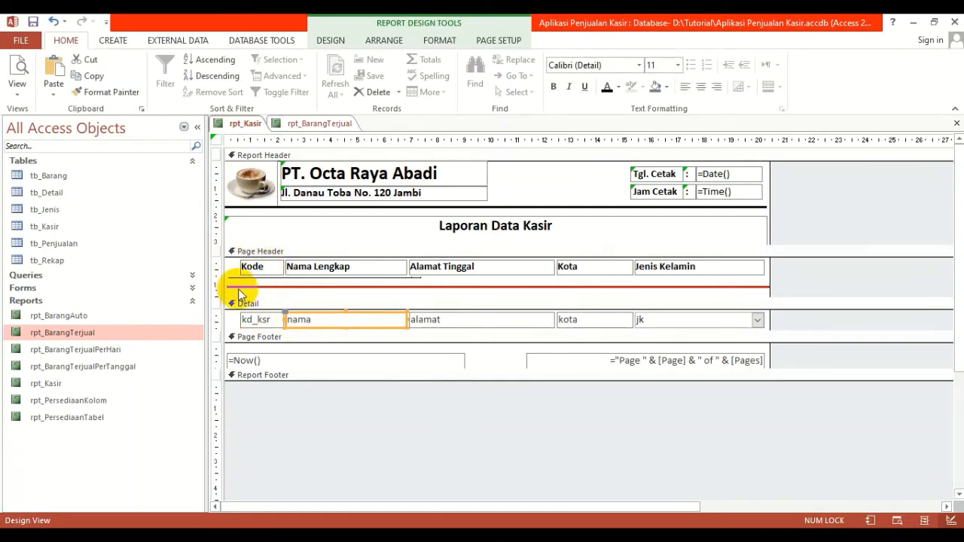
pyautogui.moveTo(232, 267); pyautogui.dragTo(741, 264)
pyautogui.click(698, 88)
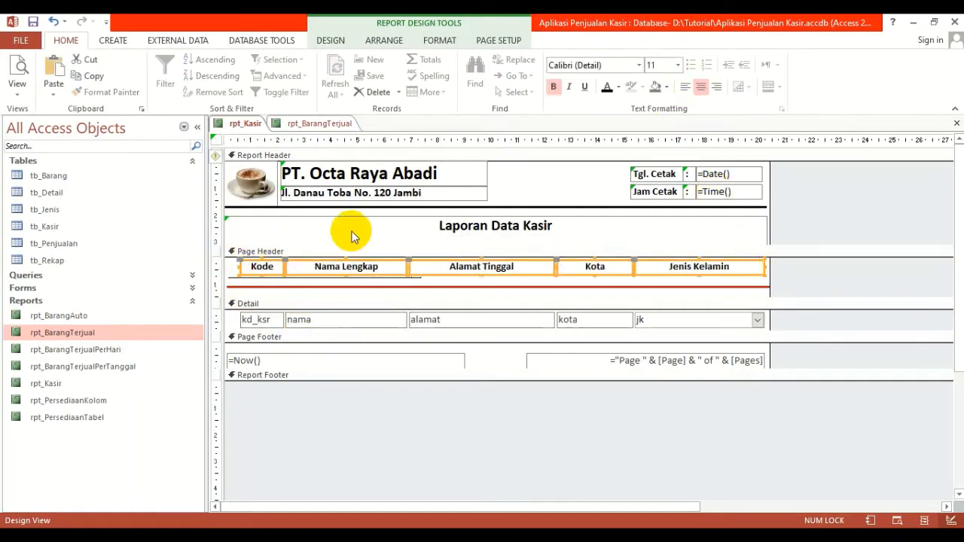
# Shift the red Page Header line slightly so it starts at the report's left edge
pyautogui.click(506, 343)
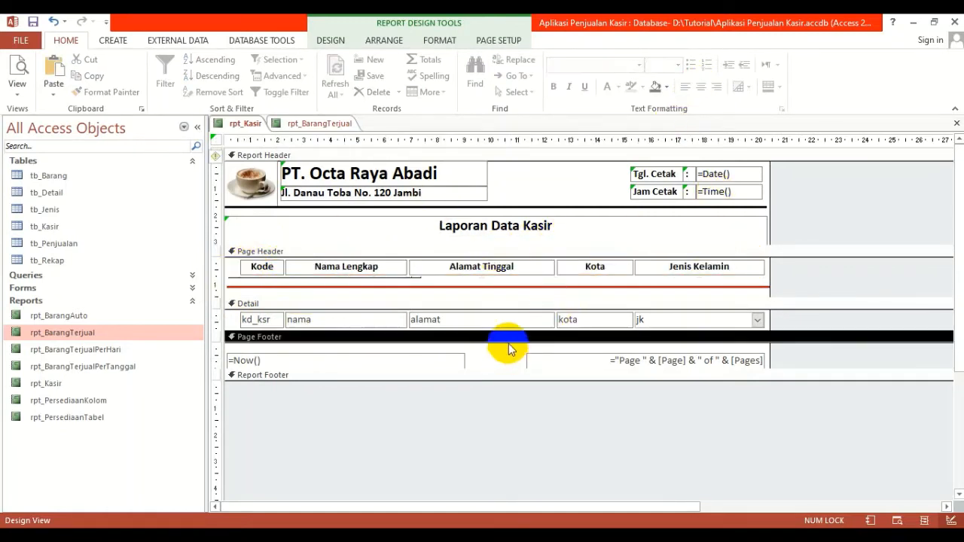
pyautogui.click(467, 288)
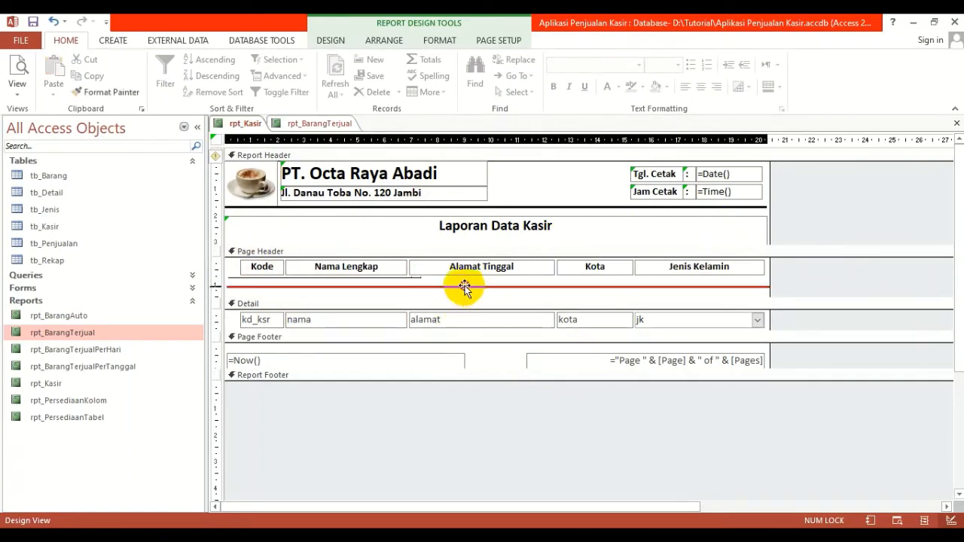
pyautogui.click(762, 289)
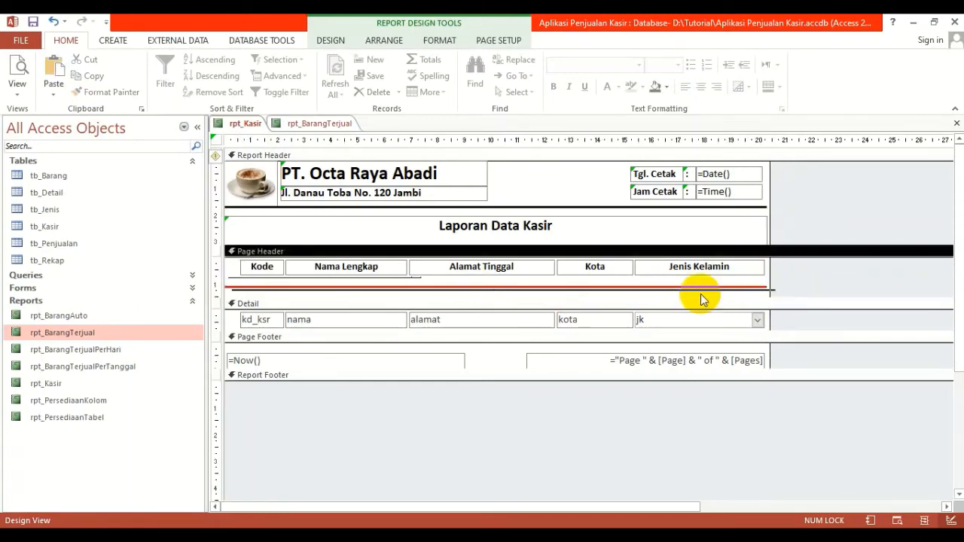
# Move the Kode label to the Page Header's top-left corner and place the Nama Lengkap label directly beside it
pyautogui.moveTo(265, 271)
pyautogui.mouseDown()
pyautogui.moveTo(248, 268)
pyautogui.moveTo(271, 264)
pyautogui.mouseUp()
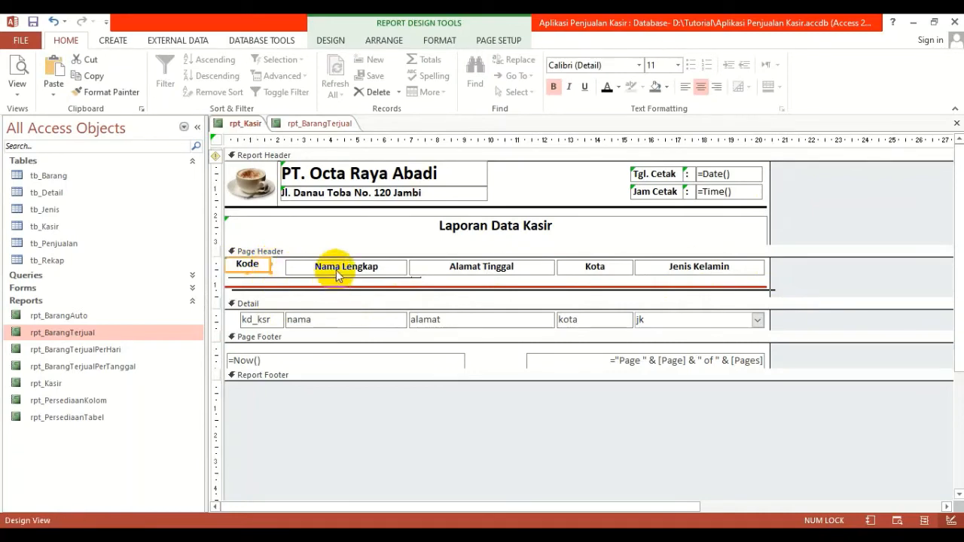
pyautogui.click(577, 183)
pyautogui.click(376, 272)
pyautogui.moveTo(376, 271); pyautogui.dragTo(351, 263)
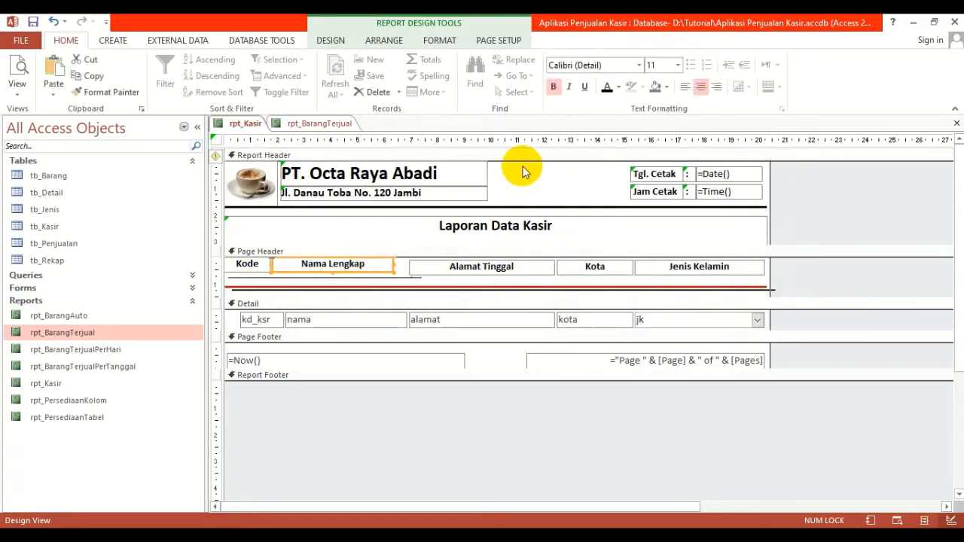
pyautogui.click(490, 204)
pyautogui.click(355, 263)
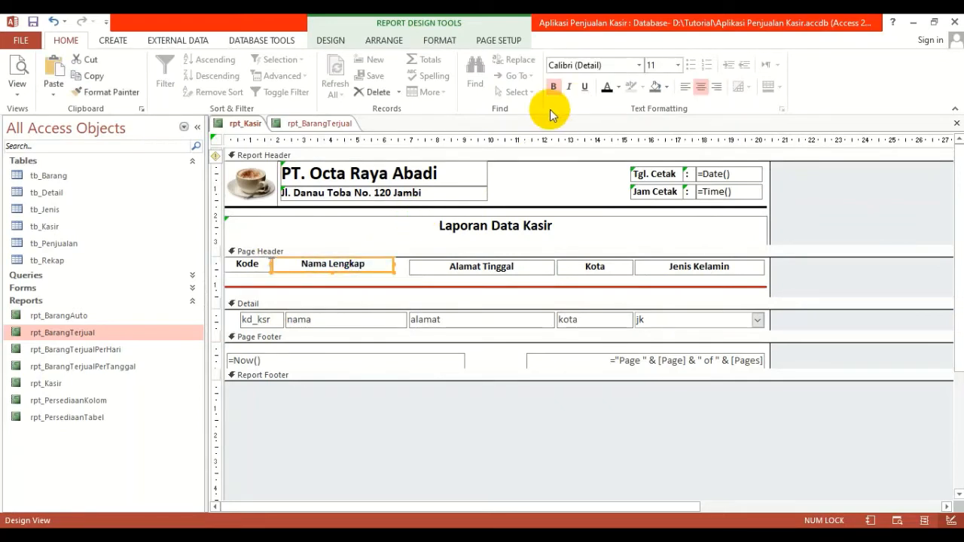
pyautogui.click(538, 173)
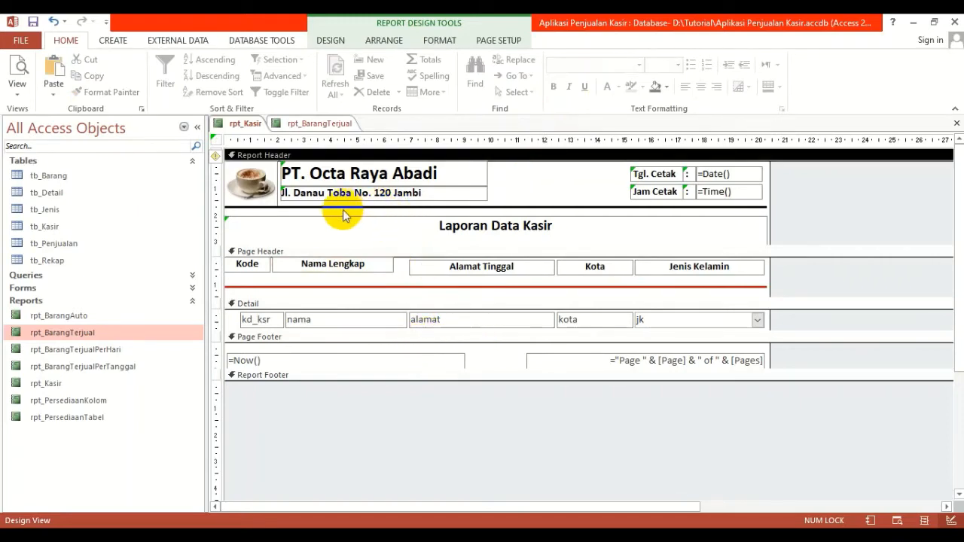
# Check the column layout in rpt_BarangTerjual, then in rpt_Kasir move Alamat Tinggal beside Nama Lengkap and widen it slightly
pyautogui.click(331, 124)
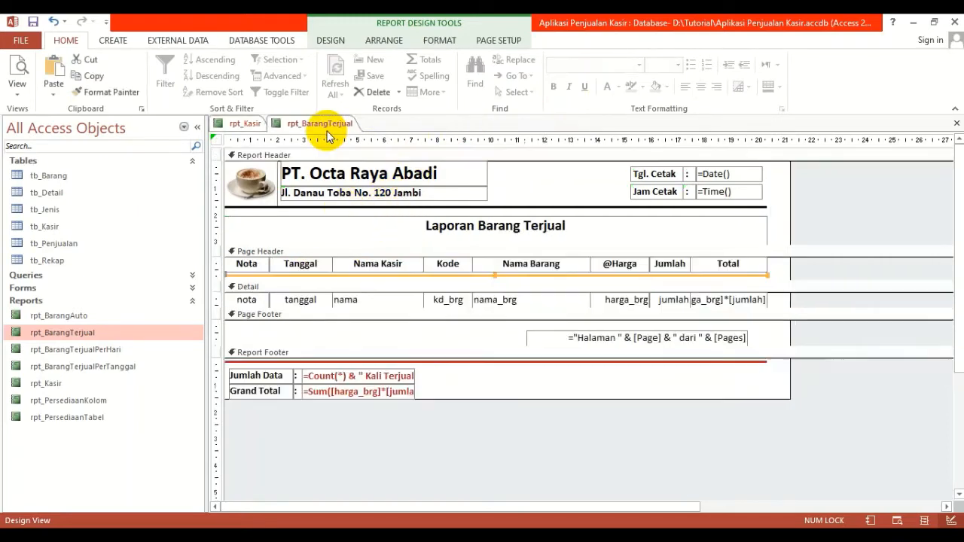
pyautogui.click(246, 124)
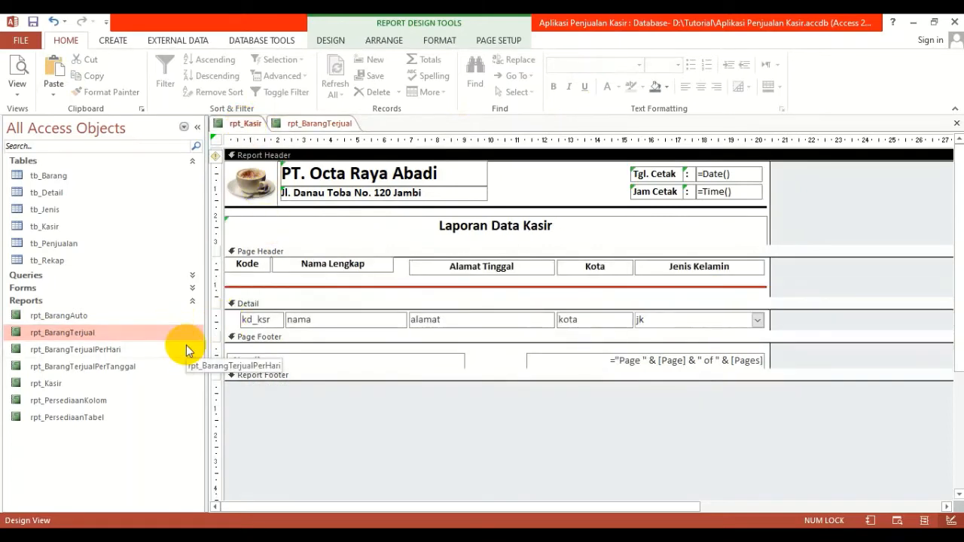
pyautogui.click(505, 265)
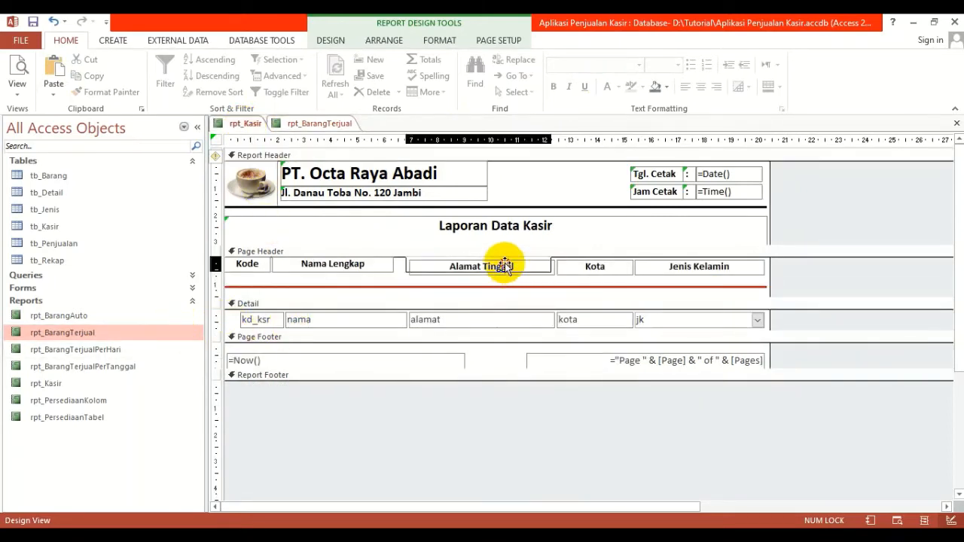
pyautogui.moveTo(504, 266); pyautogui.dragTo(492, 262)
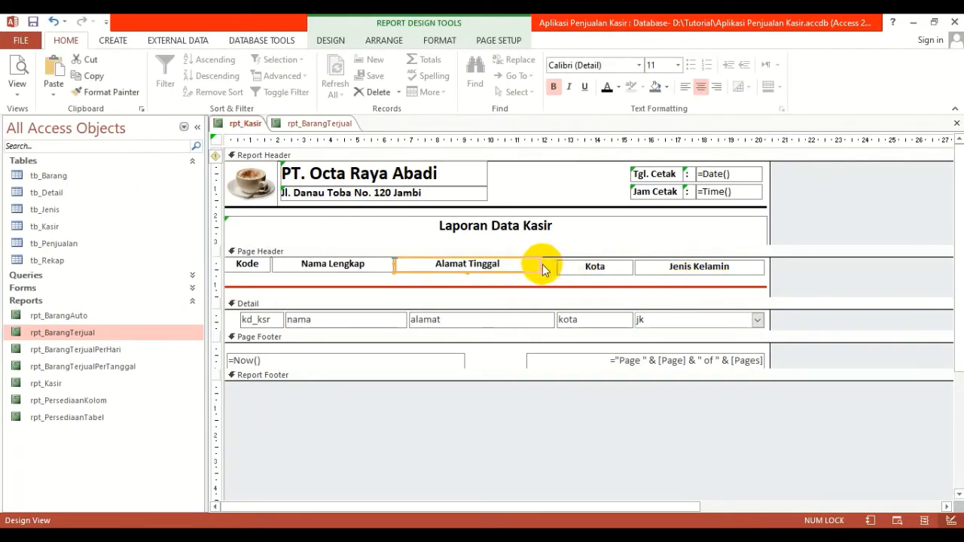
pyautogui.moveTo(540, 264); pyautogui.dragTo(555, 264)
pyautogui.click(818, 201)
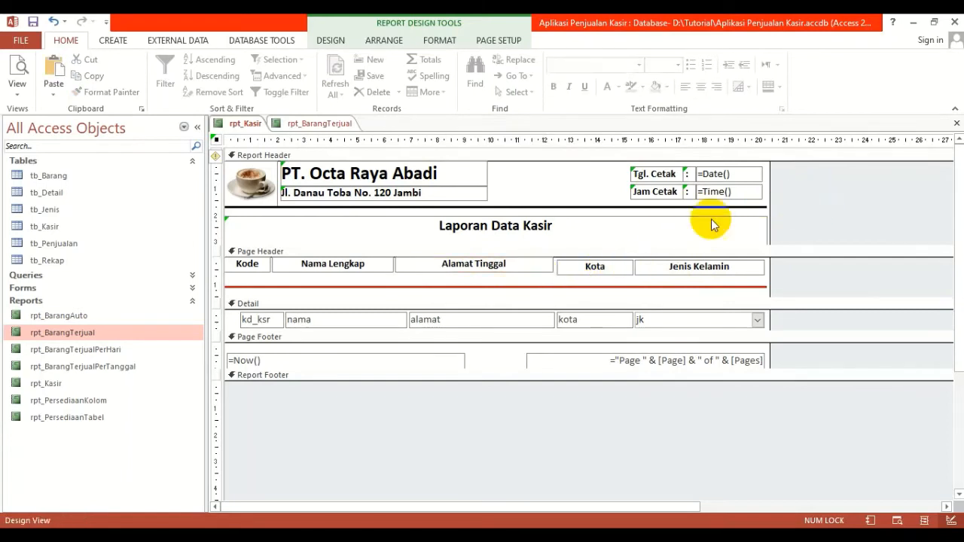
# Move the Kota and Jenis Kelamin labels up to the Page Header's top edge and narrow the report to the header line's end
pyautogui.click(596, 265)
pyautogui.moveTo(594, 260); pyautogui.dragTo(590, 260)
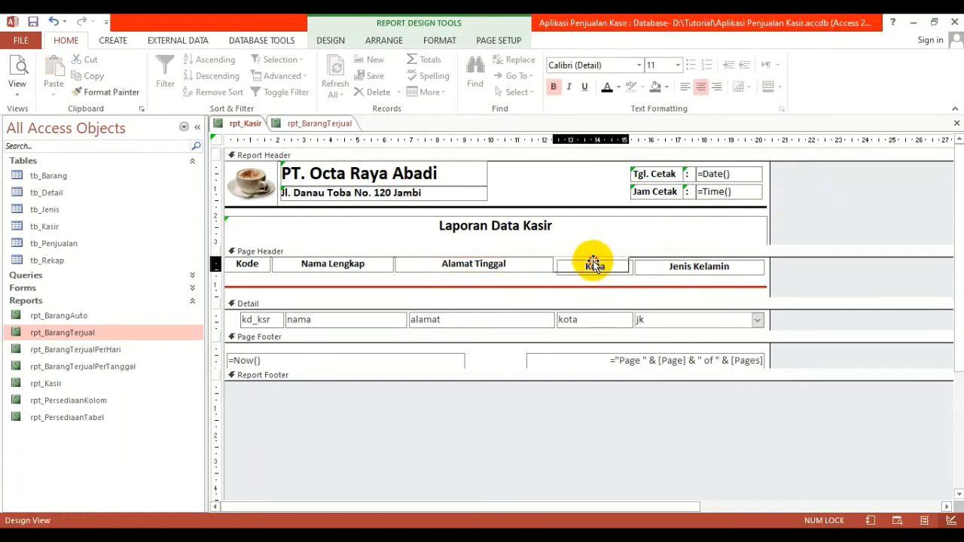
pyautogui.click(581, 187)
pyautogui.moveTo(667, 262); pyautogui.dragTo(669, 258)
pyautogui.moveTo(768, 189); pyautogui.dragTo(750, 191)
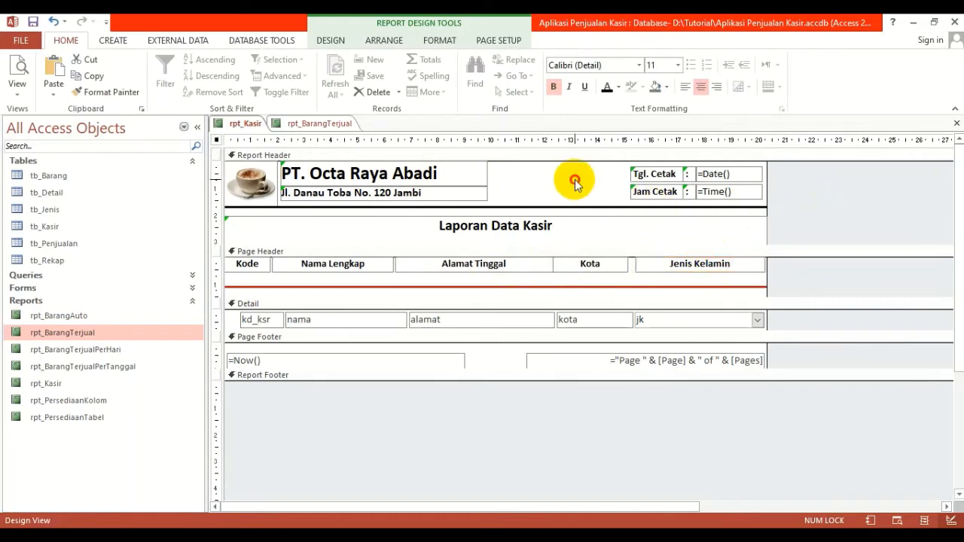
# Widen the Jenis Kelamin label to the report's right edge and extend the Kota label to meet it
pyautogui.click(749, 268)
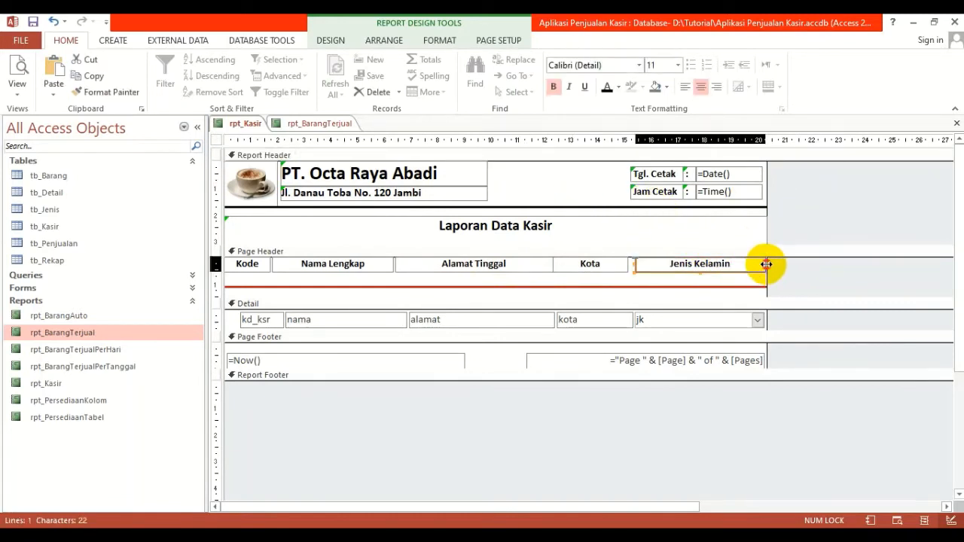
pyautogui.moveTo(766, 264); pyautogui.dragTo(768, 265)
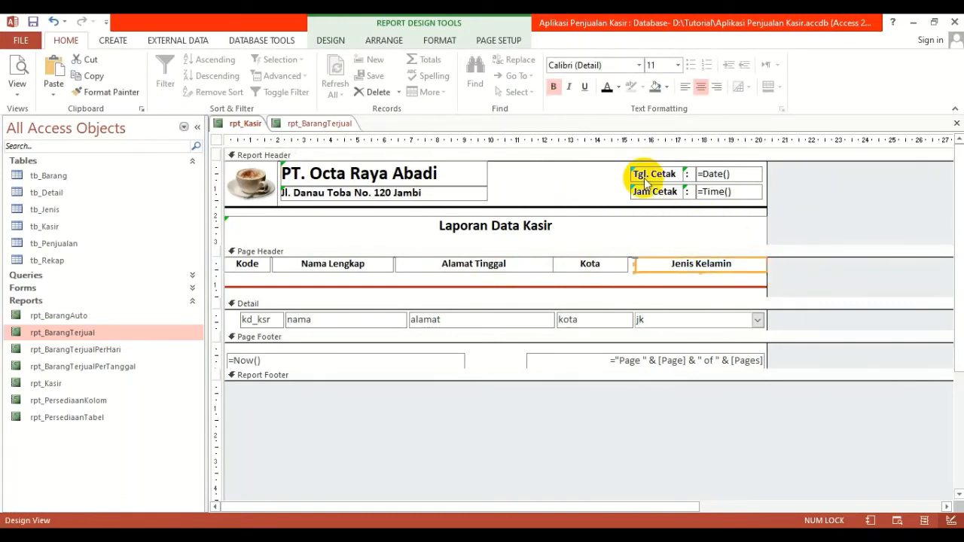
pyautogui.click(575, 166)
pyautogui.click(668, 265)
pyautogui.click(624, 264)
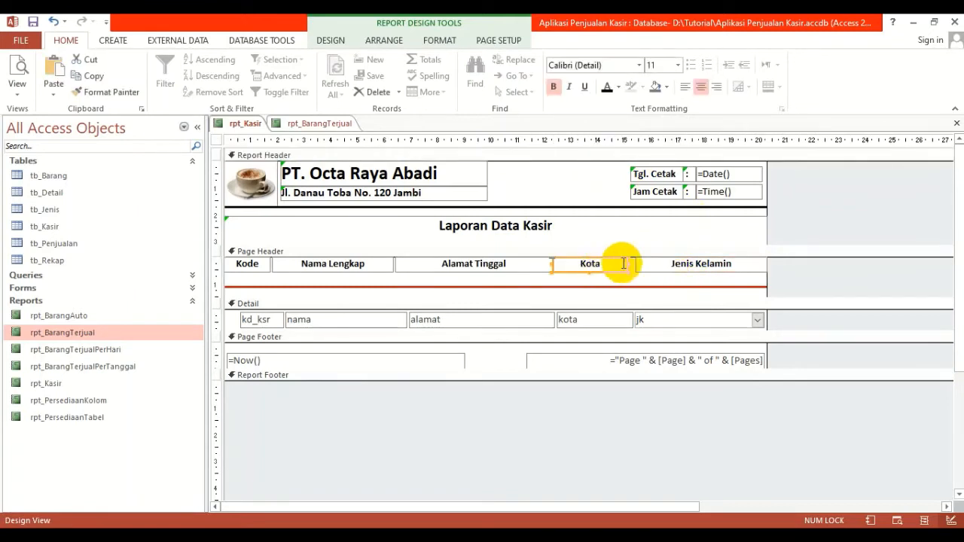
pyautogui.moveTo(627, 263); pyautogui.dragTo(635, 264)
pyautogui.click(580, 188)
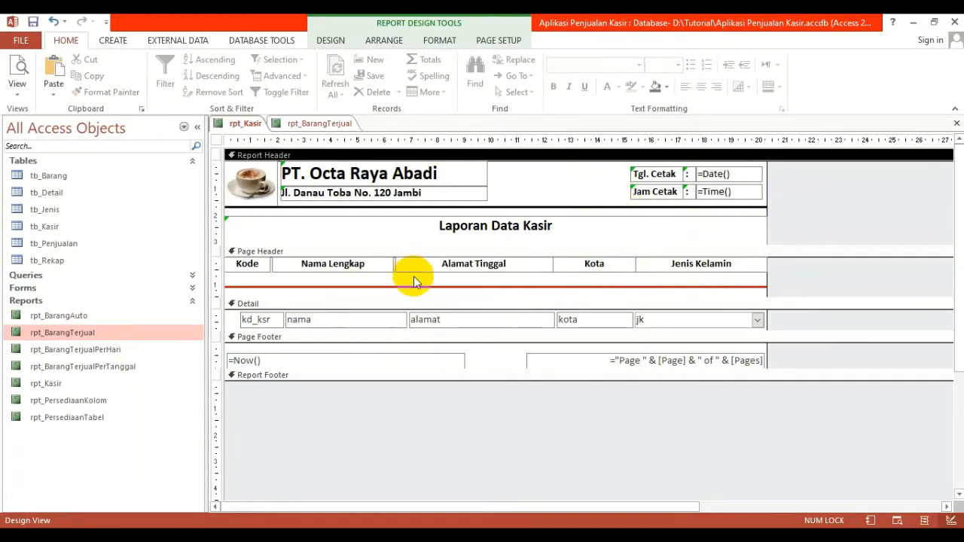
# Move the red line up just beneath the column labels and reduce the Page Header's height to fit closely below it
pyautogui.click(356, 285)
pyautogui.moveTo(355, 285); pyautogui.dragTo(349, 274)
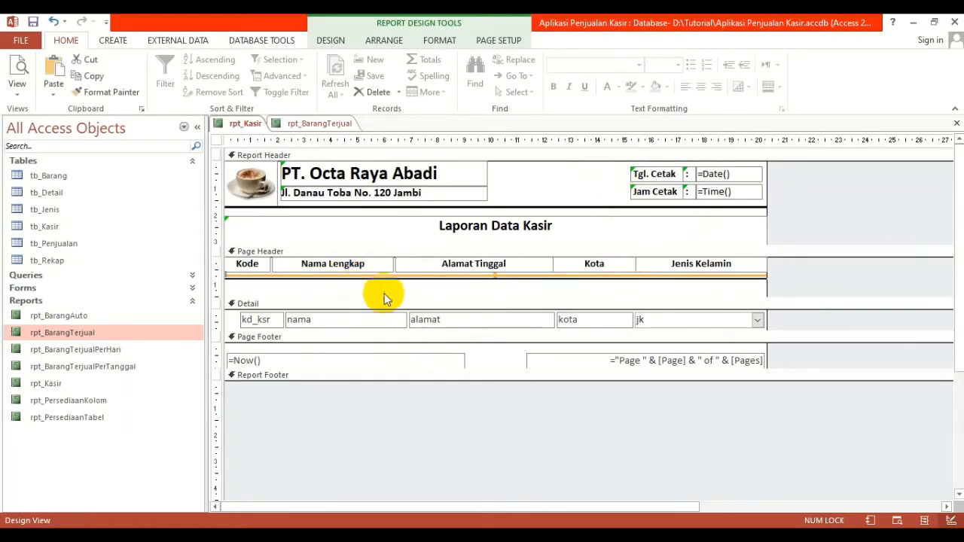
pyautogui.click(383, 294)
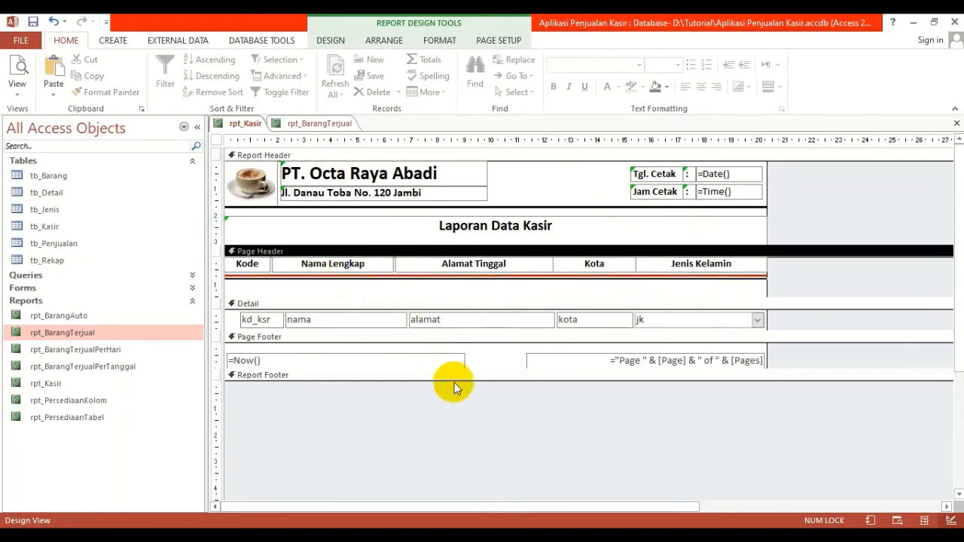
pyautogui.moveTo(425, 299); pyautogui.dragTo(420, 277)
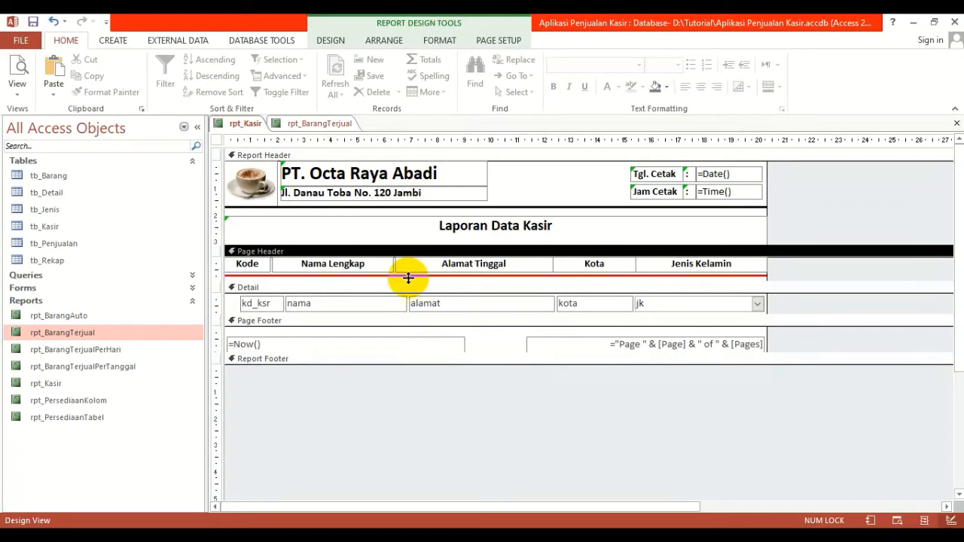
pyautogui.click(408, 278)
pyautogui.moveTo(408, 282); pyautogui.dragTo(408, 282)
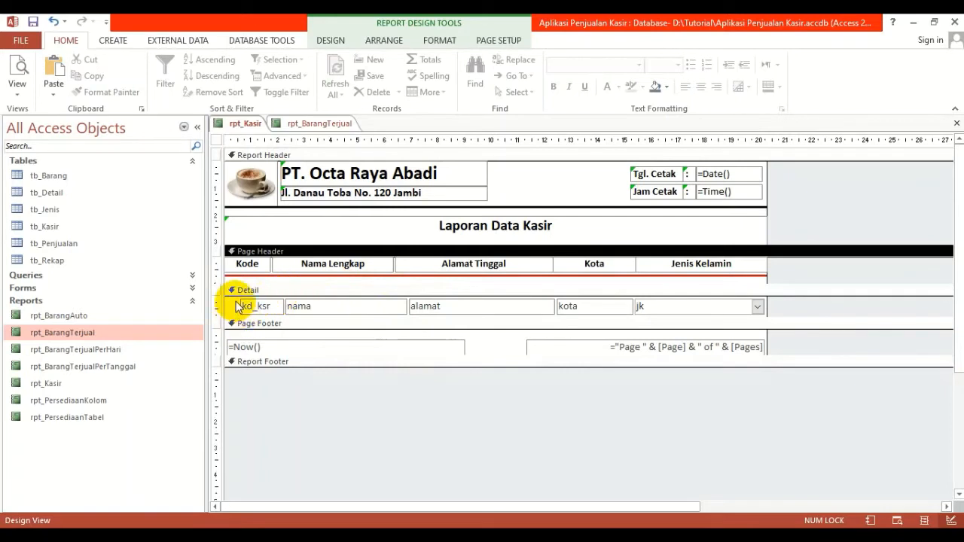
# Apply the current font color to all five fields in the Detail section
pyautogui.moveTo(235, 305); pyautogui.dragTo(686, 309)
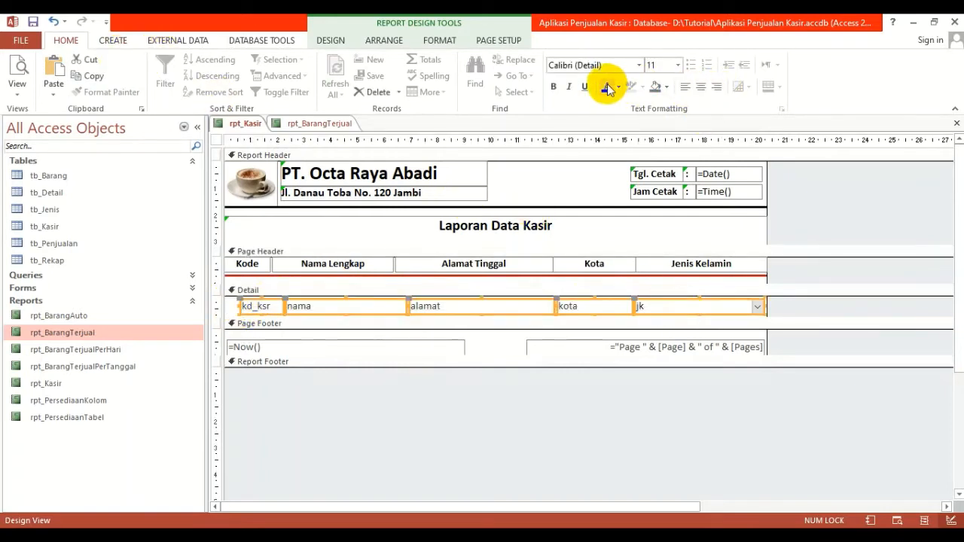
pyautogui.click(564, 183)
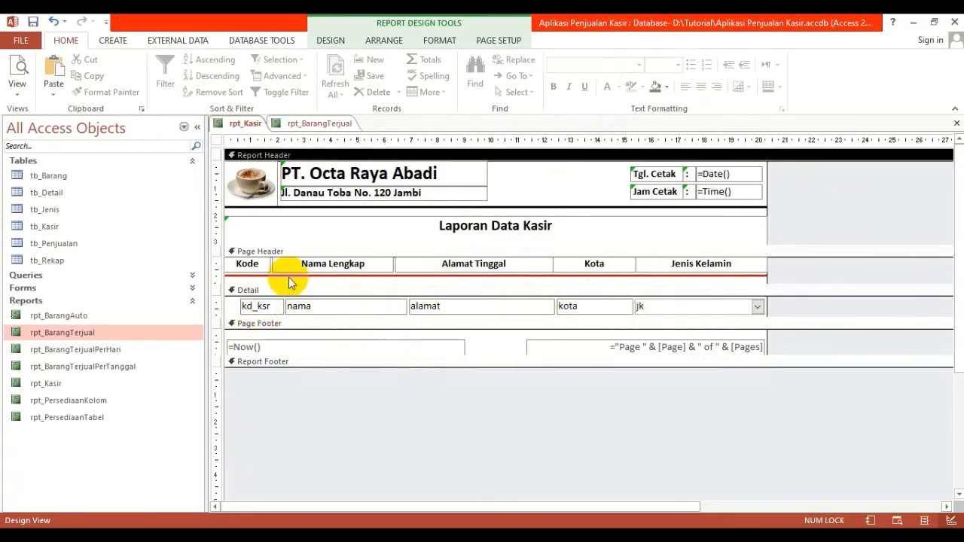
# Move the kd_ksr field to the Detail section's top-left corner, with centered text and a narrower width
pyautogui.click(254, 303)
pyautogui.moveTo(254, 303); pyautogui.dragTo(239, 302)
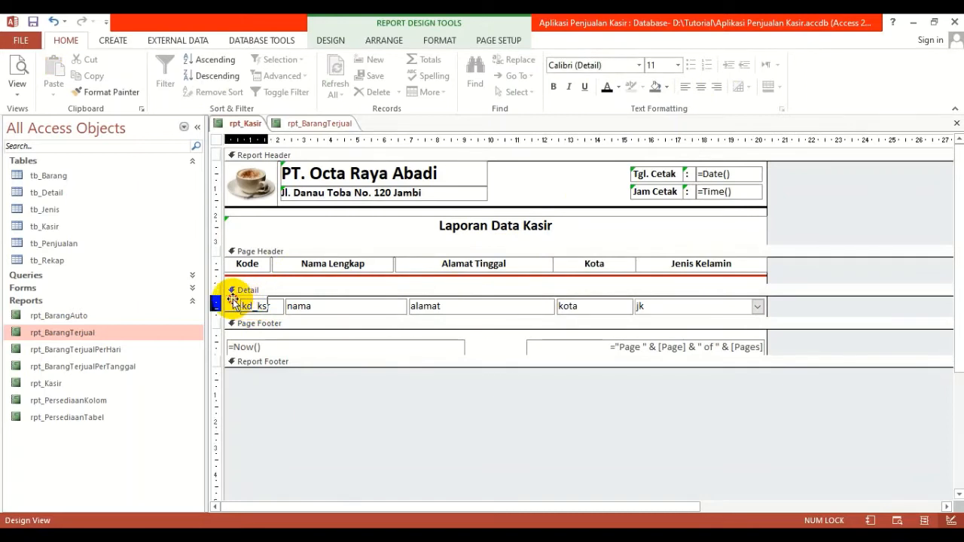
pyautogui.click(701, 87)
pyautogui.moveTo(269, 303); pyautogui.dragTo(260, 304)
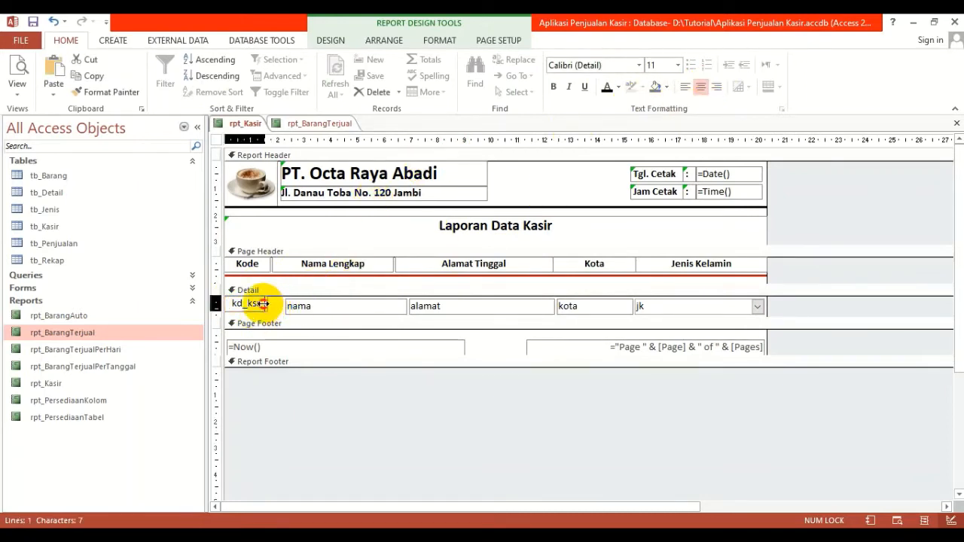
# Match the kd_ksr field's width to the Kode label using Size To Widest
pyautogui.keyDown('shift'); pyautogui.click(249, 263); pyautogui.keyUp('shift')
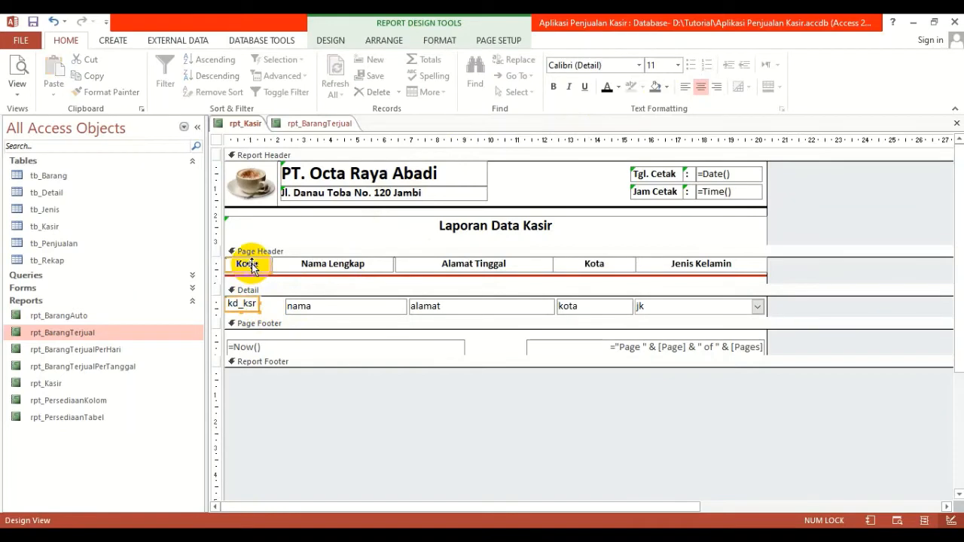
pyautogui.click(384, 40)
pyautogui.click(629, 85)
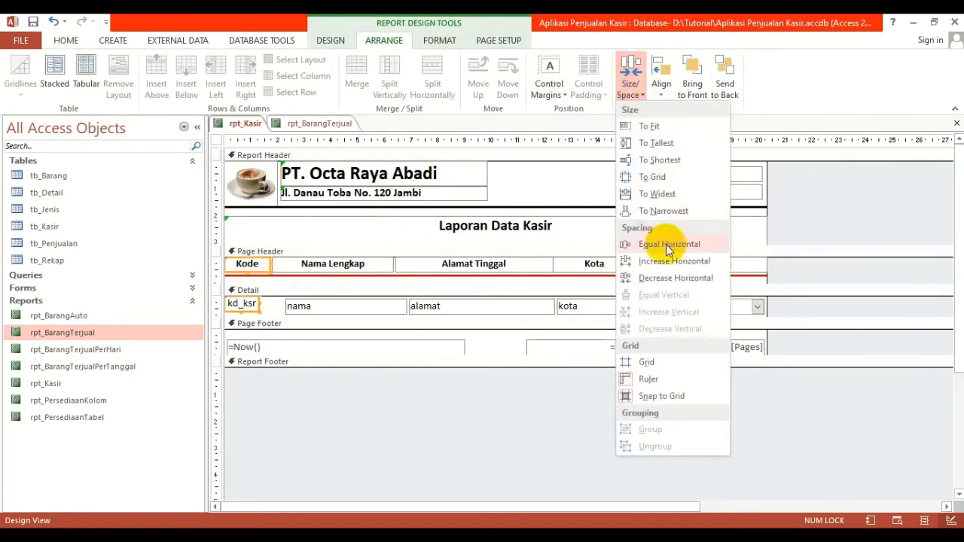
pyautogui.click(660, 194)
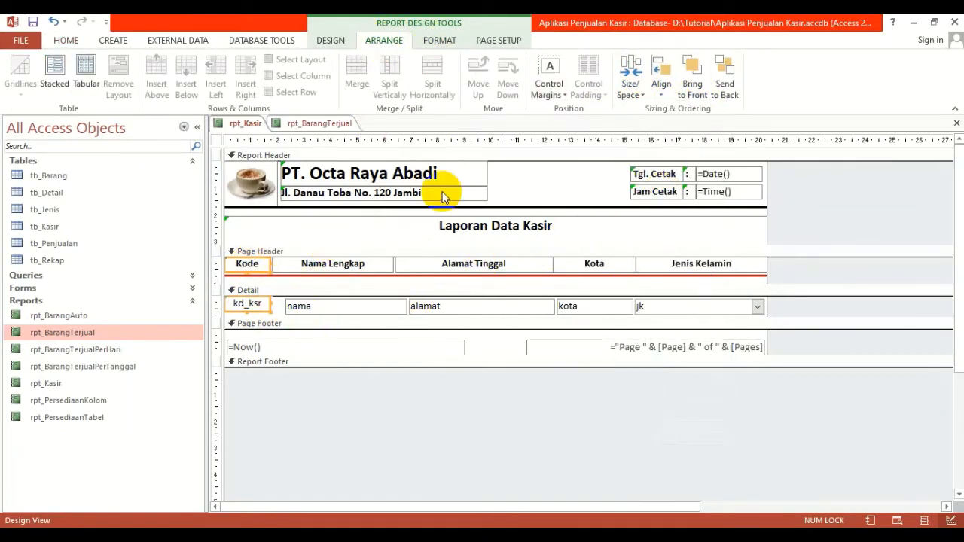
pyautogui.click(529, 188)
# Move the nama field to the Detail section's top edge, left-align it with the Nama Lengkap label and match their widths using To Widest
pyautogui.click(366, 301)
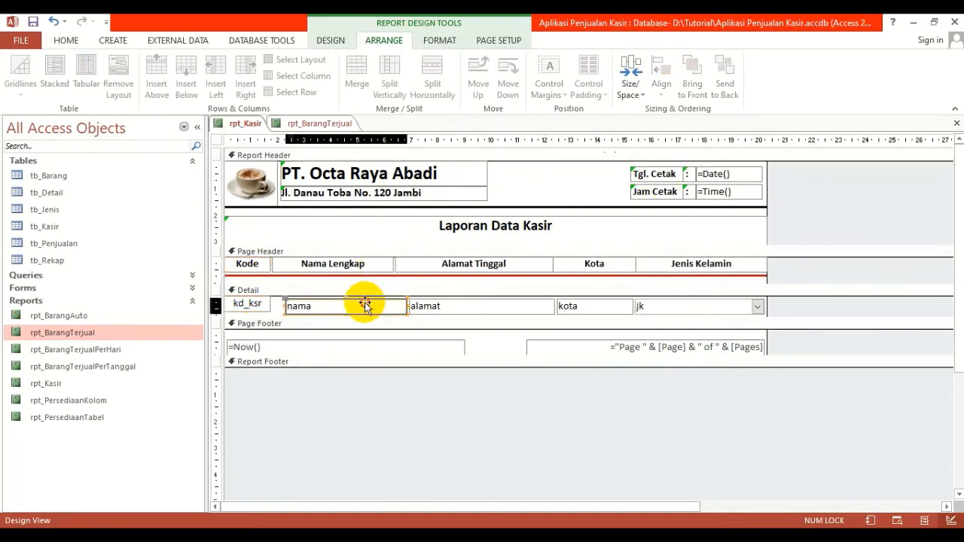
pyautogui.moveTo(366, 301)
pyautogui.mouseDown()
pyautogui.moveTo(370, 293)
pyautogui.moveTo(409, 301)
pyautogui.moveTo(380, 305)
pyautogui.mouseUp()
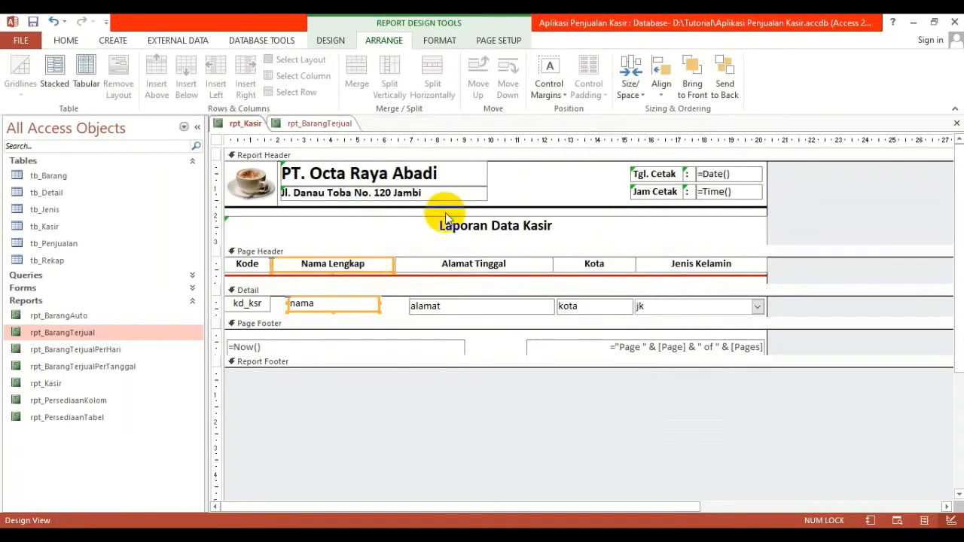
pyautogui.click(662, 91)
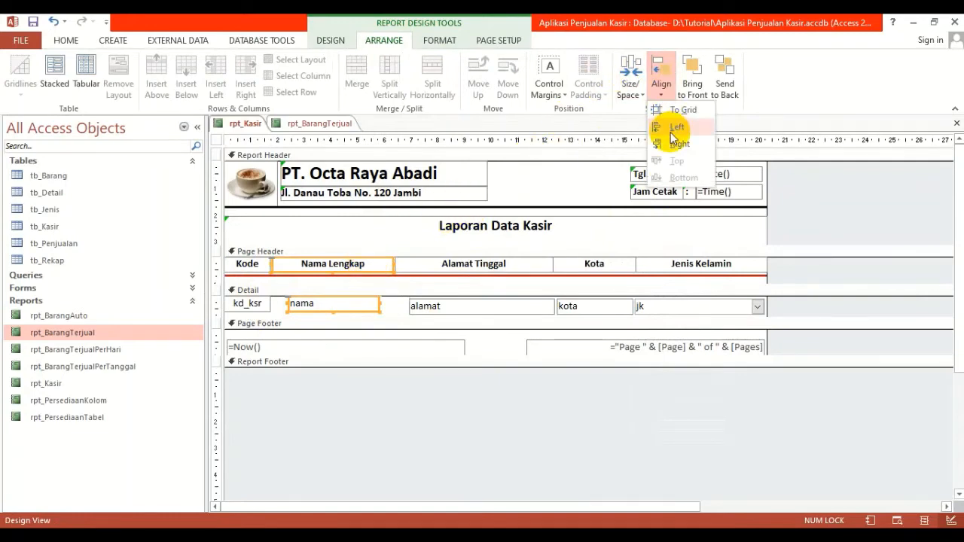
pyautogui.click(670, 130)
pyautogui.click(630, 87)
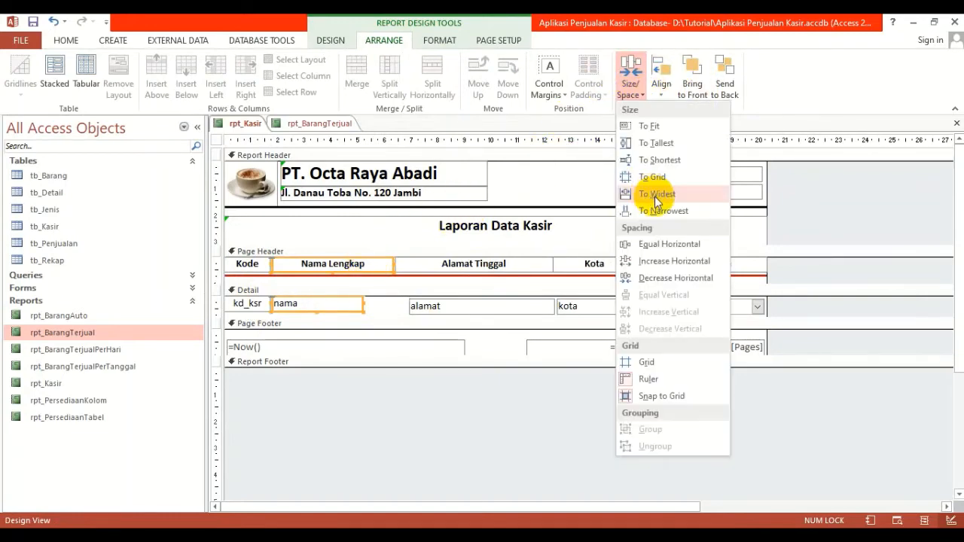
pyautogui.click(652, 181)
# Move the alamat field to the Detail section's top edge, left-align it with the Alamat Tinggal label and match their widths using To Widest
pyautogui.click(513, 301)
pyautogui.moveTo(513, 301); pyautogui.dragTo(521, 303)
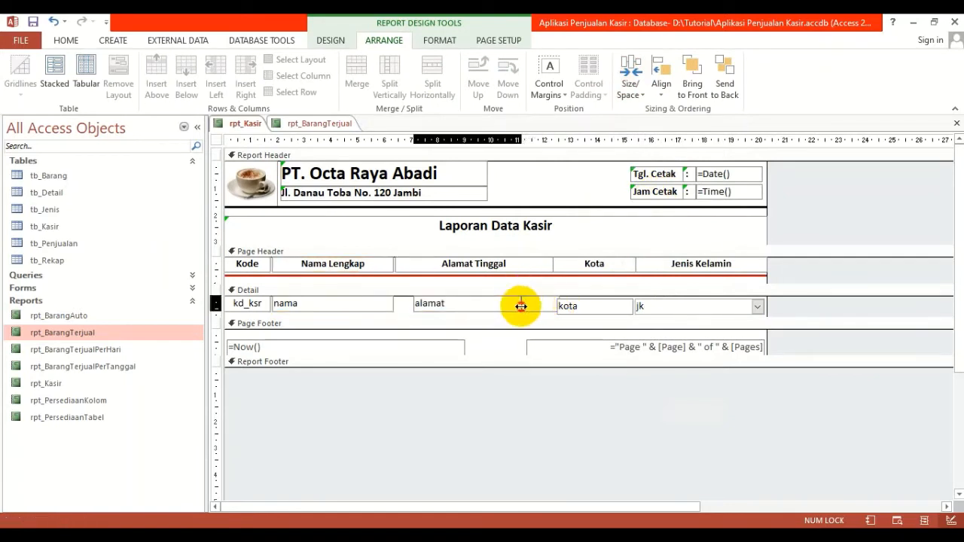
pyautogui.keyDown('shift'); pyautogui.click(497, 269); pyautogui.keyUp('shift')
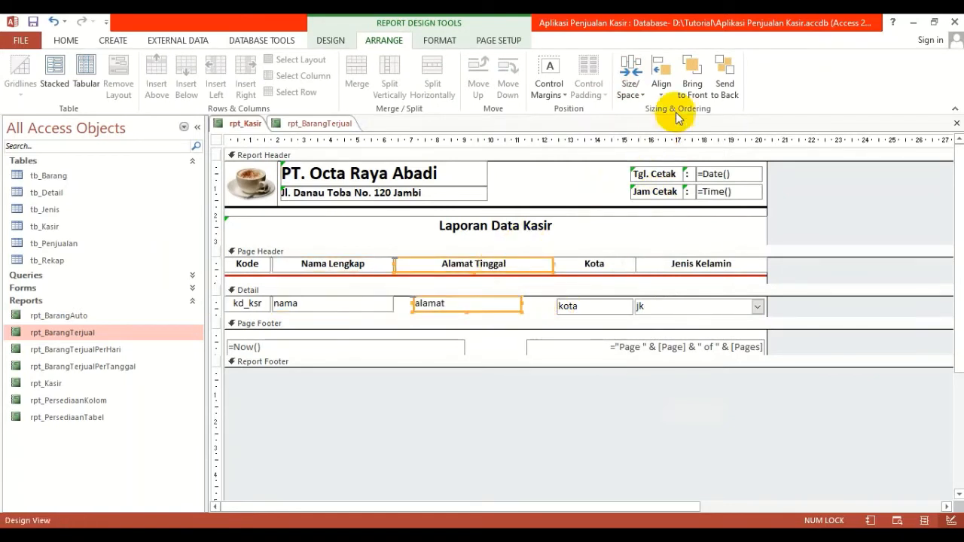
pyautogui.click(660, 96)
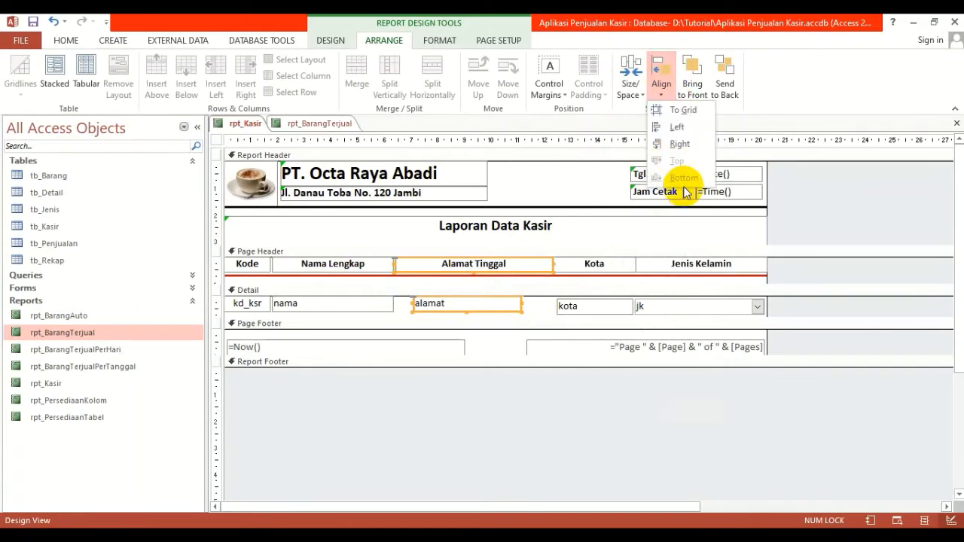
pyautogui.click(680, 132)
pyautogui.click(631, 79)
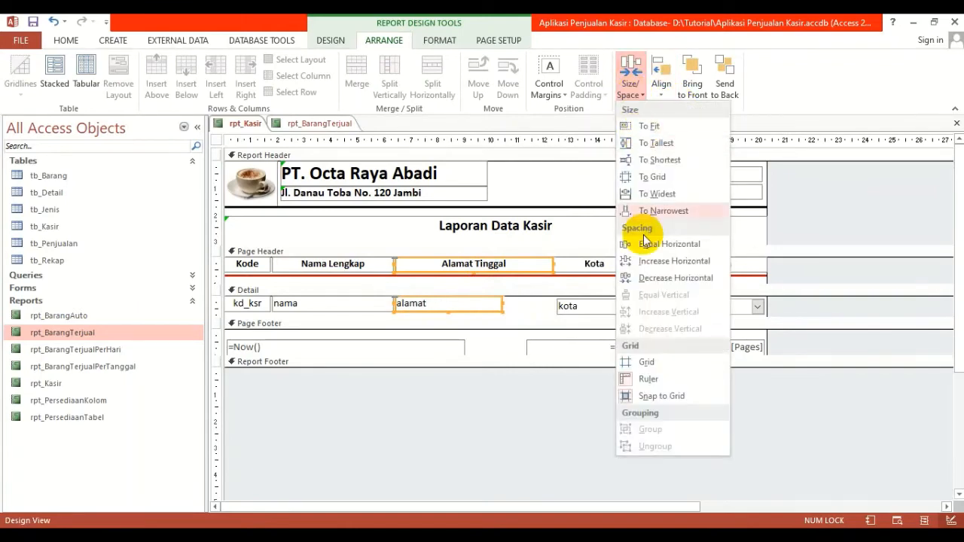
pyautogui.click(644, 188)
# Move the kota field to the Detail section's top edge, left-align it with the Kota label and match their widths using To Widest
pyautogui.moveTo(593, 306); pyautogui.dragTo(628, 303)
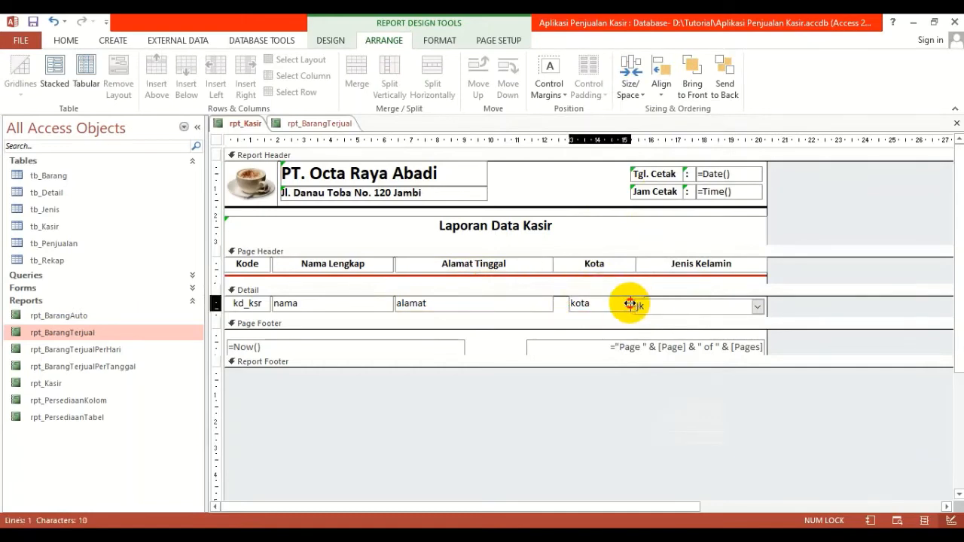
pyautogui.click(661, 83)
pyautogui.click(680, 130)
pyautogui.click(630, 85)
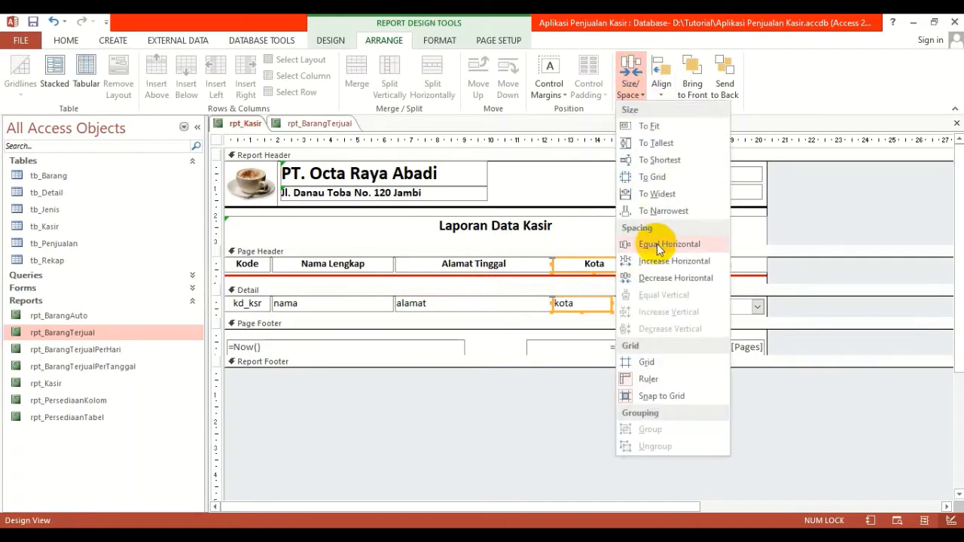
pyautogui.click(664, 194)
# Move the jk field to the Detail section's top edge, match the Jenis Kelamin label's width using To Widest and align their right edges
pyautogui.click(662, 307)
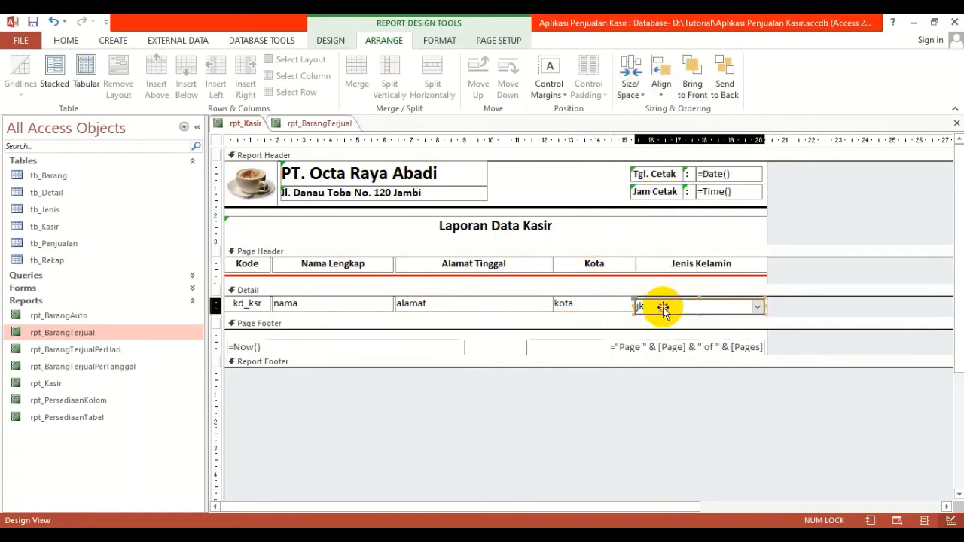
pyautogui.moveTo(762, 302); pyautogui.dragTo(720, 304)
pyautogui.keyDown('shift'); pyautogui.click(708, 263); pyautogui.keyUp('shift')
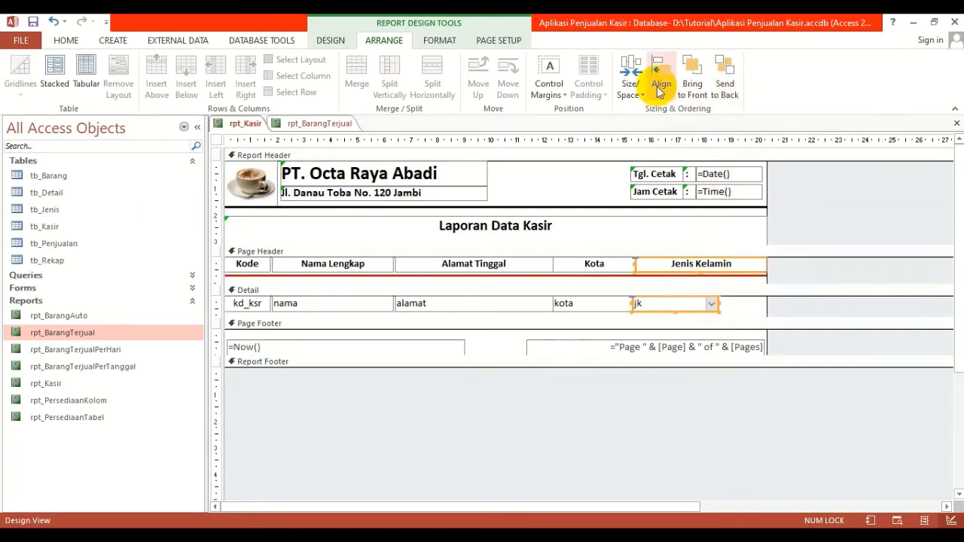
pyautogui.click(631, 83)
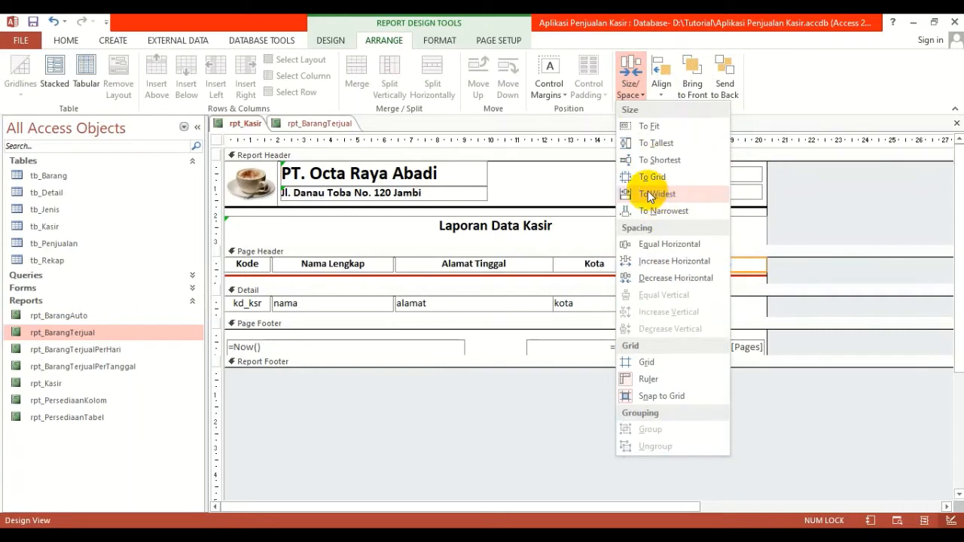
pyautogui.click(649, 195)
pyautogui.click(662, 94)
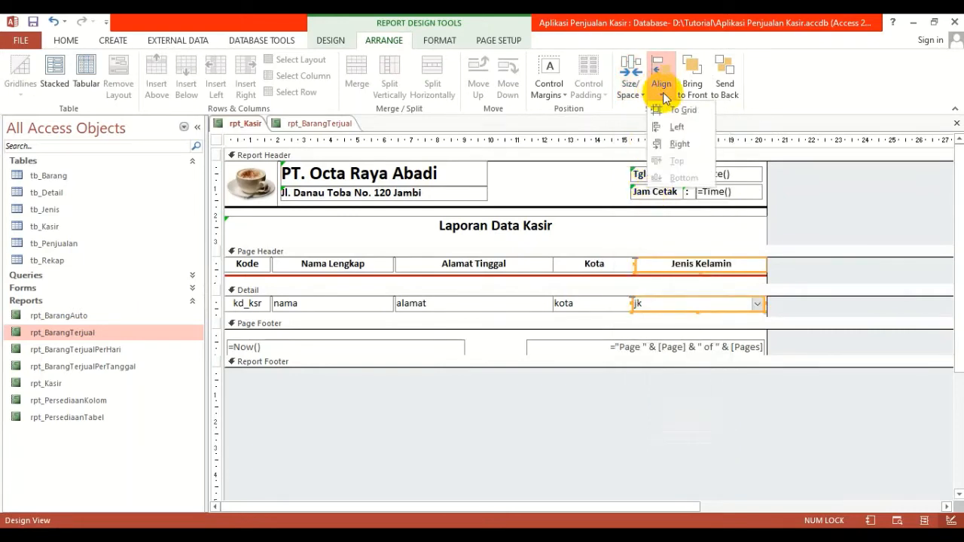
pyautogui.click(685, 144)
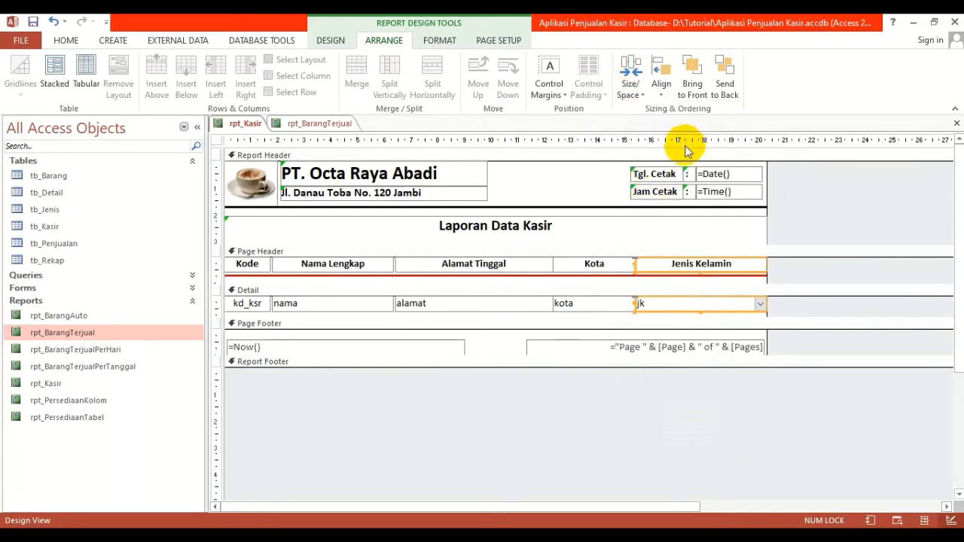
# Reduce the Detail section's height slightly so it fits closely beneath its fields
pyautogui.click(554, 174)
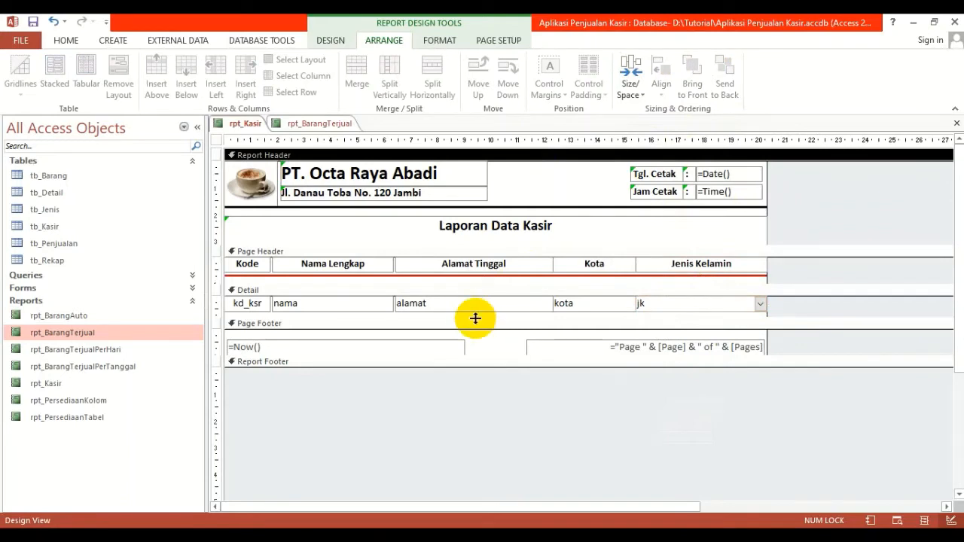
pyautogui.moveTo(475, 318); pyautogui.dragTo(474, 315)
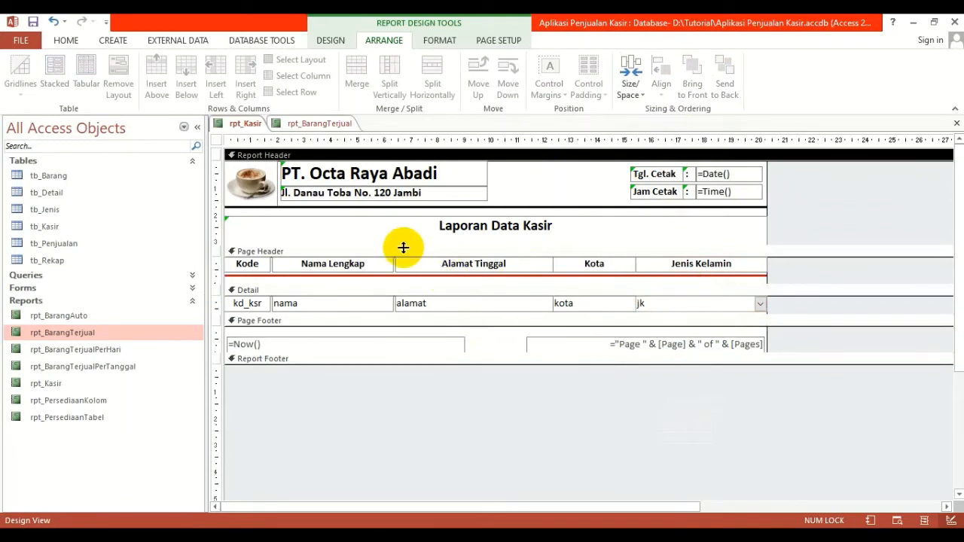
# Check rpt_BarangTerjual's report-width error and narrow the report to the right edge of its Total column
pyautogui.click(317, 123)
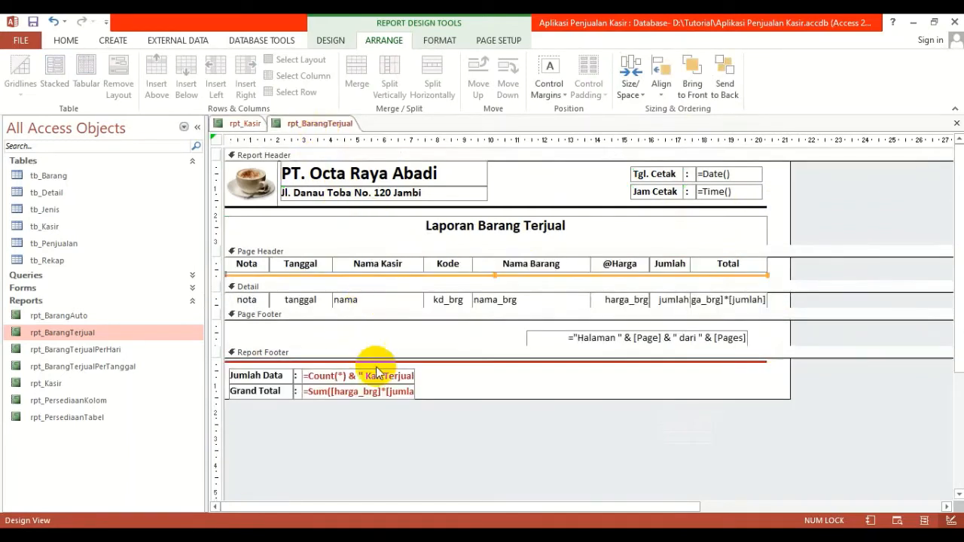
pyautogui.click(544, 336)
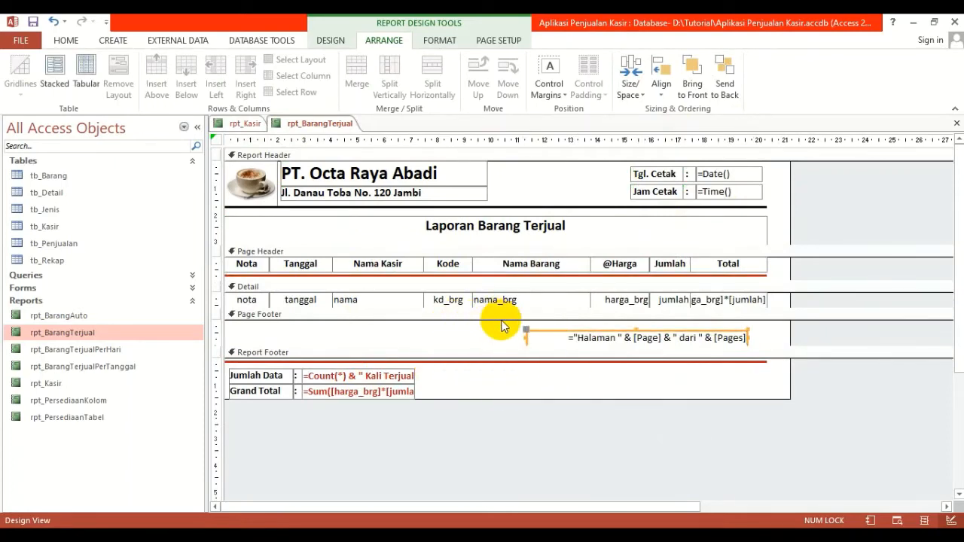
pyautogui.click(216, 140)
pyautogui.click(217, 157)
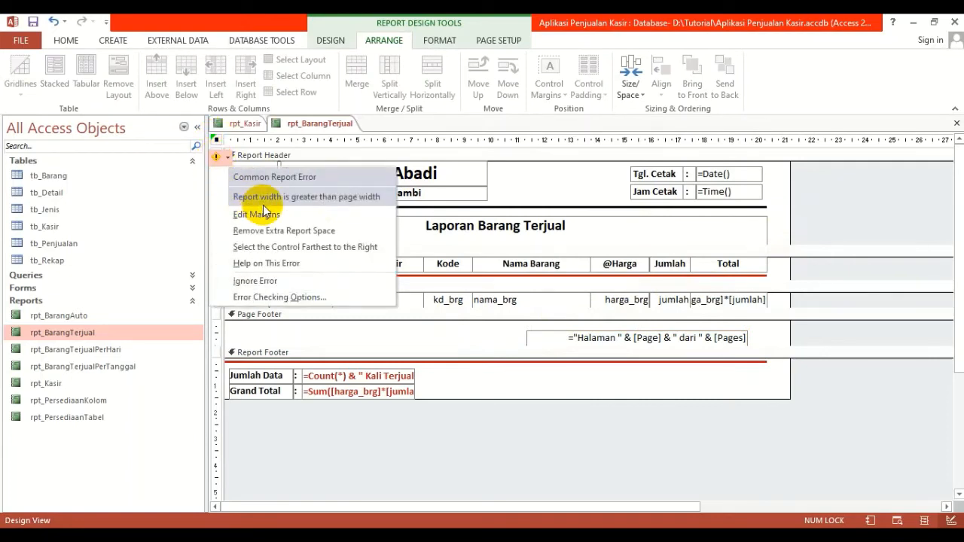
pyautogui.click(769, 183)
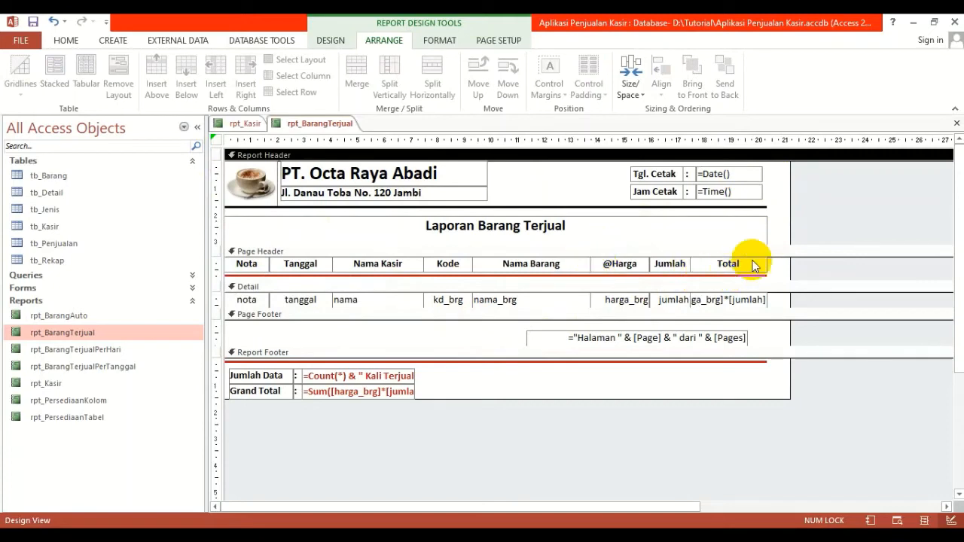
pyautogui.click(789, 216)
pyautogui.moveTo(789, 216); pyautogui.dragTo(767, 219)
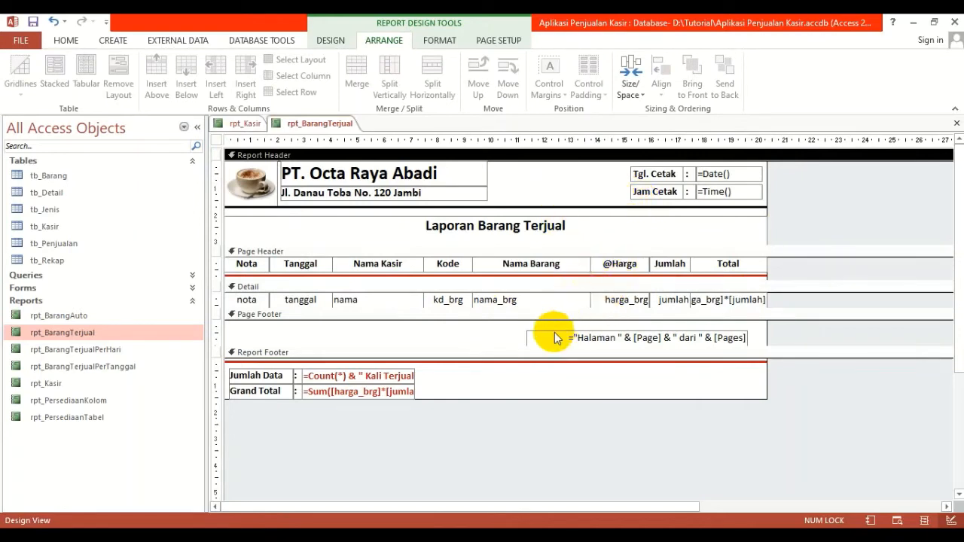
# Copy the "Halaman" page-number text box from the Page Footer of rpt_BarangTerjual
pyautogui.click(506, 337)
pyautogui.click(557, 339)
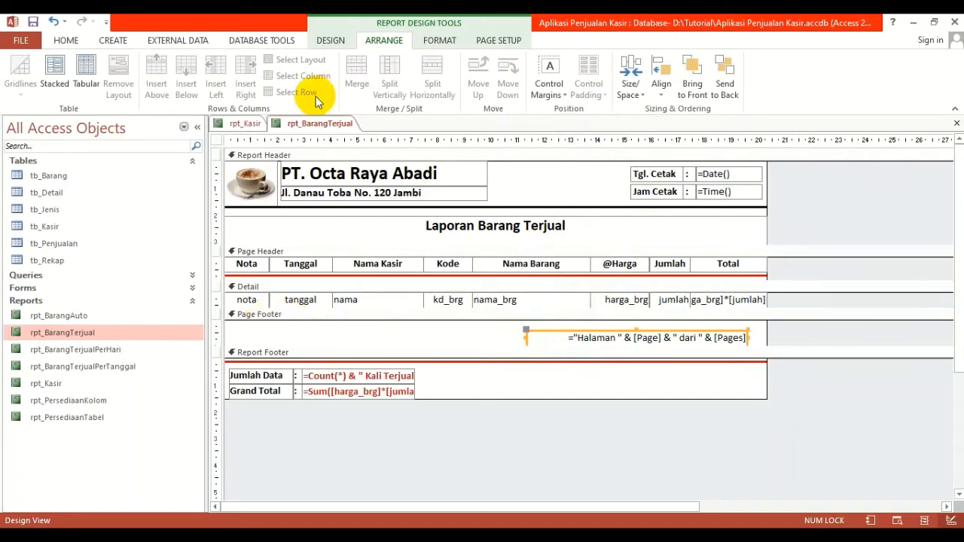
pyautogui.click(71, 40)
pyautogui.click(92, 76)
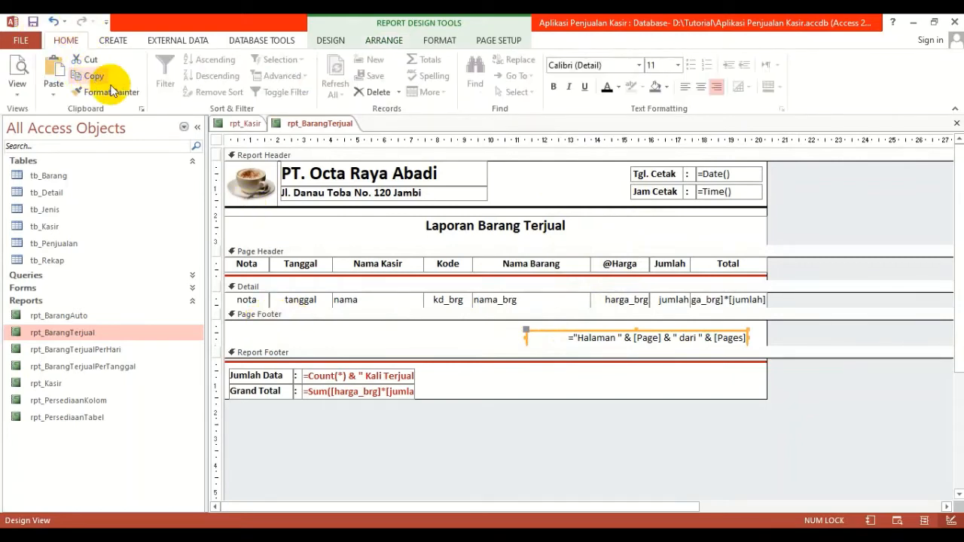
# Delete the =Now() and "Page of" text boxes from the Page Footer of rpt_Kasir
pyautogui.click(244, 122)
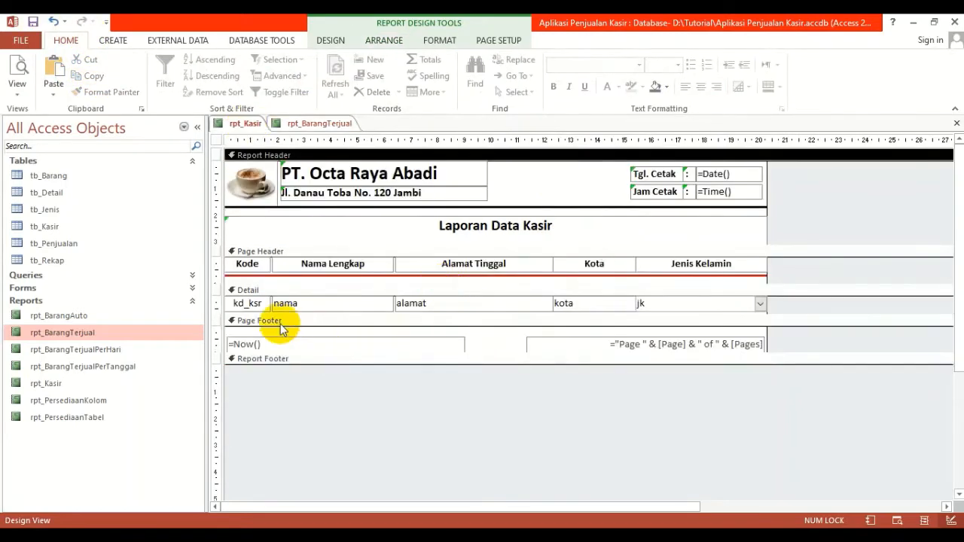
pyautogui.click(329, 325)
pyautogui.click(336, 342)
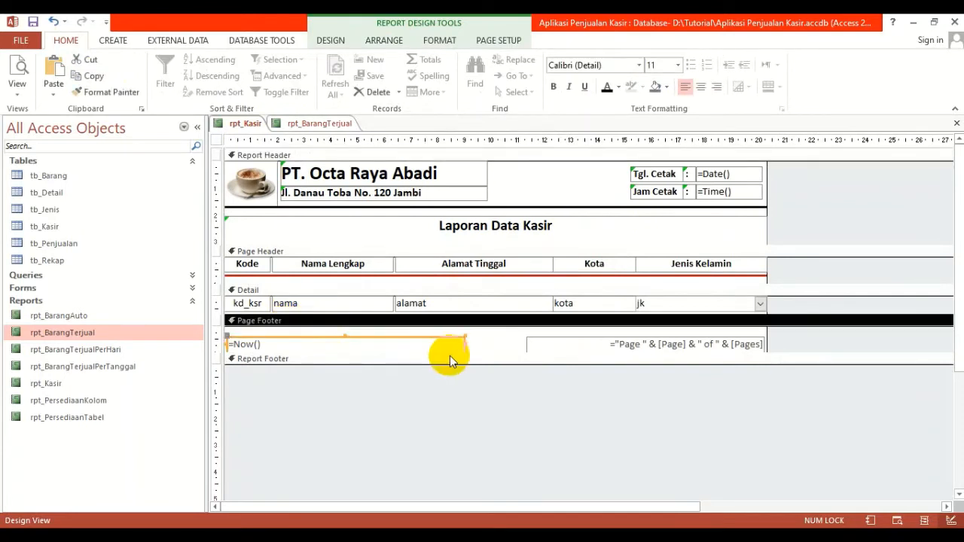
pyautogui.press('Delete')
pyautogui.click(563, 348)
pyautogui.press('Delete')
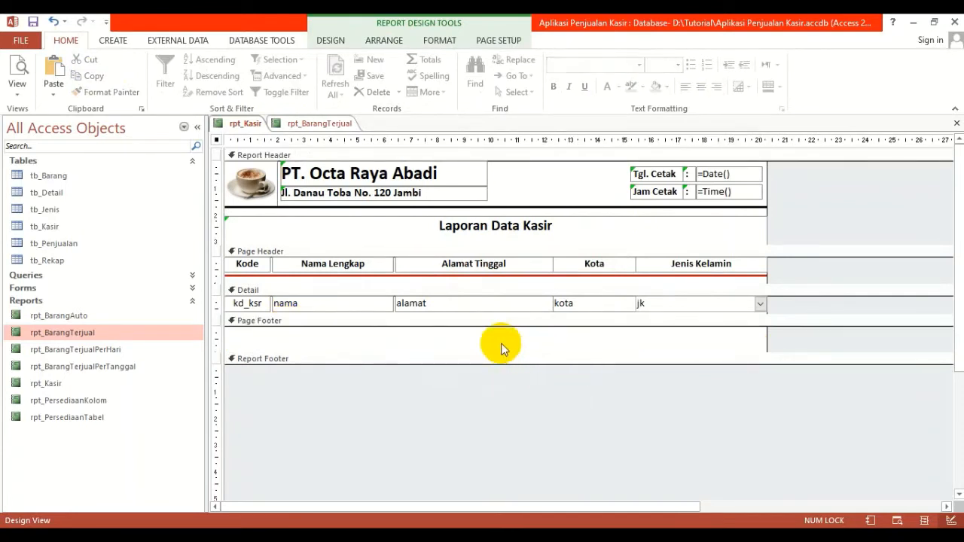
# Paste the "Halaman" text box into rpt_Kasir's Page Footer and move it near the right margin, matching its placement in rpt_BarangTerjual
pyautogui.click(503, 346)
pyautogui.hotkey('ctrl', 'z')
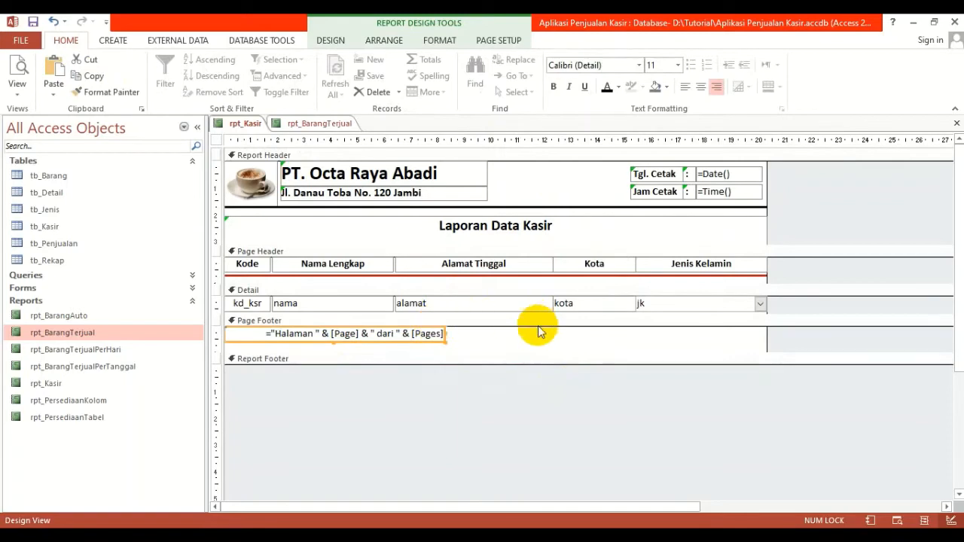
pyautogui.click(318, 122)
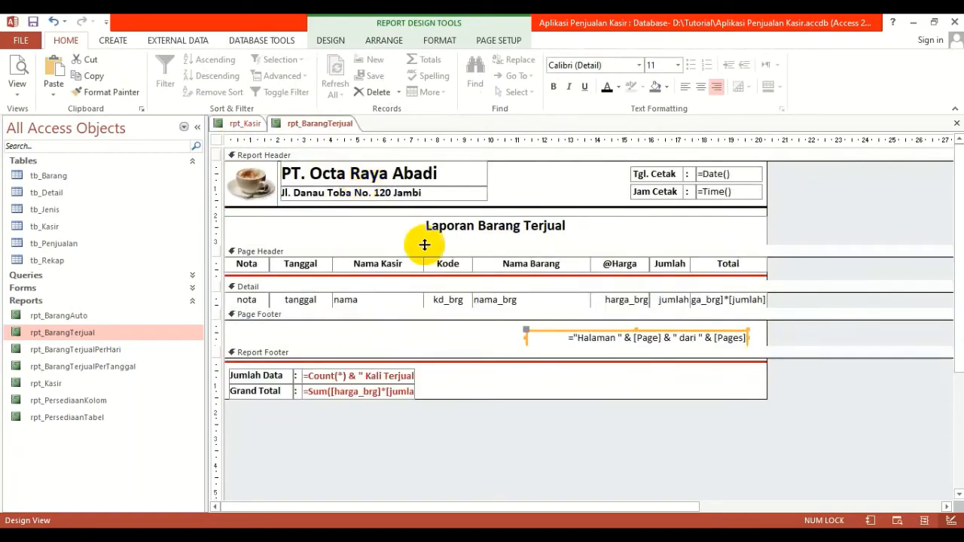
pyautogui.click(244, 123)
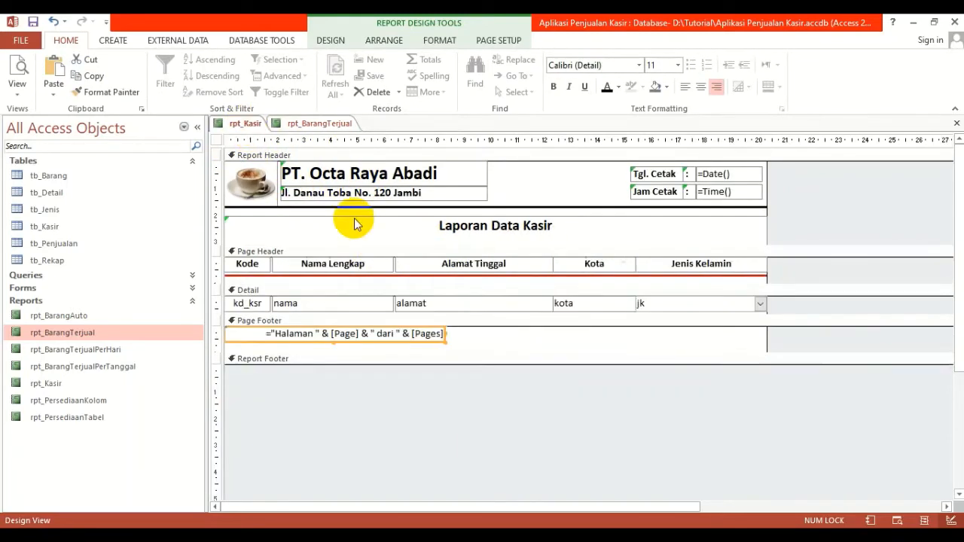
pyautogui.click(533, 343)
pyautogui.moveTo(423, 333); pyautogui.dragTo(716, 338)
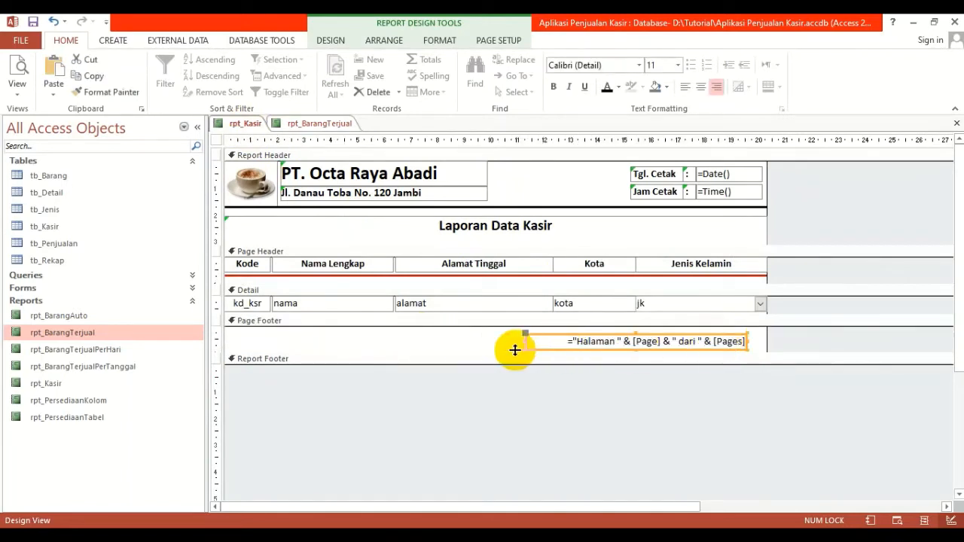
# Shorten the Page Footer section to fit its page-number box, and try a slightly shorter Detail section
pyautogui.click(480, 343)
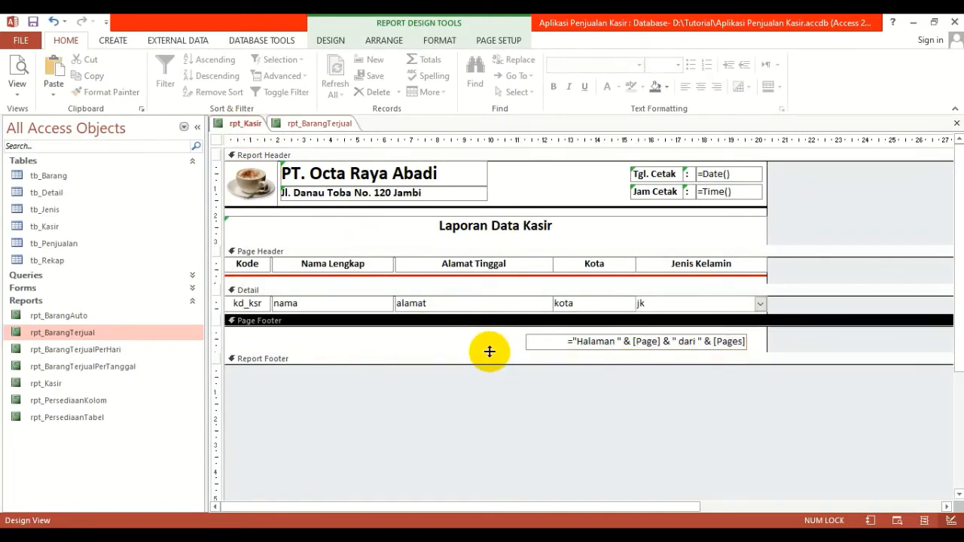
pyautogui.moveTo(488, 352); pyautogui.dragTo(490, 339)
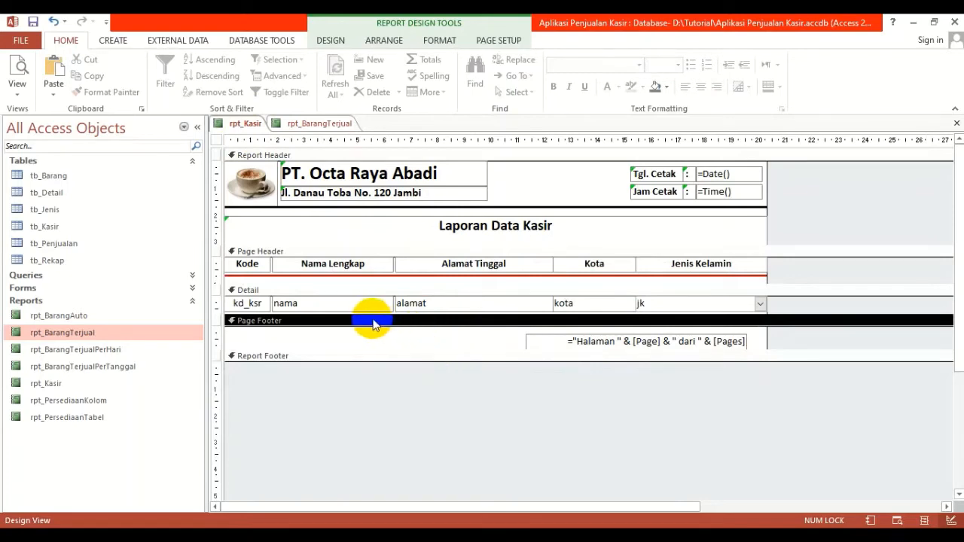
pyautogui.moveTo(373, 324); pyautogui.dragTo(390, 306)
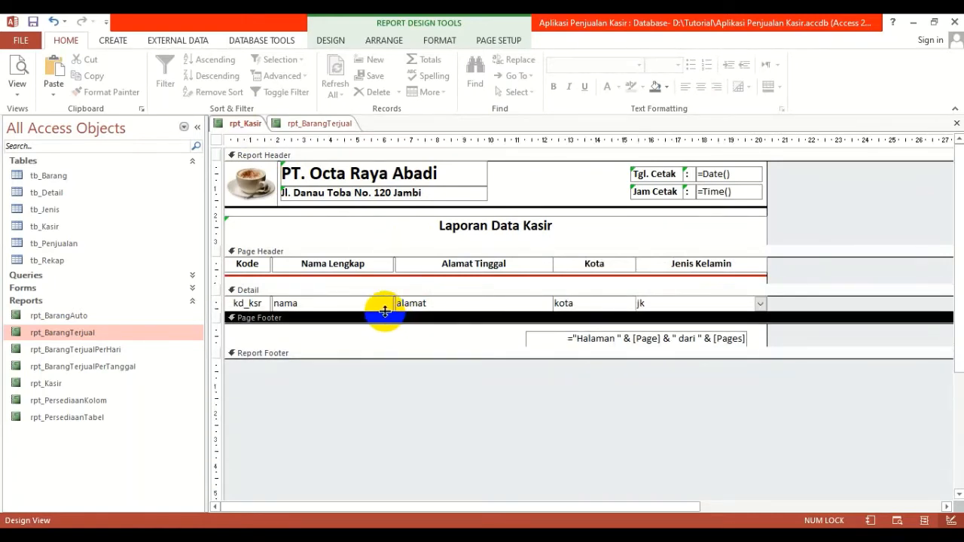
pyautogui.moveTo(385, 311)
pyautogui.mouseDown()
pyautogui.moveTo(383, 325)
pyautogui.moveTo(383, 312)
pyautogui.mouseUp()
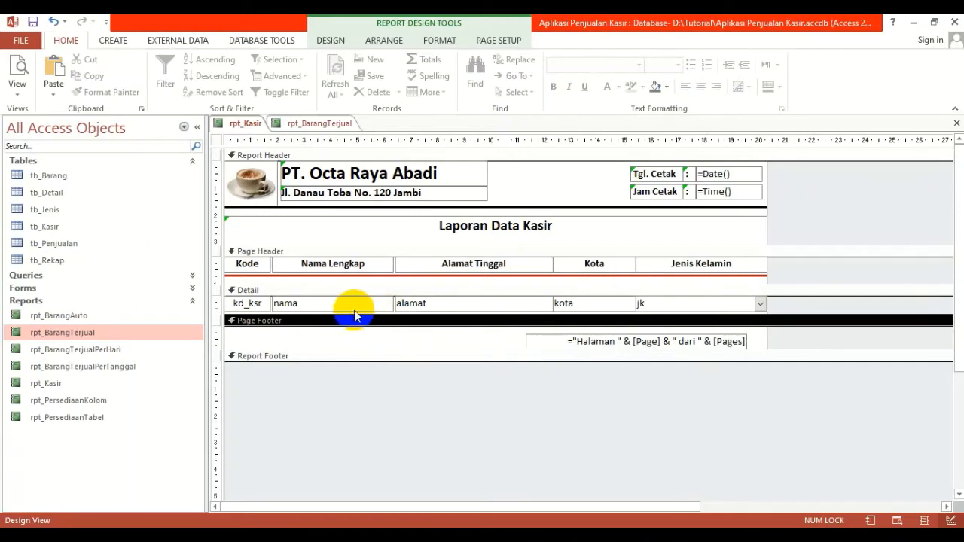
# Copy the Report Footer's line and its Jumlah Data and Grand Total controls from rpt_BarangTerjual
pyautogui.click(316, 123)
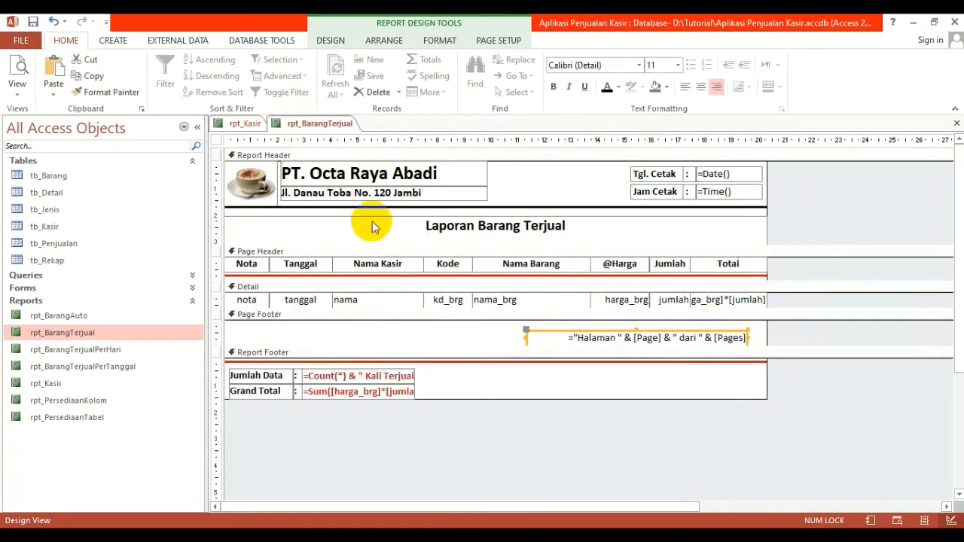
pyautogui.click(728, 379)
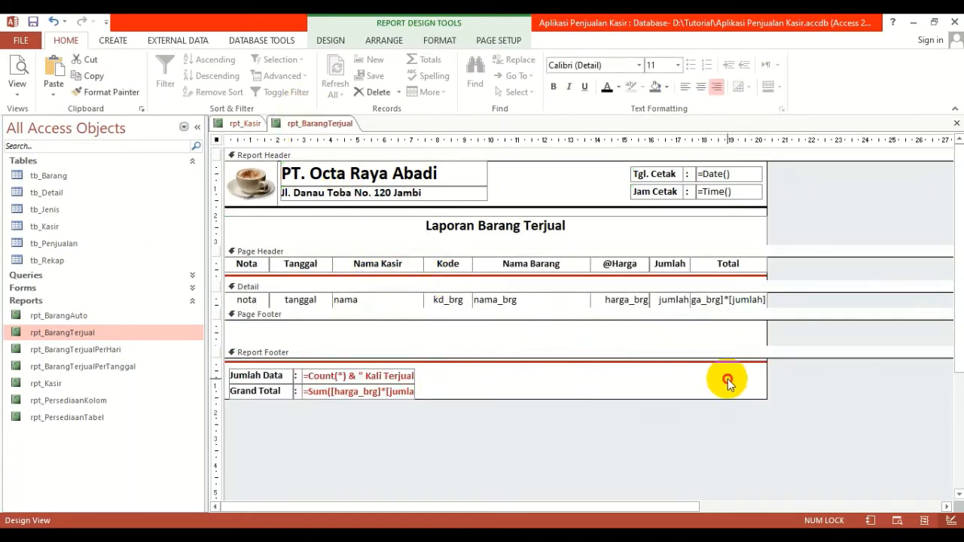
pyautogui.moveTo(727, 379); pyautogui.dragTo(614, 401)
pyautogui.moveTo(710, 393); pyautogui.dragTo(280, 370)
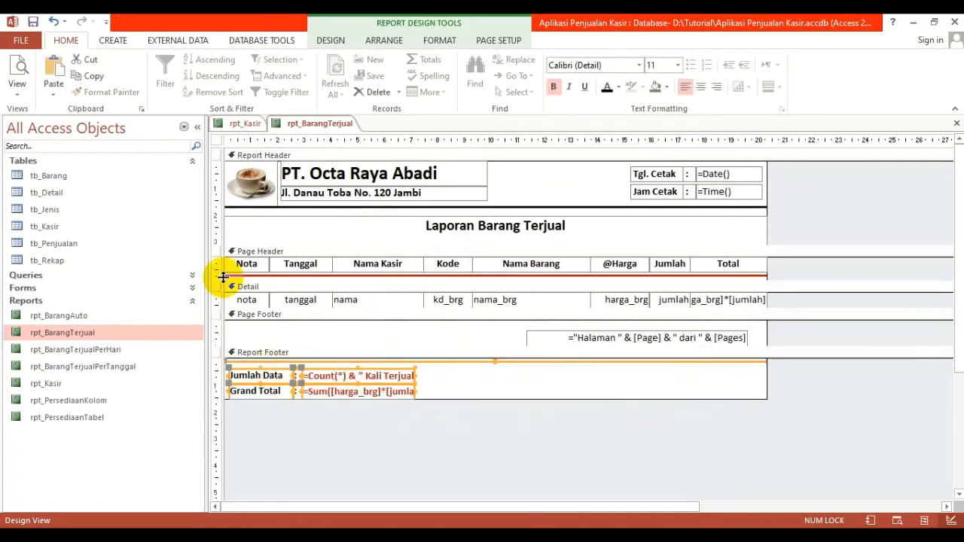
pyautogui.click(101, 83)
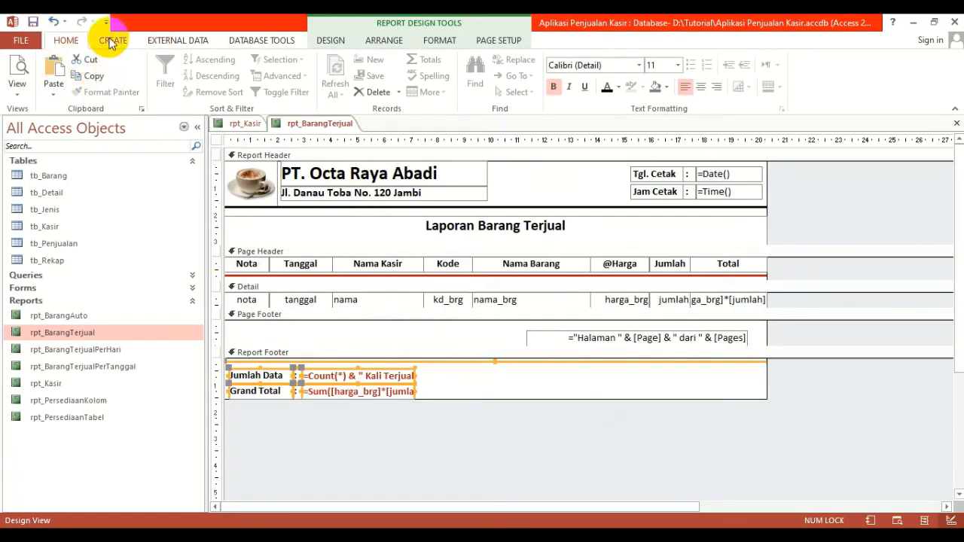
# Open up rpt_Kasir's Report Footer, paste the copied line and total controls, and fit the section's height to them
pyautogui.click(245, 123)
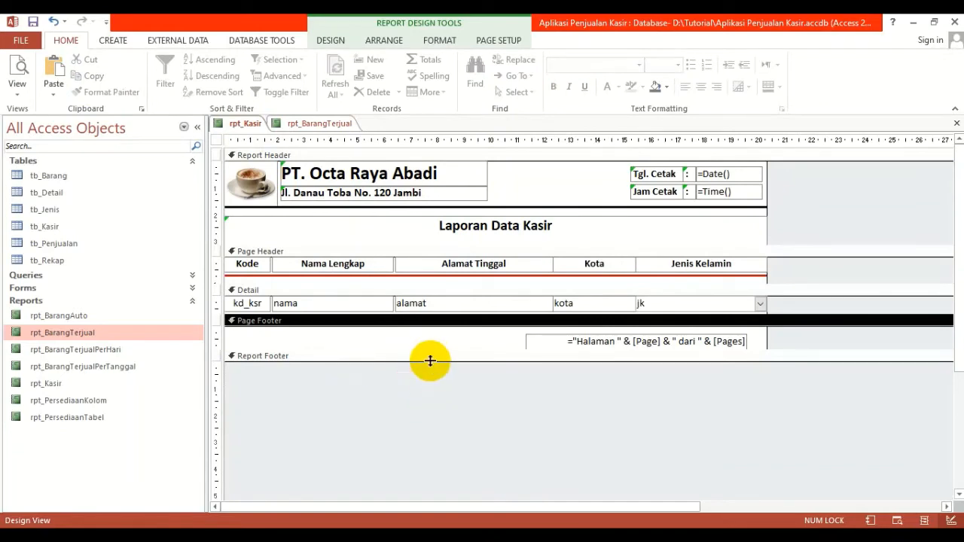
pyautogui.moveTo(435, 362); pyautogui.dragTo(437, 418)
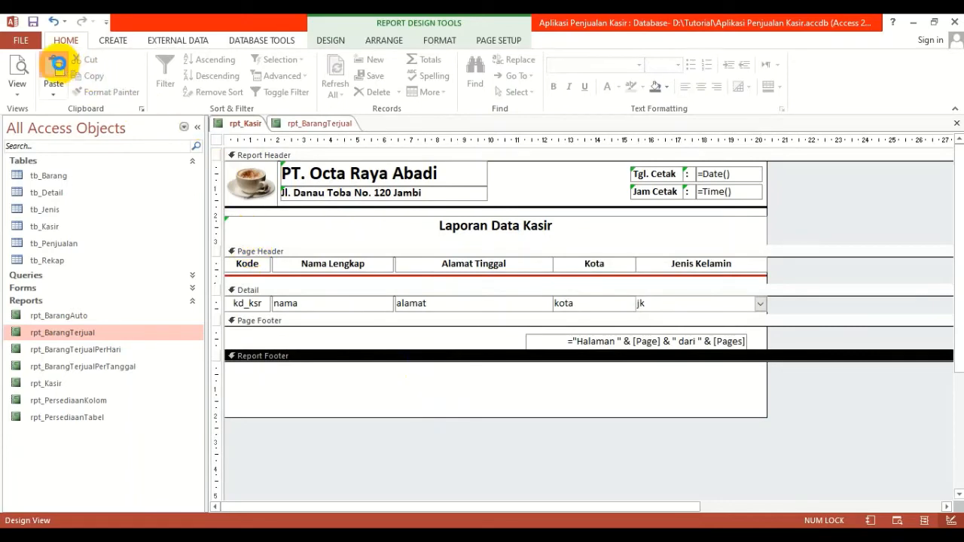
pyautogui.click(54, 66)
pyautogui.click(606, 390)
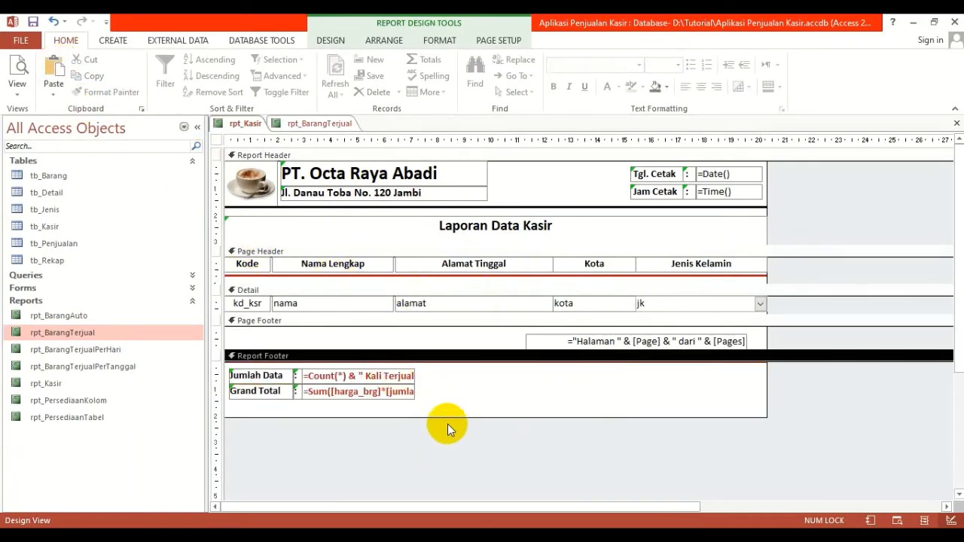
pyautogui.moveTo(446, 418); pyautogui.dragTo(449, 405)
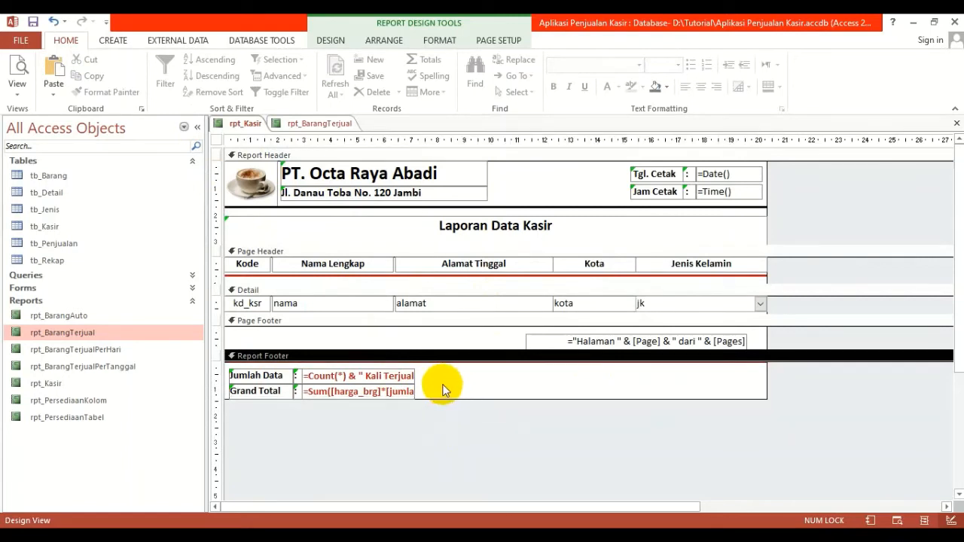
# Move the "Halaman" page-number text box slightly lower in rpt_Kasir's Page Footer
pyautogui.click(661, 341)
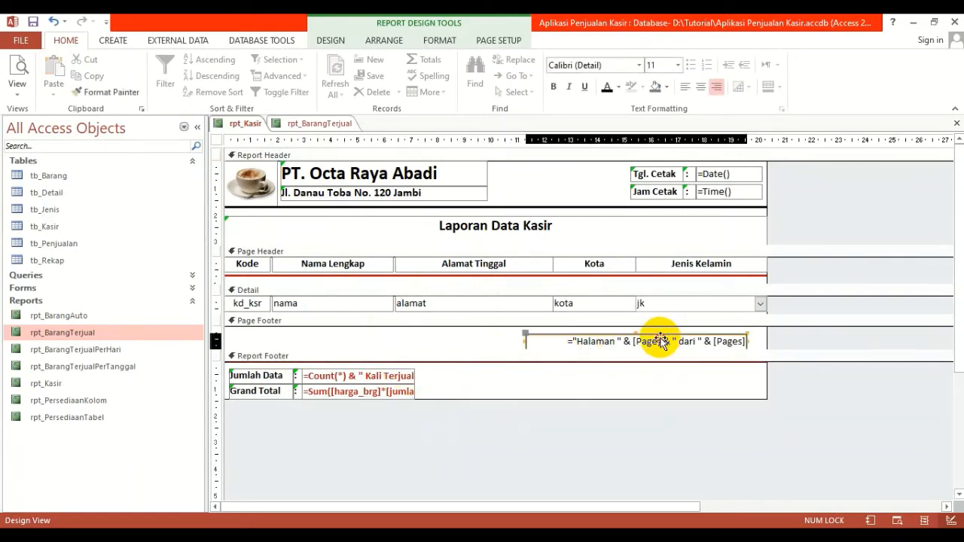
pyautogui.moveTo(660, 341); pyautogui.dragTo(655, 344)
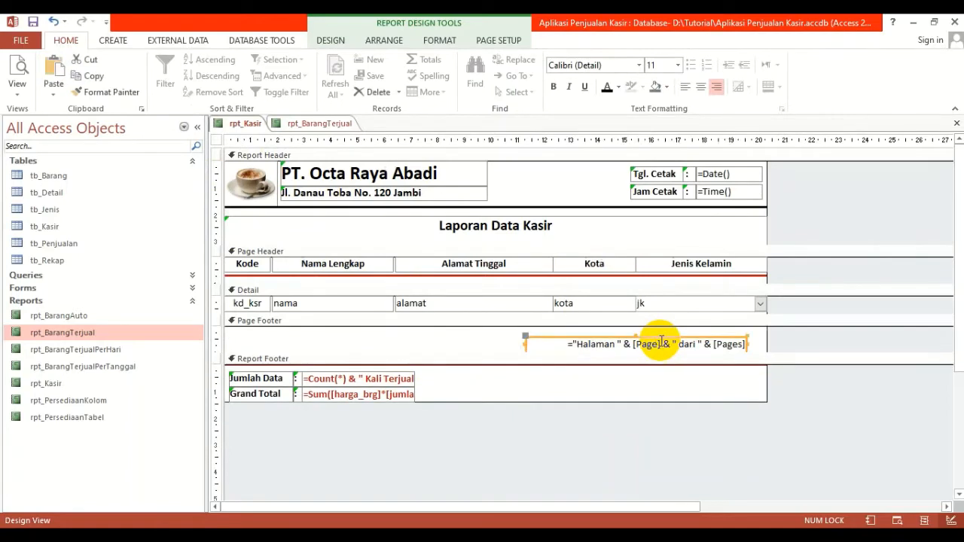
pyautogui.click(478, 381)
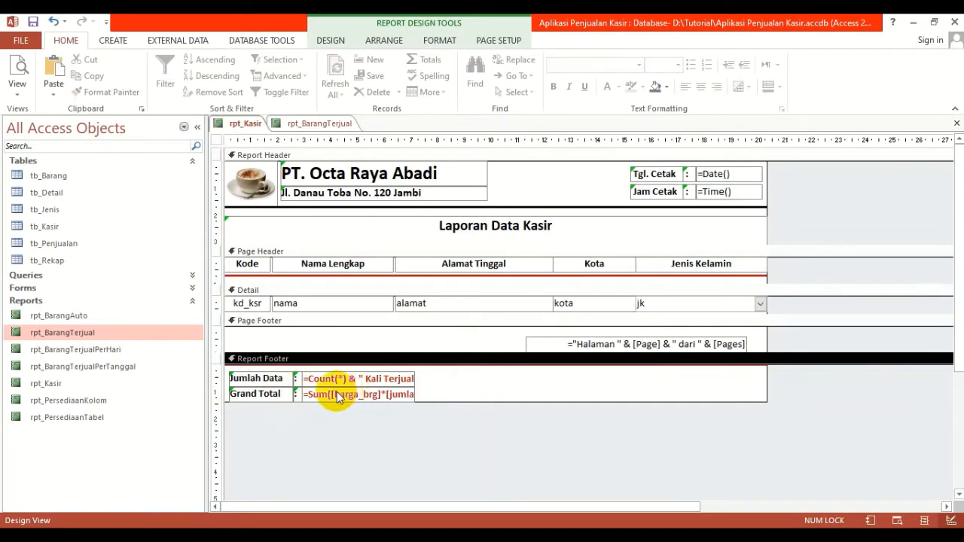
# Change the Jumlah Data expression in the Report Footer to =Count(*) & " Kasir"
pyautogui.click(354, 379)
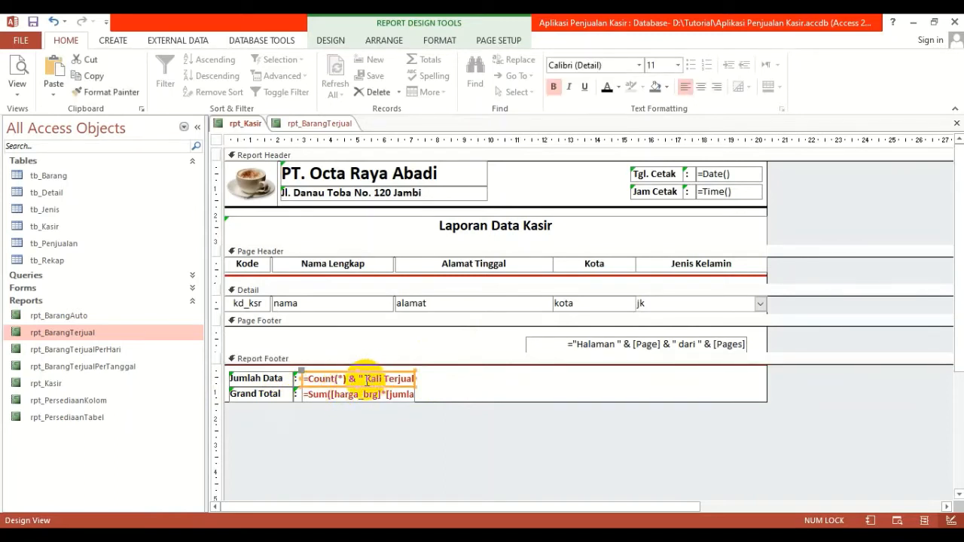
pyautogui.moveTo(309, 379); pyautogui.dragTo(372, 379)
pyautogui.click(382, 379)
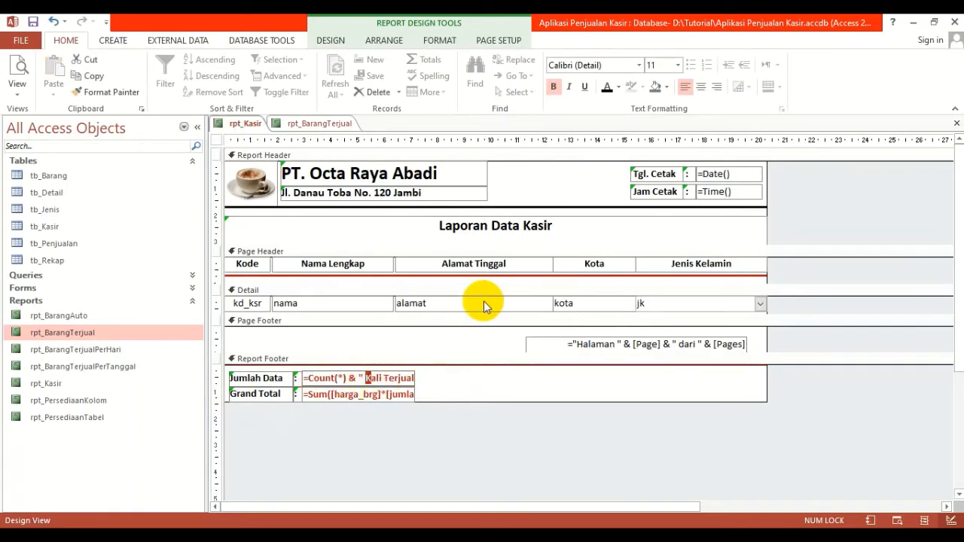
pyautogui.hotkey('shift', 'Right')
pyautogui.hotkey('shift', 'Right')
pyautogui.hotkey('shift', 'Right')
pyautogui.hotkey('shift', 'Right')
pyautogui.hotkey('shift', 'Right')
pyautogui.hotkey('shift', 'Right')
pyautogui.hotkey('shift', 'Right')
pyautogui.hotkey('shift', 'Right')
pyautogui.hotkey('shift', 'Right')
pyautogui.hotkey('shift', 'Right')
pyautogui.hotkey('shift', 'Right')
pyautogui.hotkey('shift', 'Right')
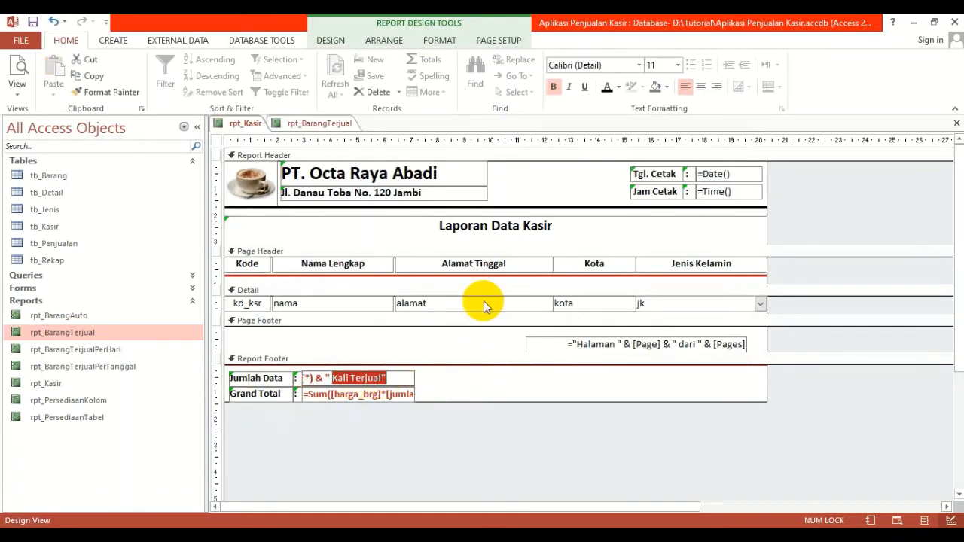
pyautogui.hotkey('shift', 'Left')
pyautogui.press('BackSpace')
pyautogui.write('Kasir')
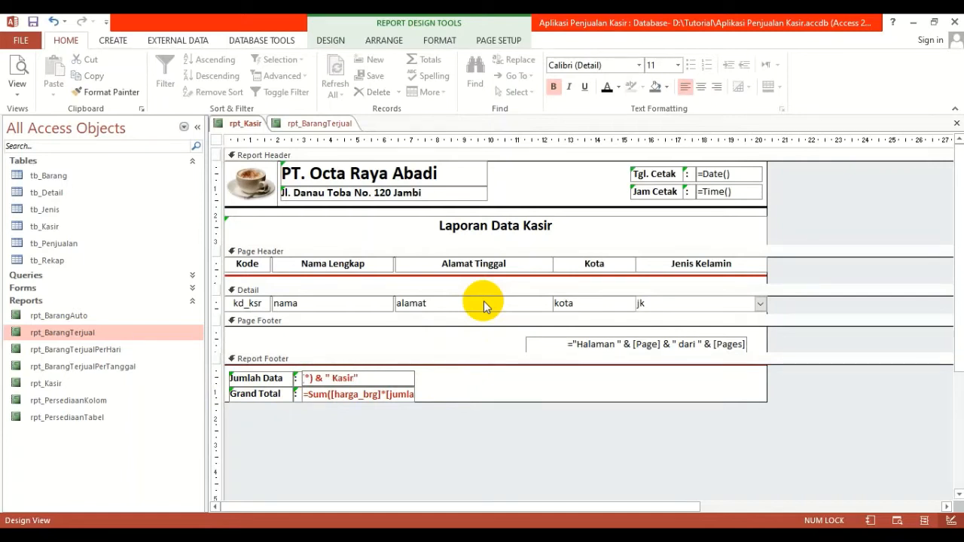
pyautogui.press('Return')
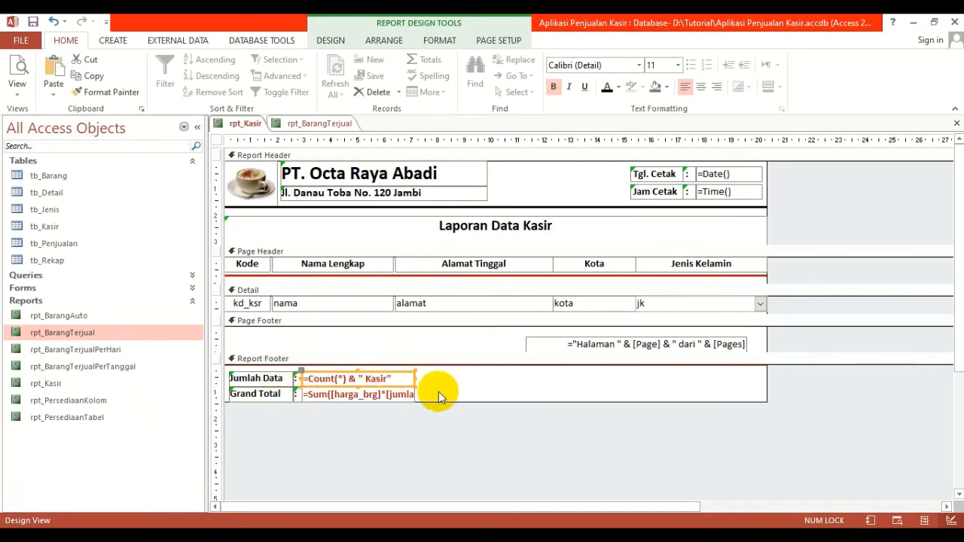
# Delete the Grand Total label, colon and sum text box, and shorten the Report Footer to fit the Jumlah Data row
pyautogui.moveTo(438, 392); pyautogui.dragTo(245, 412)
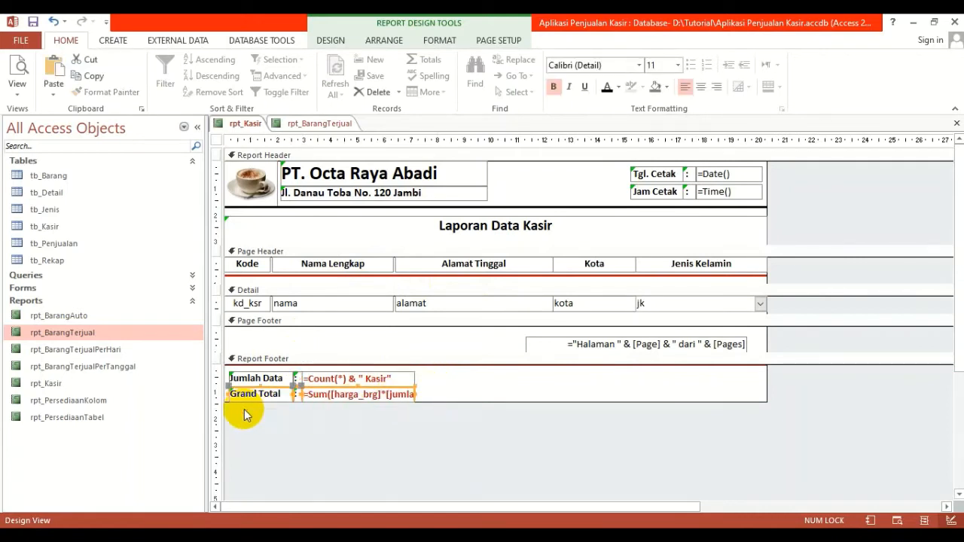
pyautogui.press('Delete')
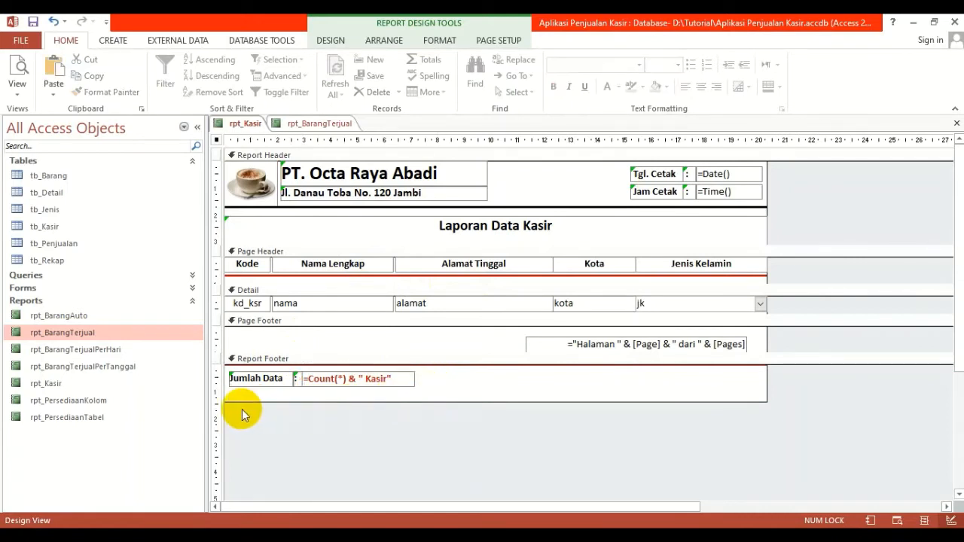
pyautogui.click(446, 393)
pyautogui.moveTo(446, 394); pyautogui.dragTo(442, 387)
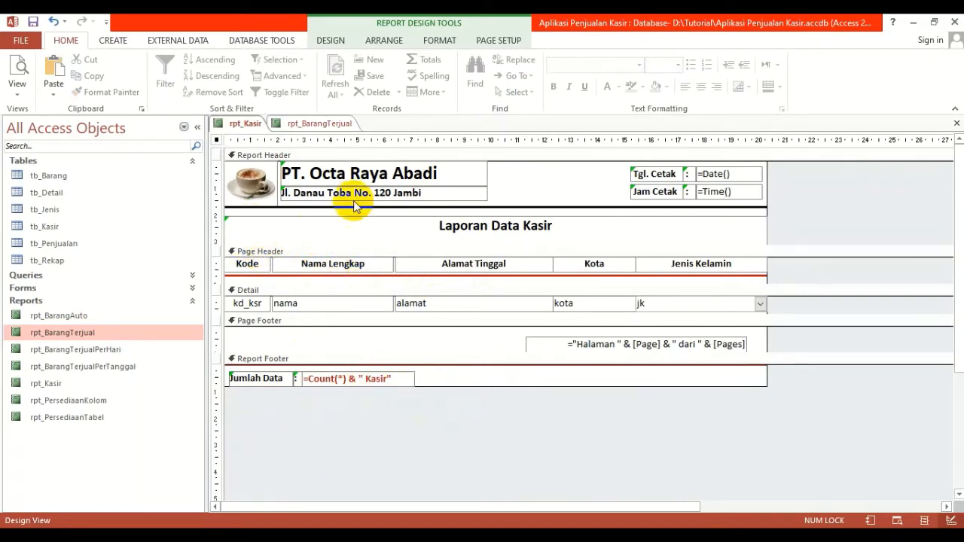
# Close rpt_BarangTerjual without saving its changes, and close rpt_Kasir with its design changes saved
pyautogui.click(320, 123)
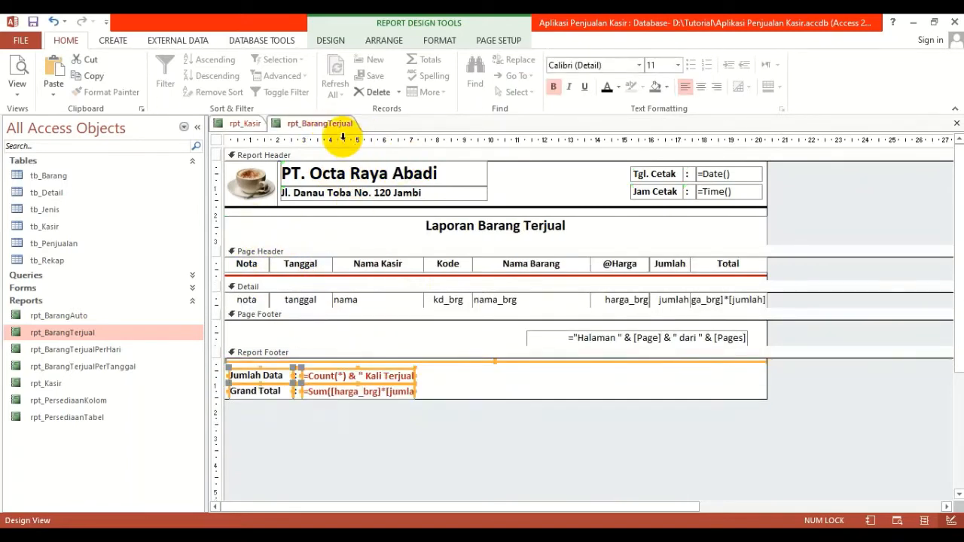
pyautogui.click(956, 124)
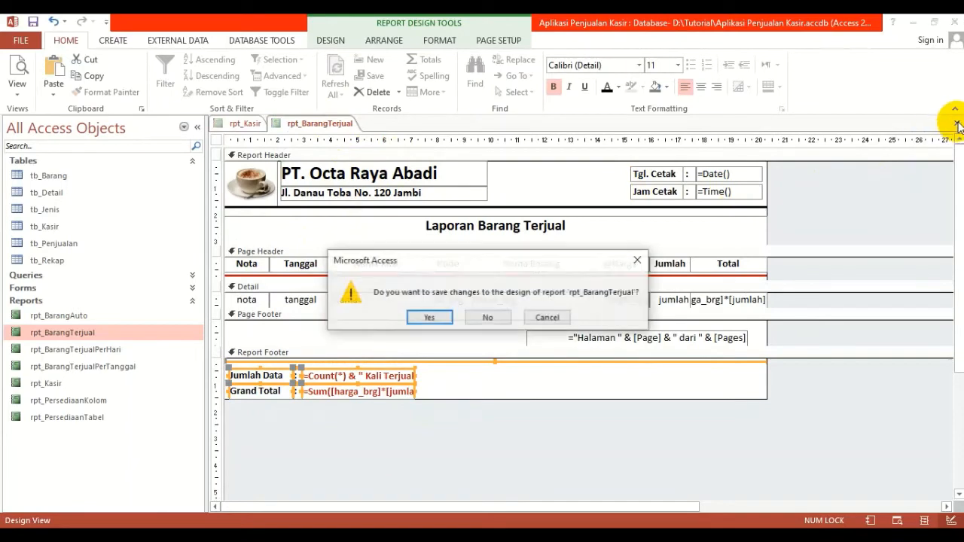
pyautogui.click(487, 317)
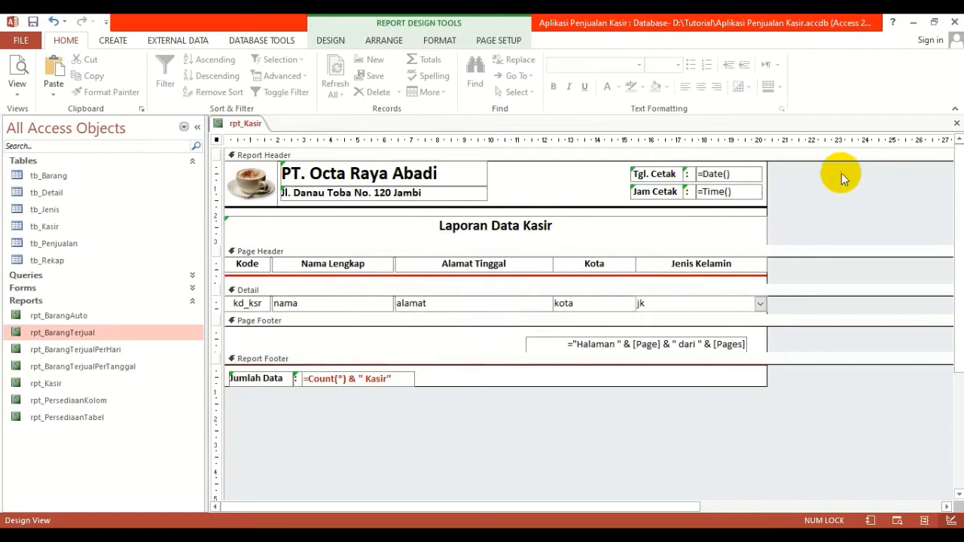
pyautogui.click(956, 124)
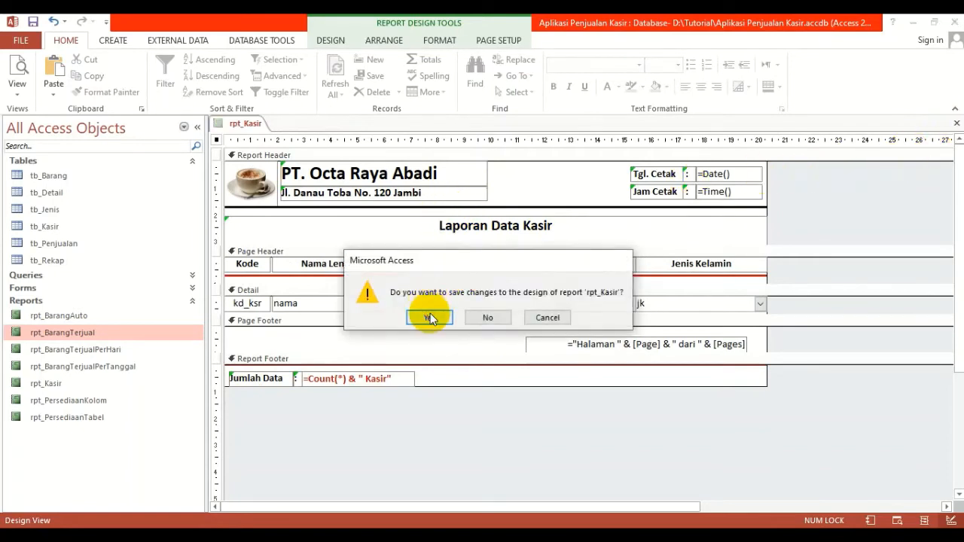
pyautogui.click(429, 318)
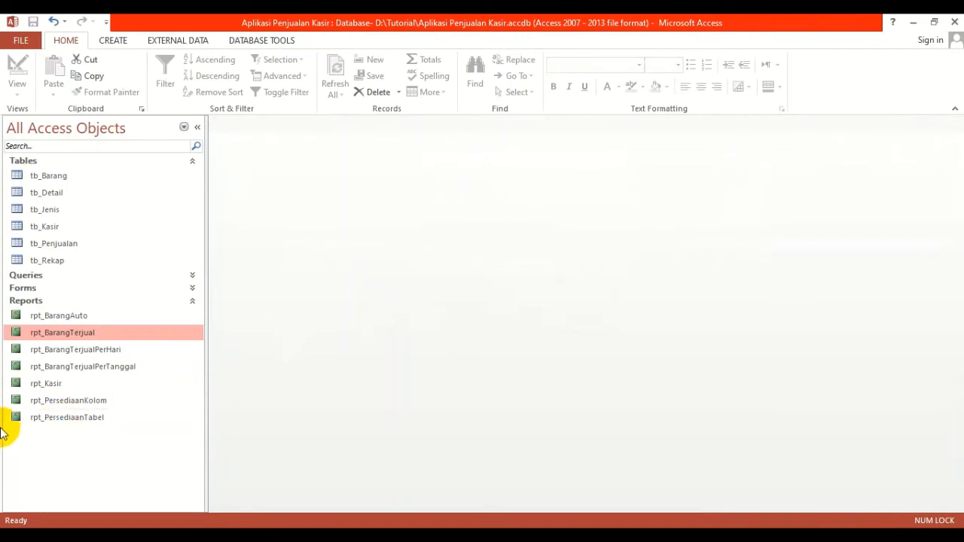
# Open the rpt_Kasir report and zoom in to check its layout and the Jenis Kelamin column
pyautogui.doubleClick(53, 390)
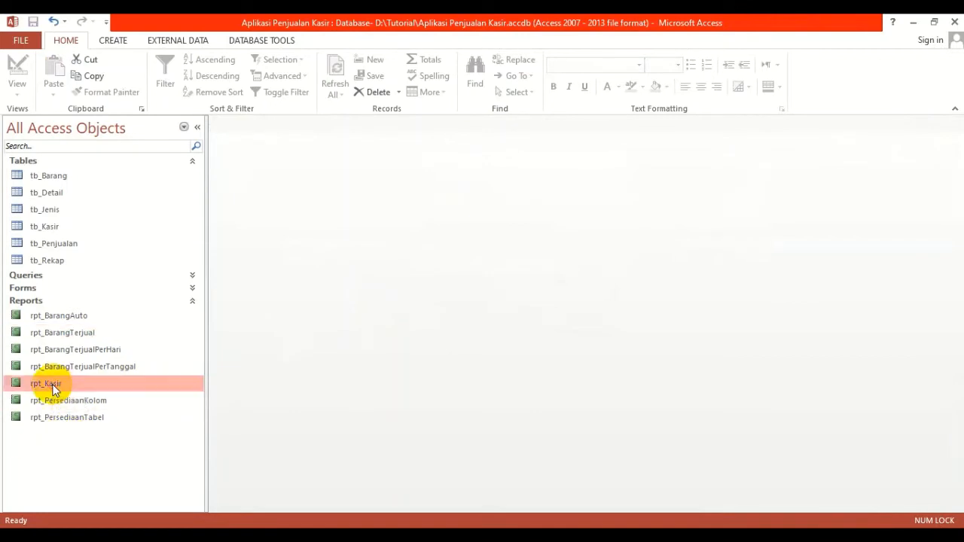
pyautogui.click(601, 43)
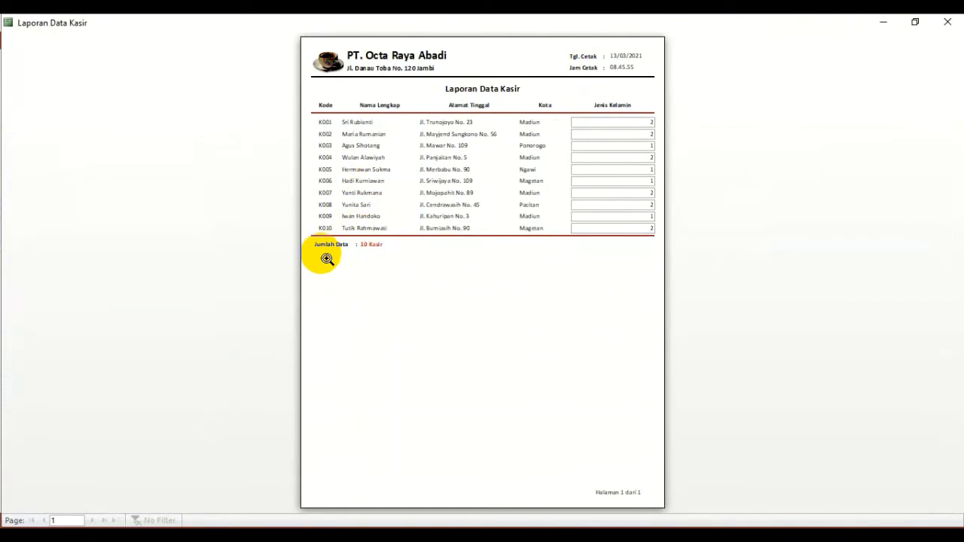
pyautogui.click(489, 133)
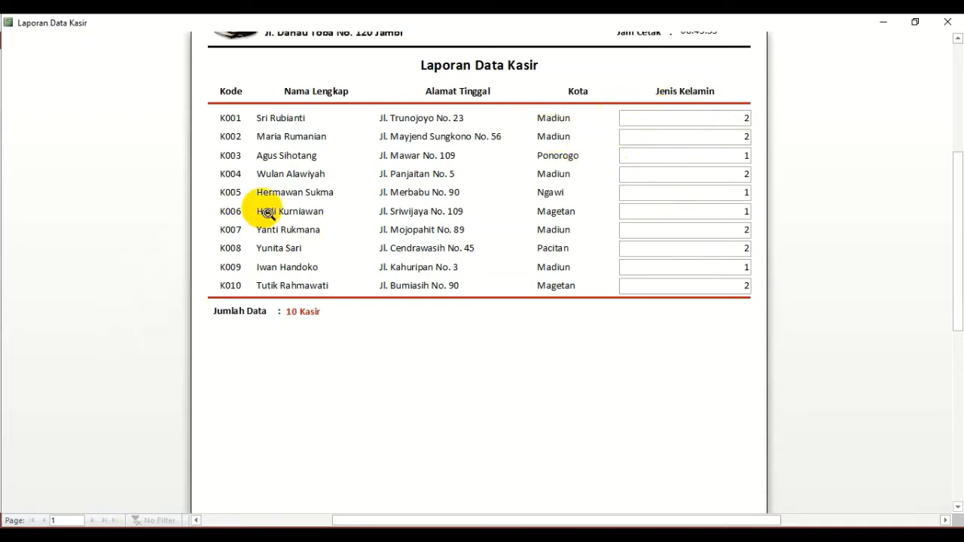
# Switch rpt_Kasir to Design View and enlarge its Detail section to about 2.4 cm high
pyautogui.rightClick(354, 88)
pyautogui.click(377, 122)
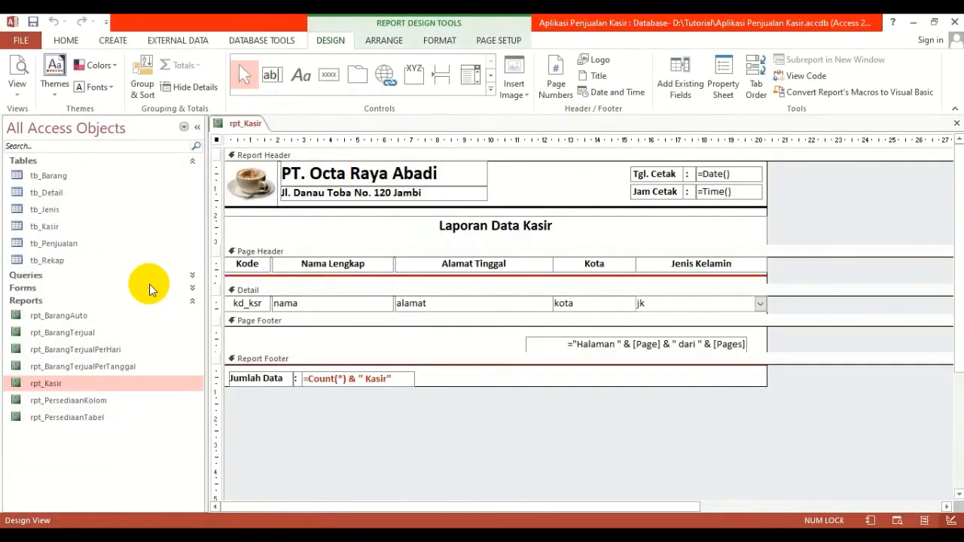
pyautogui.click(519, 317)
pyautogui.moveTo(521, 319); pyautogui.dragTo(533, 360)
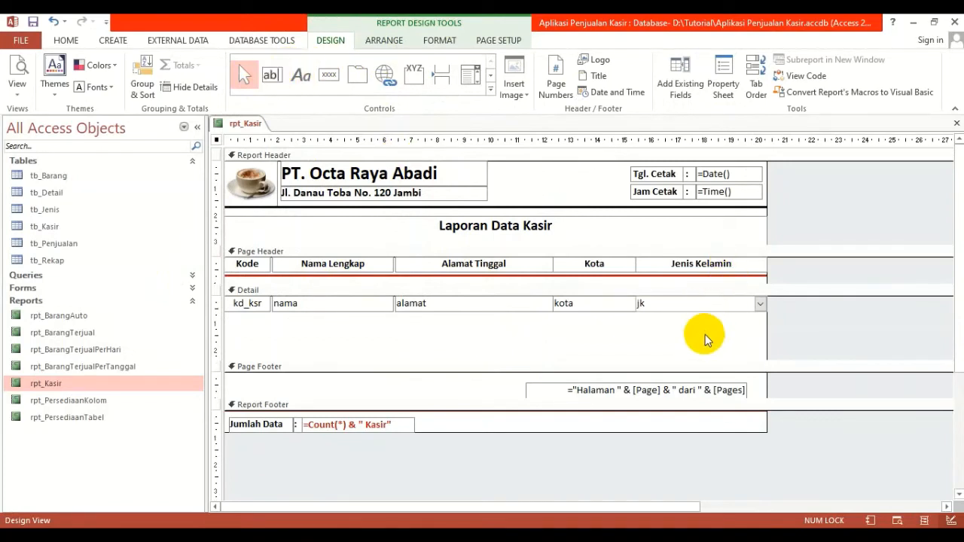
# Show the properties of the jk combo box in Detail and collapse the list of database objects for more room
pyautogui.click(510, 340)
pyautogui.click(485, 308)
pyautogui.click(698, 302)
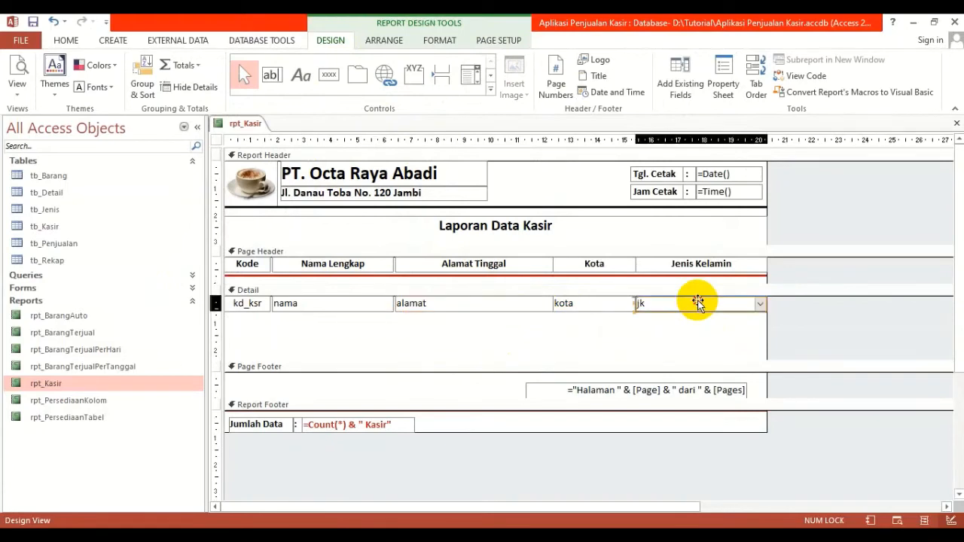
pyautogui.click(720, 83)
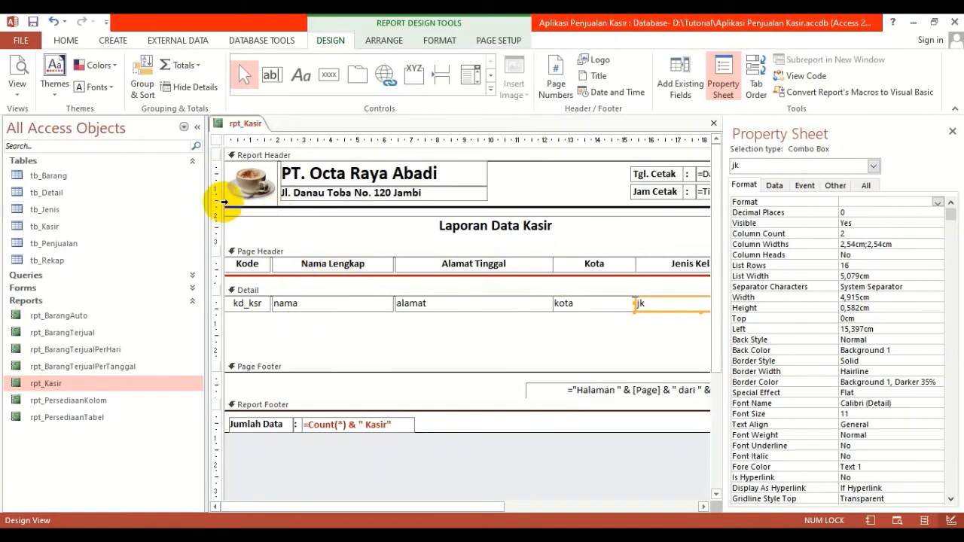
pyautogui.click(199, 128)
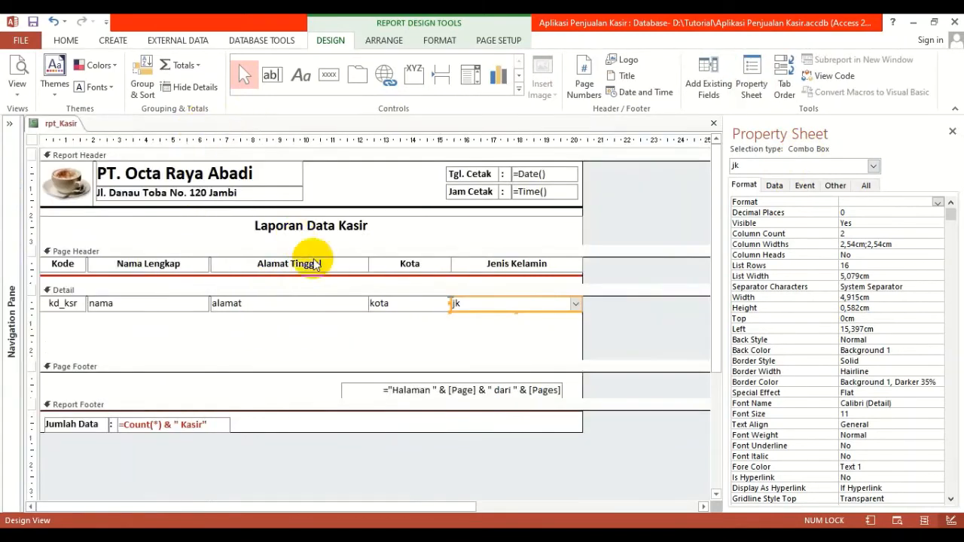
# Duplicate the alamat text box, place the copy beneath the Detail fields, and widen it to about 12.4 cm
pyautogui.click(313, 308)
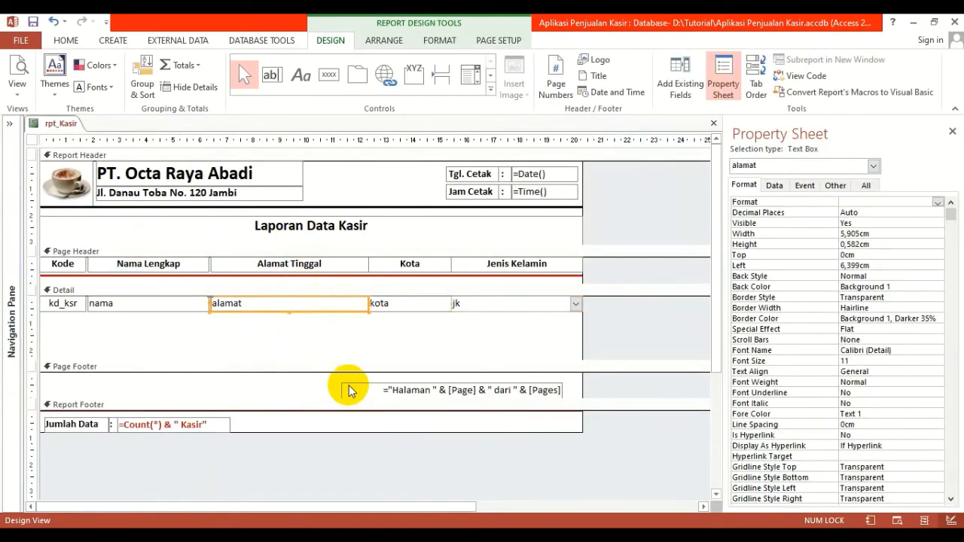
pyautogui.click(67, 40)
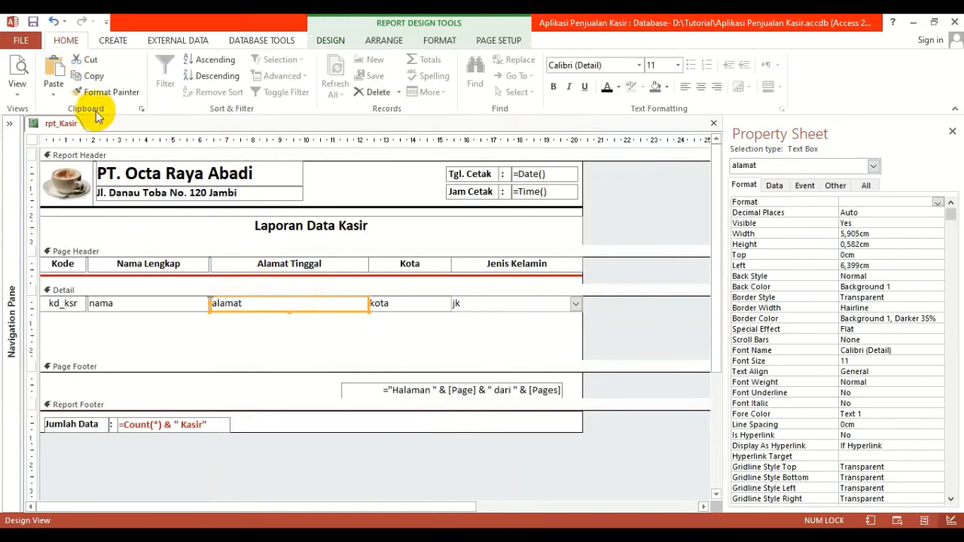
pyautogui.click(91, 78)
pyautogui.click(53, 72)
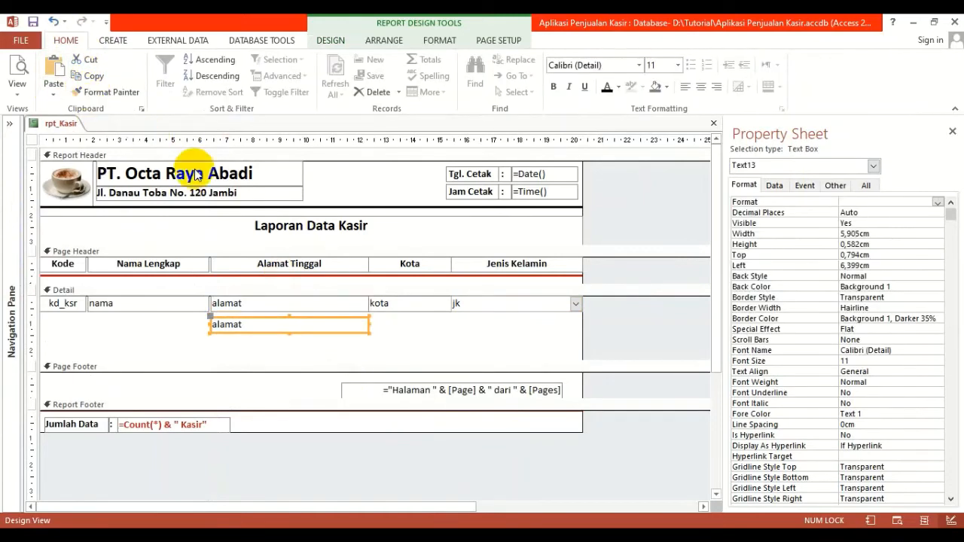
pyautogui.click(345, 339)
pyautogui.moveTo(345, 339); pyautogui.dragTo(309, 336)
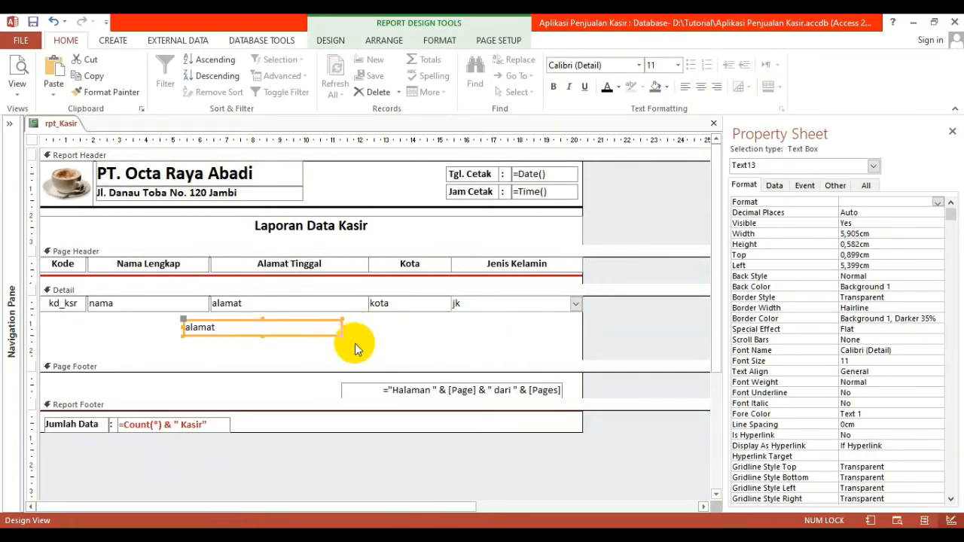
pyautogui.moveTo(344, 329); pyautogui.dragTo(517, 326)
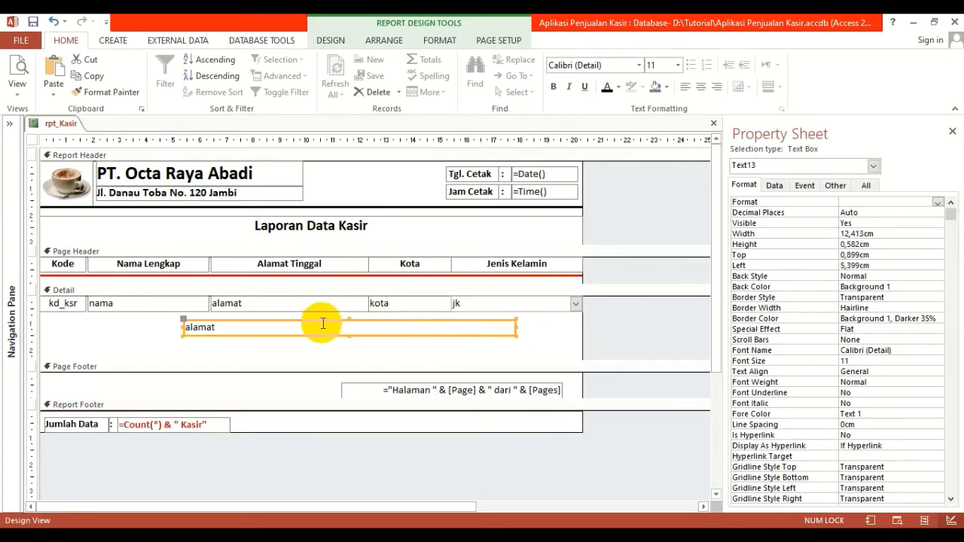
# Examine the control types of the copied text box, the header and footer labels, and the kota field
pyautogui.click(269, 340)
pyautogui.click(268, 326)
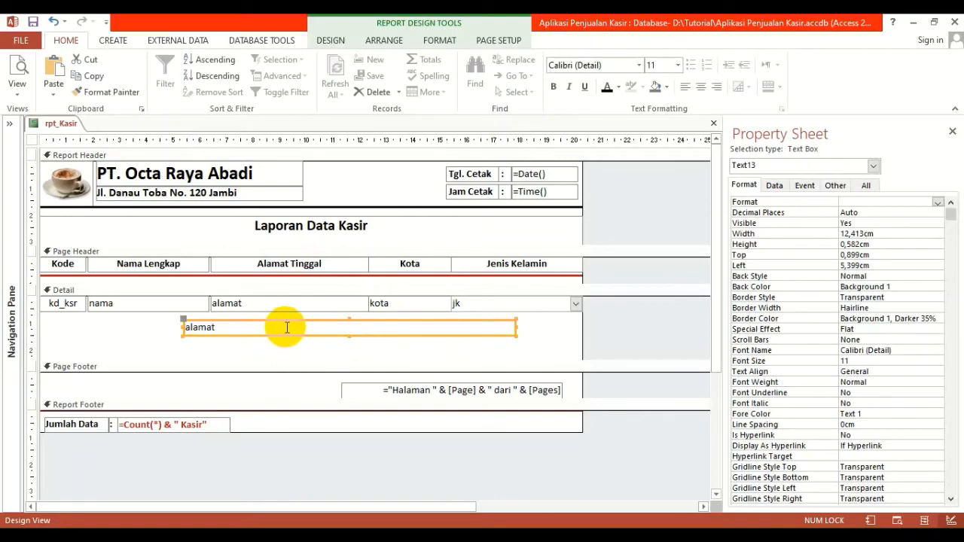
pyautogui.click(269, 327)
pyautogui.moveTo(269, 327); pyautogui.dragTo(160, 331)
pyautogui.click(160, 332)
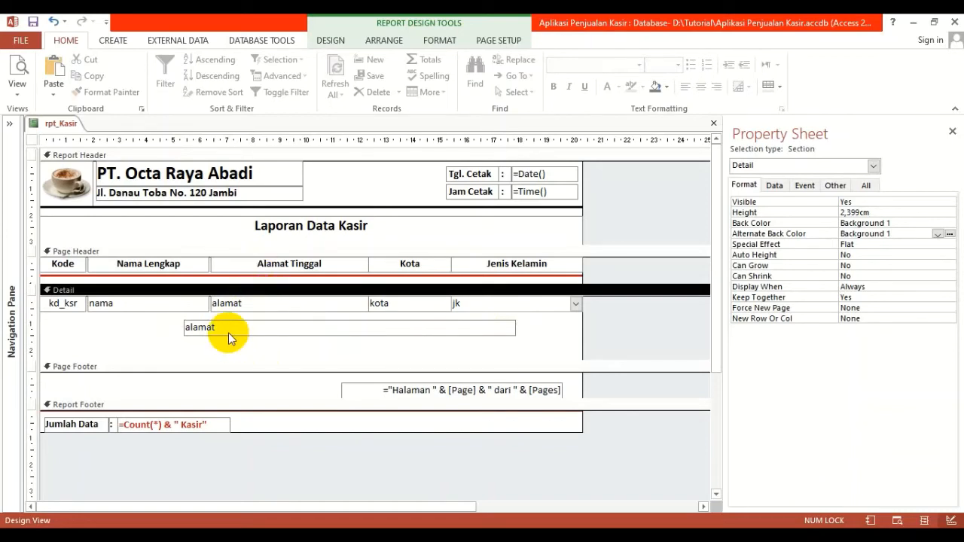
pyautogui.click(190, 177)
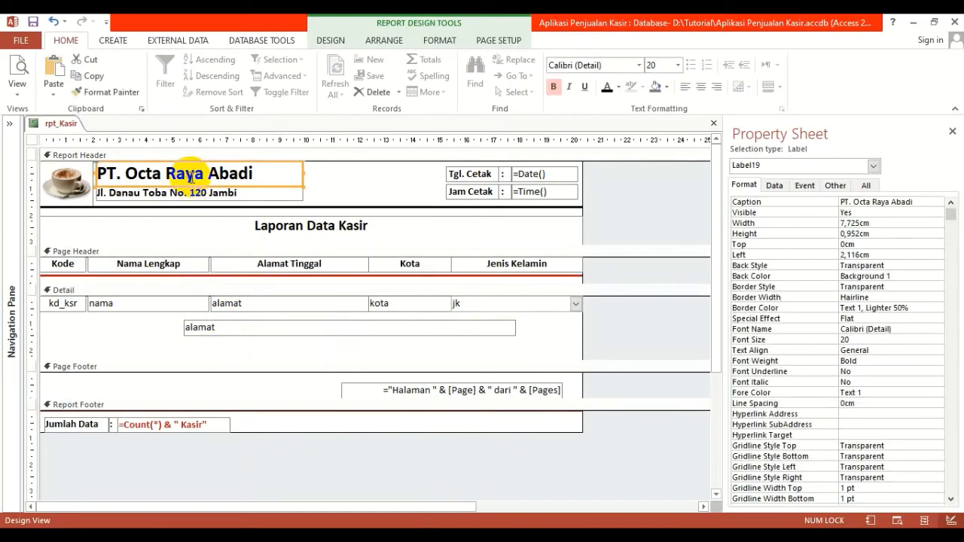
pyautogui.click(198, 194)
pyautogui.click(223, 223)
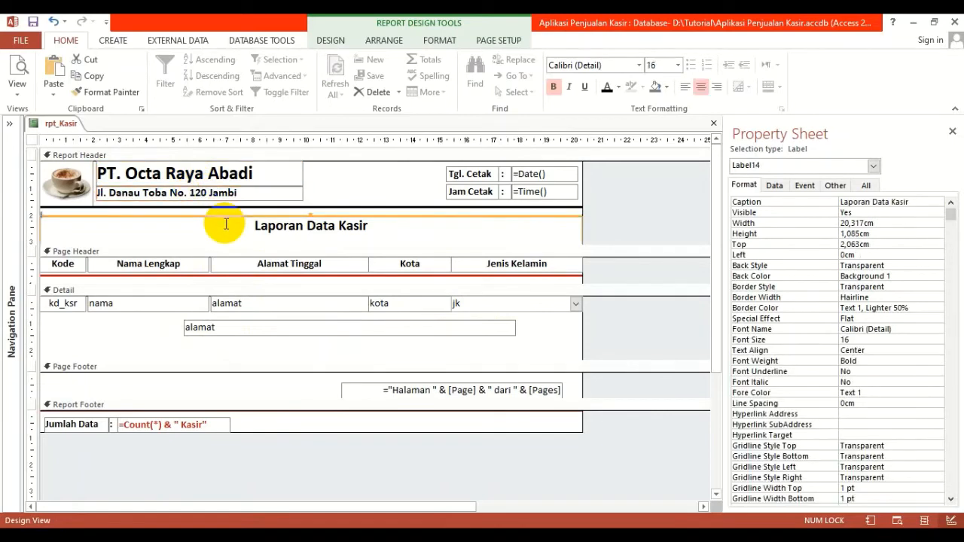
pyautogui.click(196, 265)
pyautogui.click(86, 424)
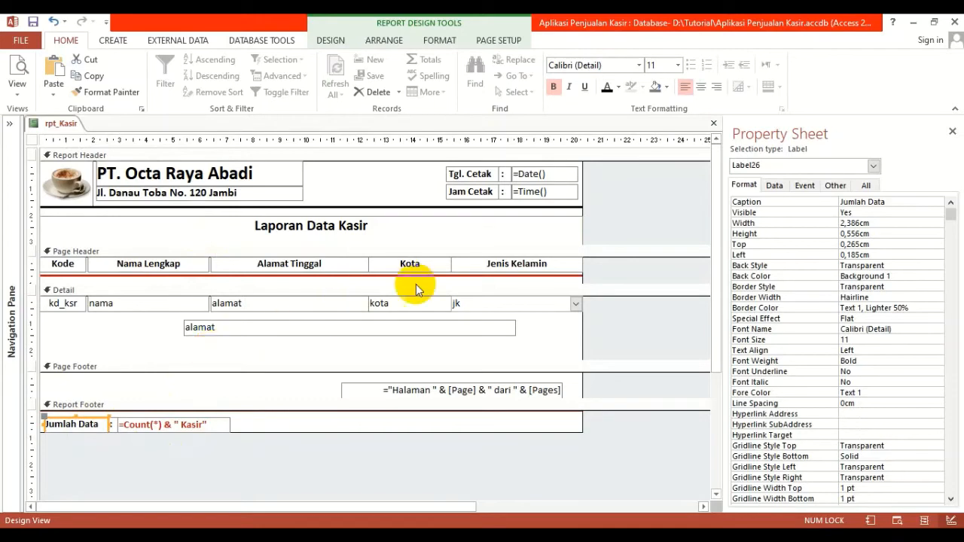
pyautogui.click(388, 305)
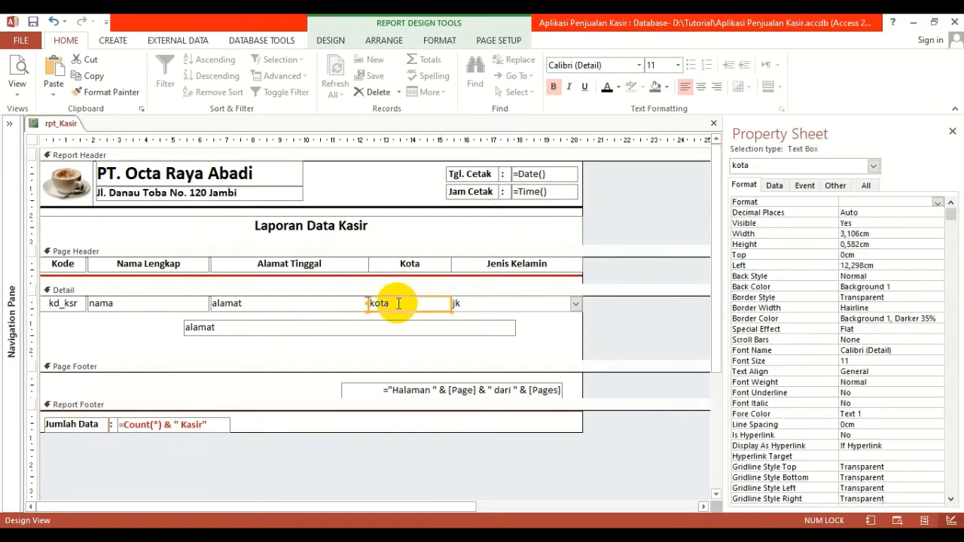
# Compare the control types of the nama field, the record count, the print date and the page number boxes
pyautogui.click(154, 304)
pyautogui.click(217, 424)
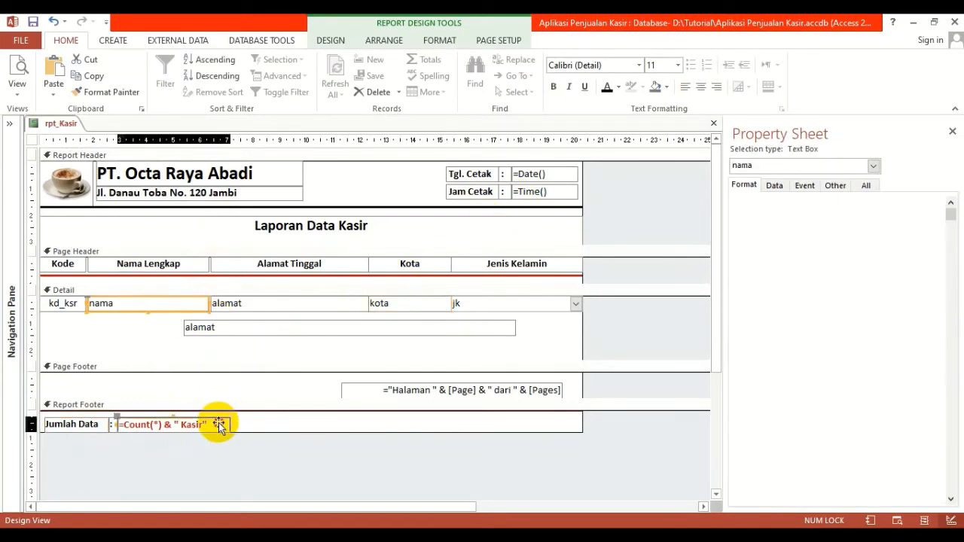
pyautogui.click(544, 172)
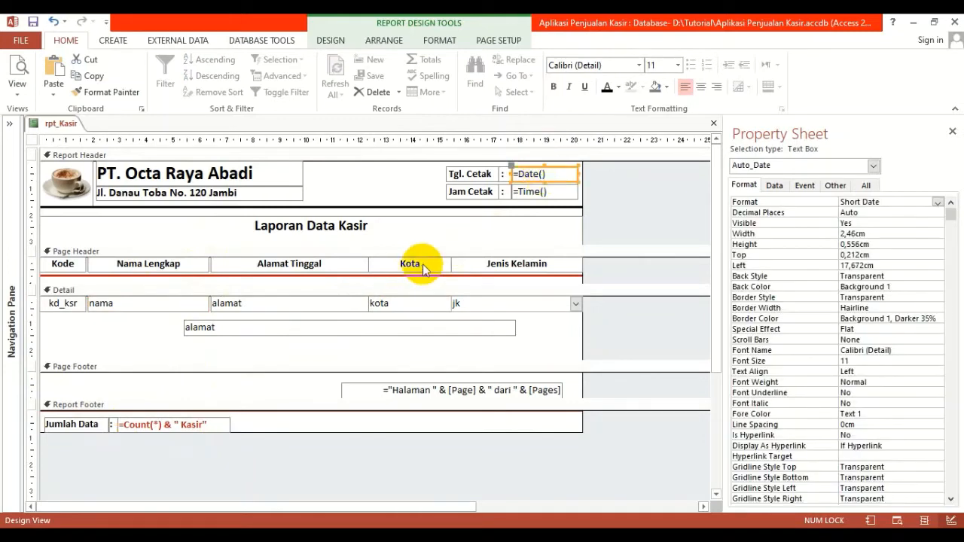
pyautogui.click(387, 391)
pyautogui.click(287, 327)
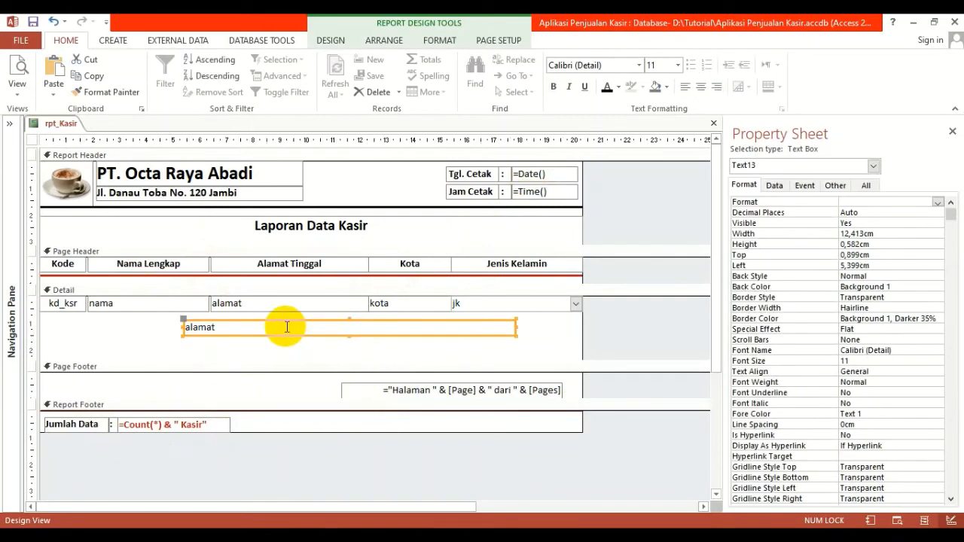
pyautogui.moveTo(286, 327); pyautogui.dragTo(141, 327)
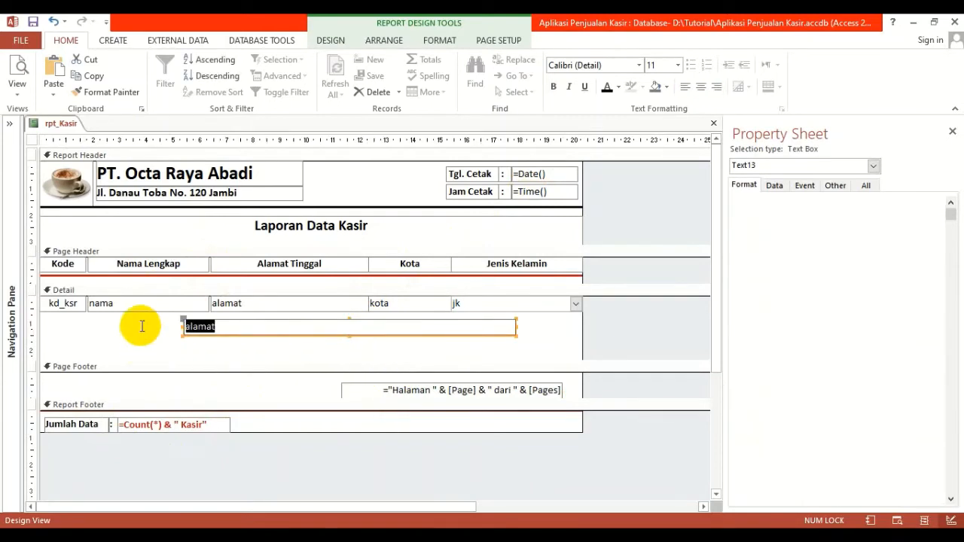
pyautogui.write('=')
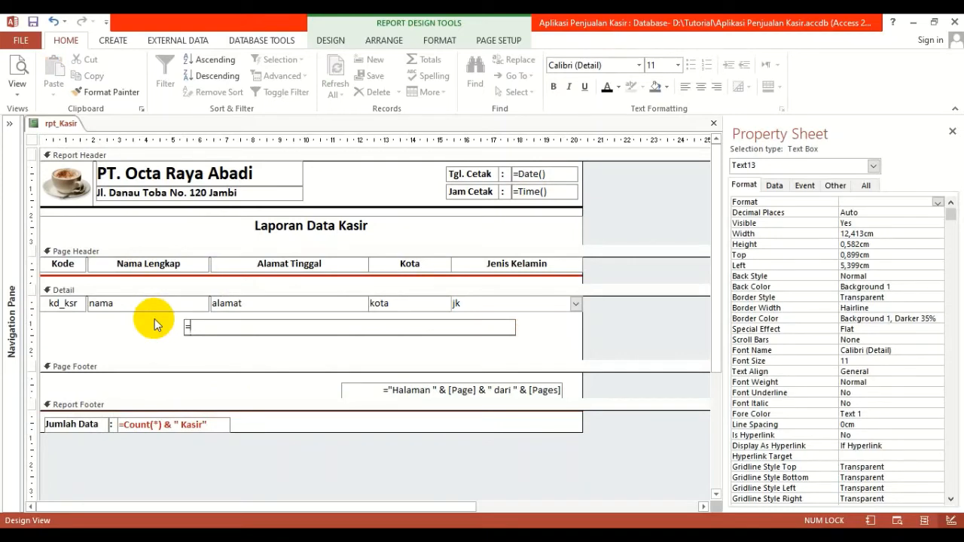
pyautogui.click(135, 335)
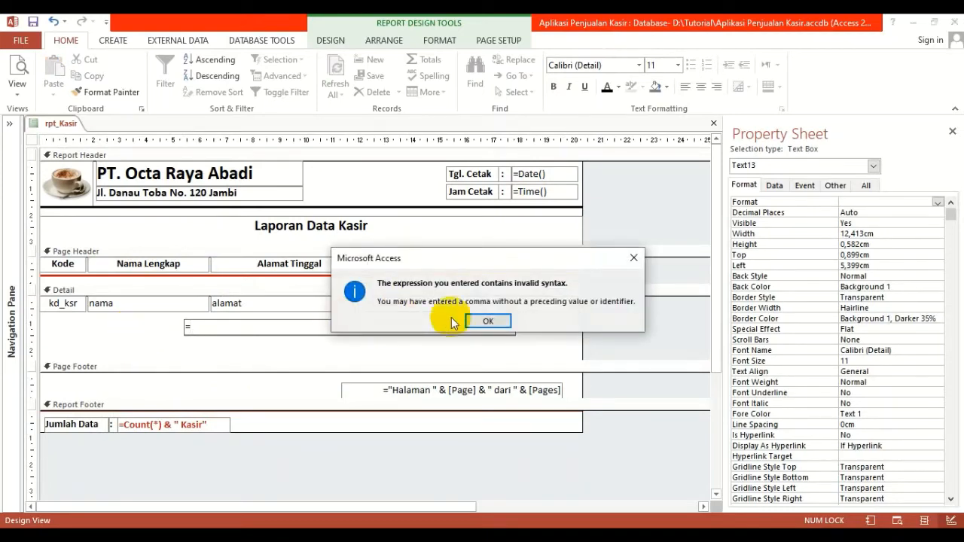
pyautogui.click(486, 321)
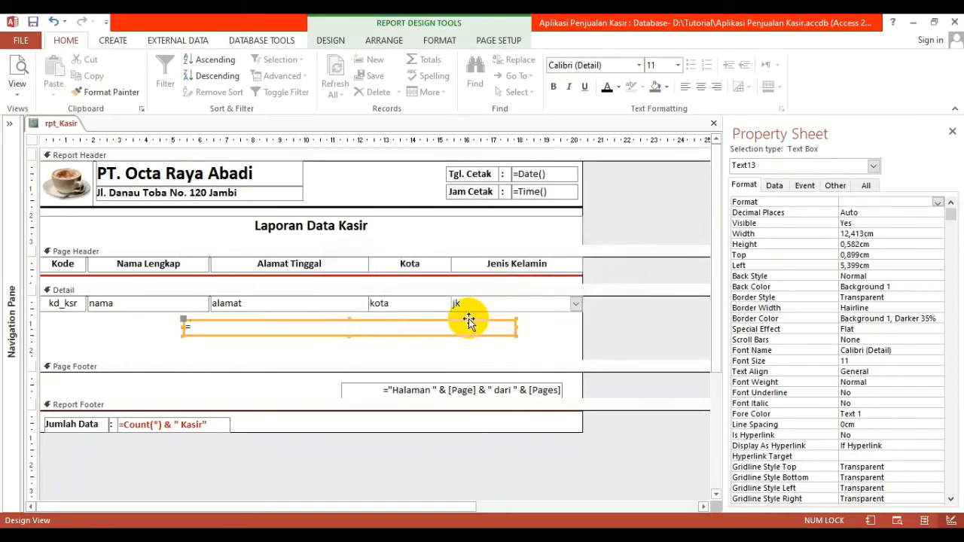
pyautogui.press('Escape')
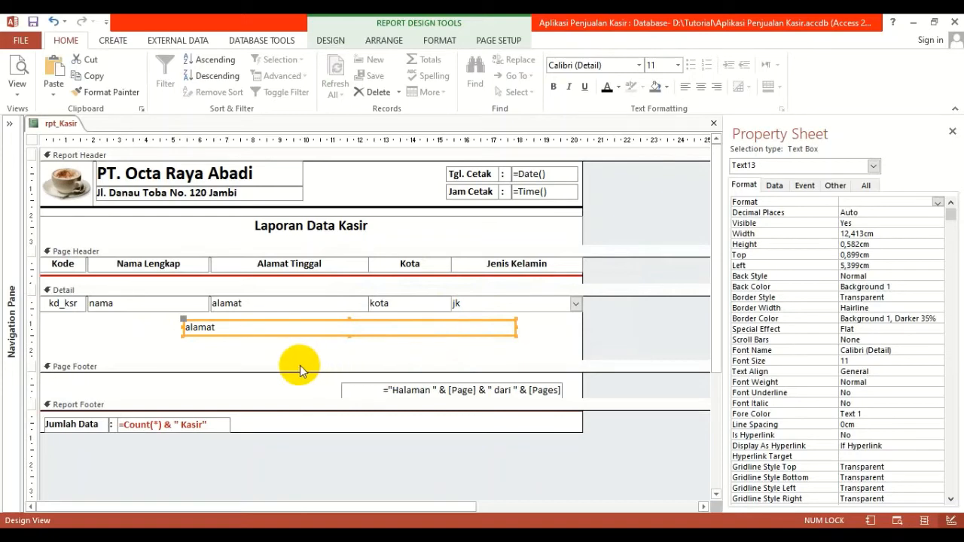
pyautogui.doubleClick(236, 325)
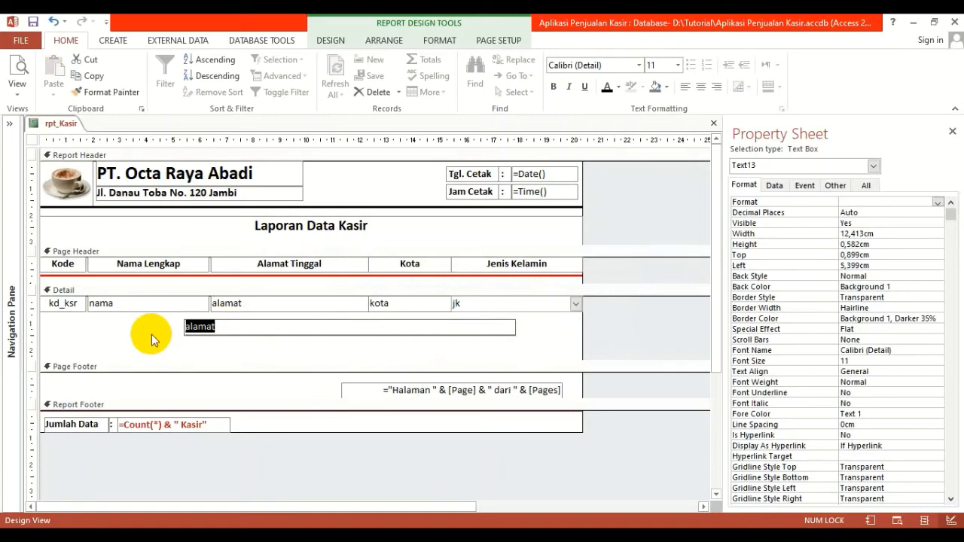
pyautogui.click(555, 351)
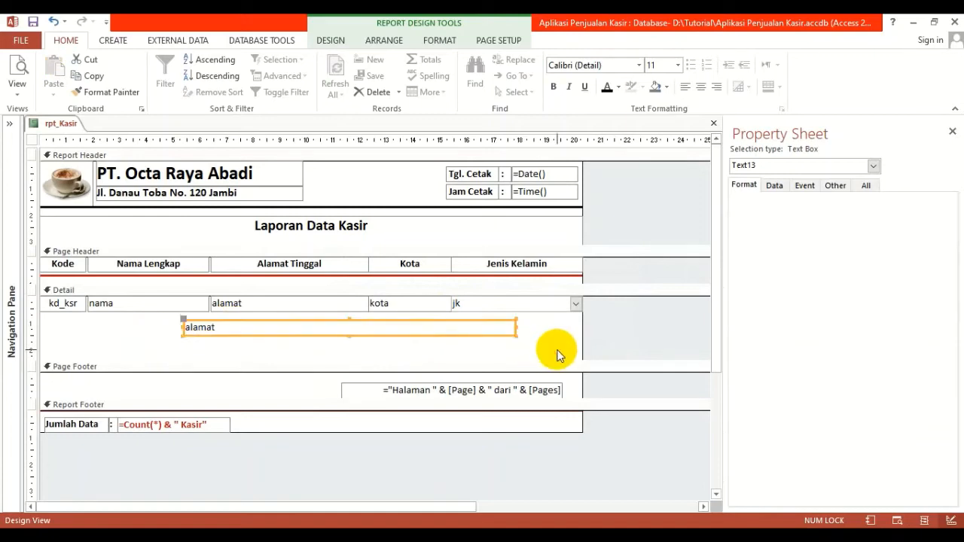
# Open the Control Source of the copied alamat text box in the Zoom editor and enlarge the editor's font
pyautogui.click(500, 329)
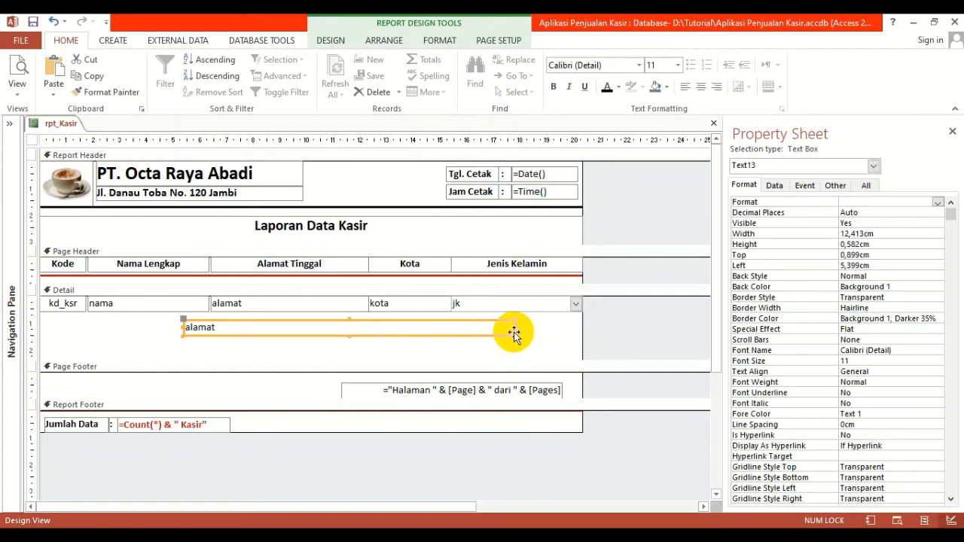
pyautogui.click(773, 185)
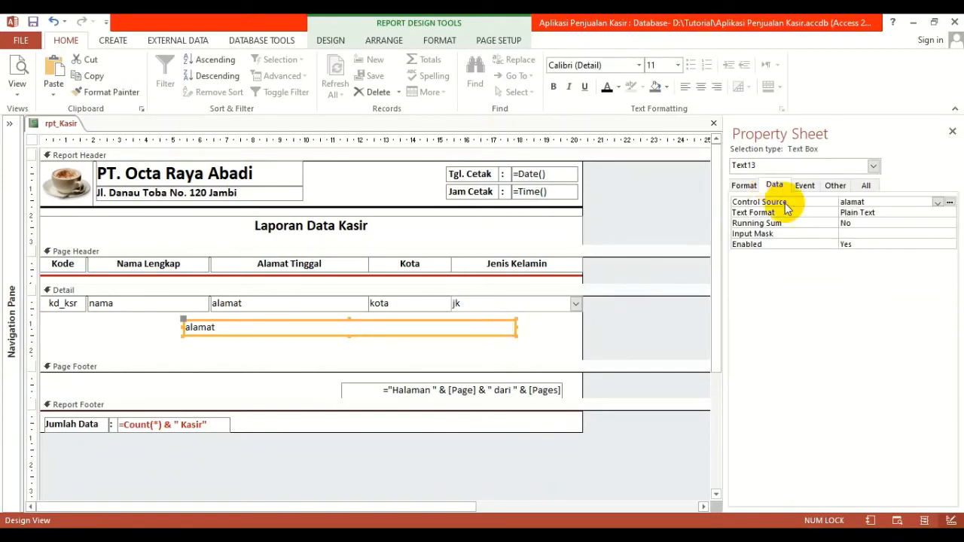
pyautogui.click(855, 202)
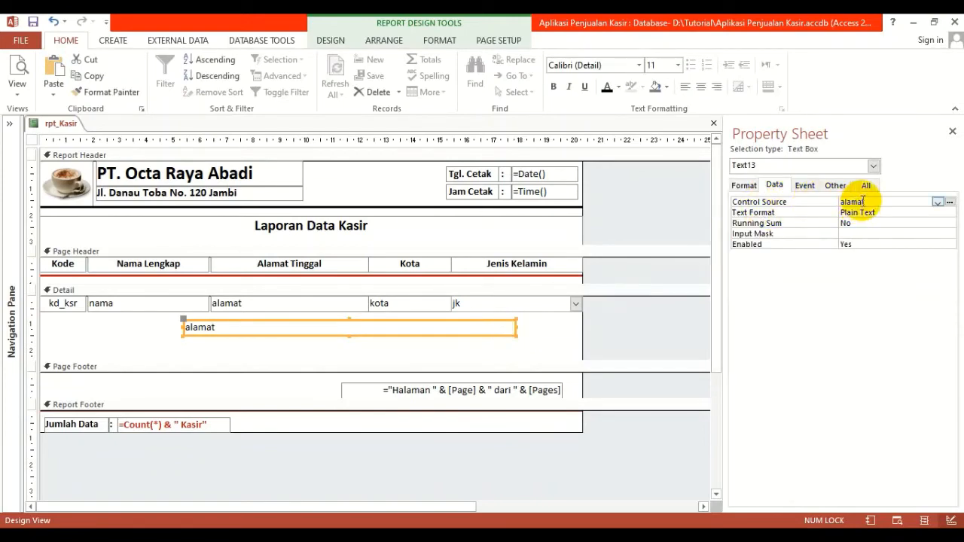
pyautogui.rightClick(864, 204)
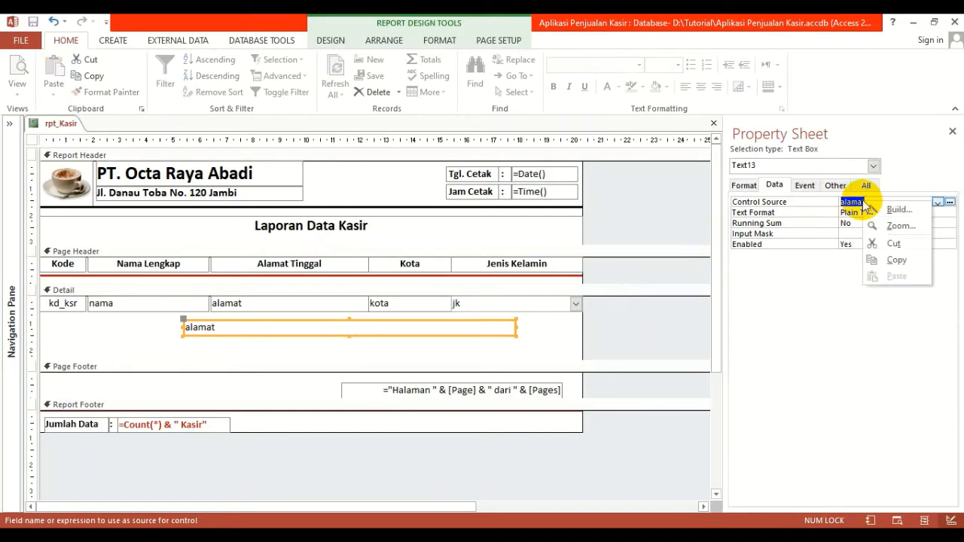
pyautogui.click(896, 226)
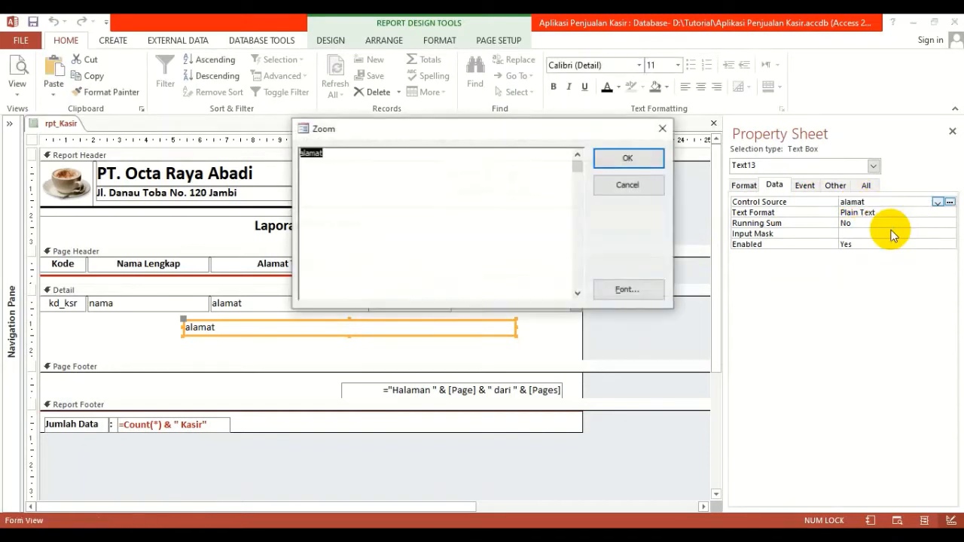
pyautogui.click(611, 296)
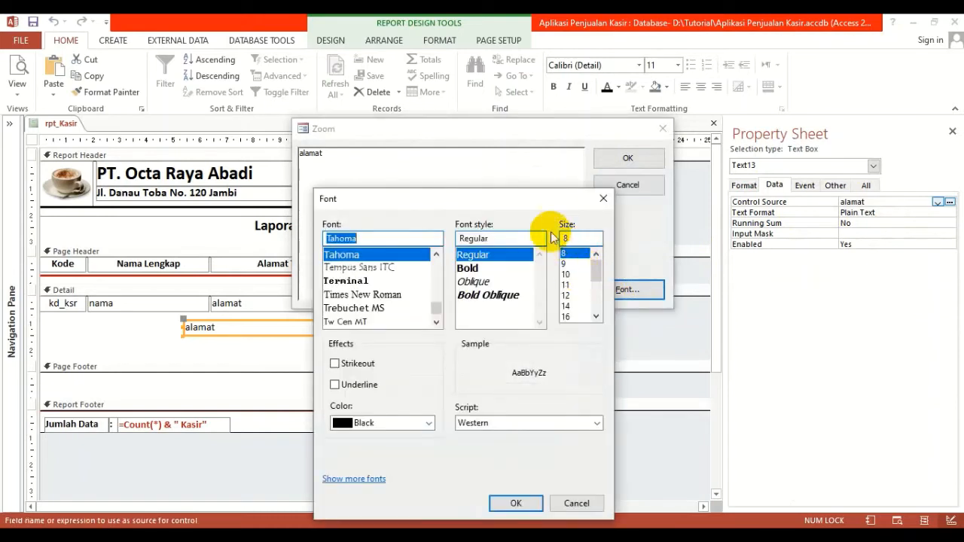
pyautogui.click(565, 274)
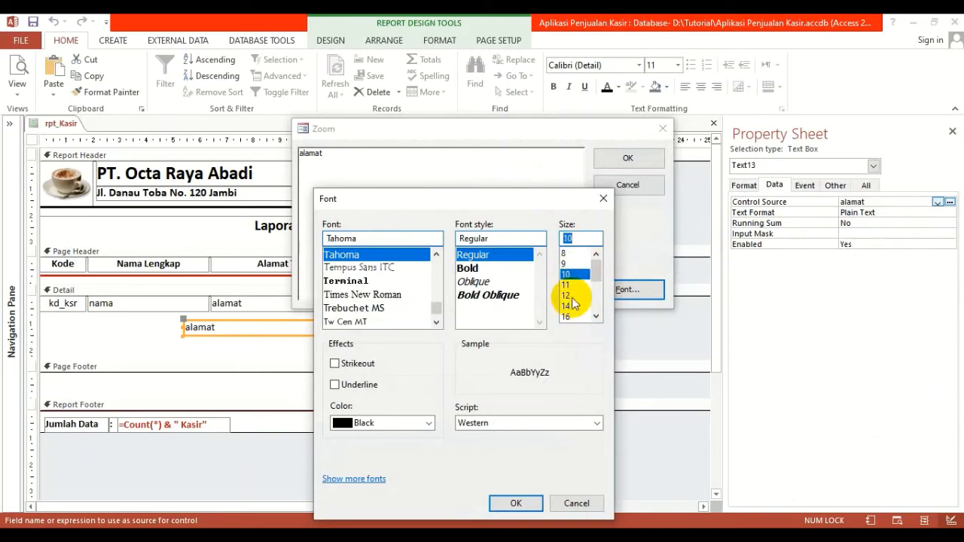
pyautogui.click(516, 503)
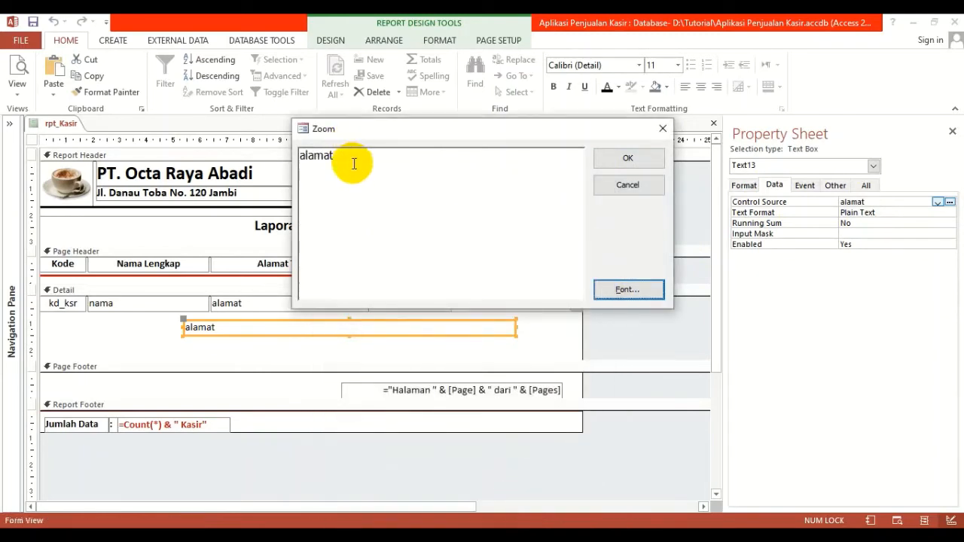
# Replace the Control Source content with the start of an IIf function on the gender field, =iif(jk
pyautogui.moveTo(351, 133); pyautogui.dragTo(214, 197)
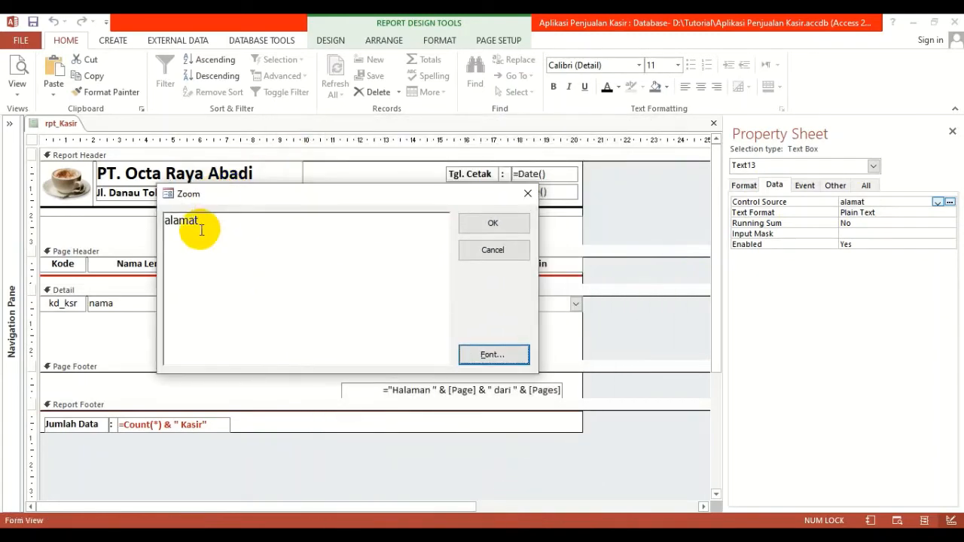
pyautogui.click(216, 219)
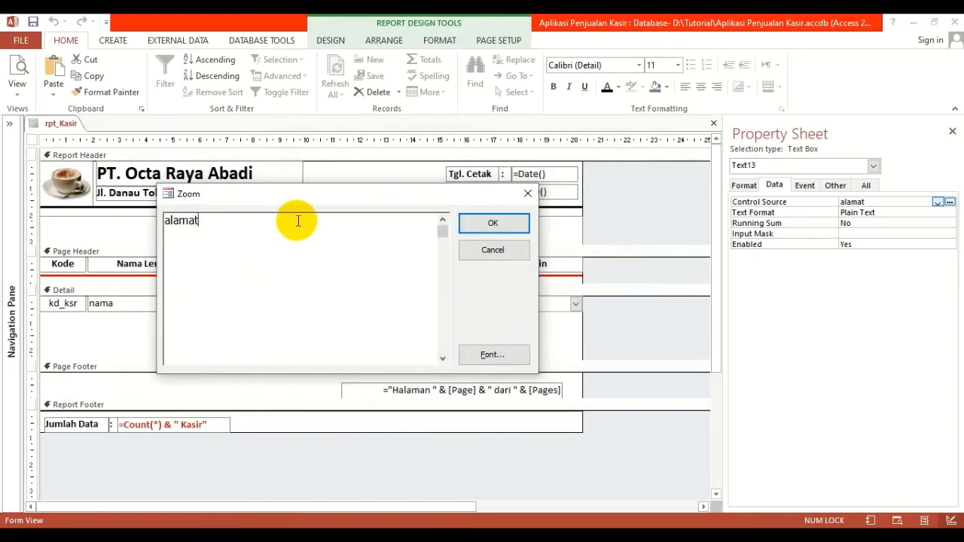
pyautogui.moveTo(297, 219); pyautogui.dragTo(123, 219)
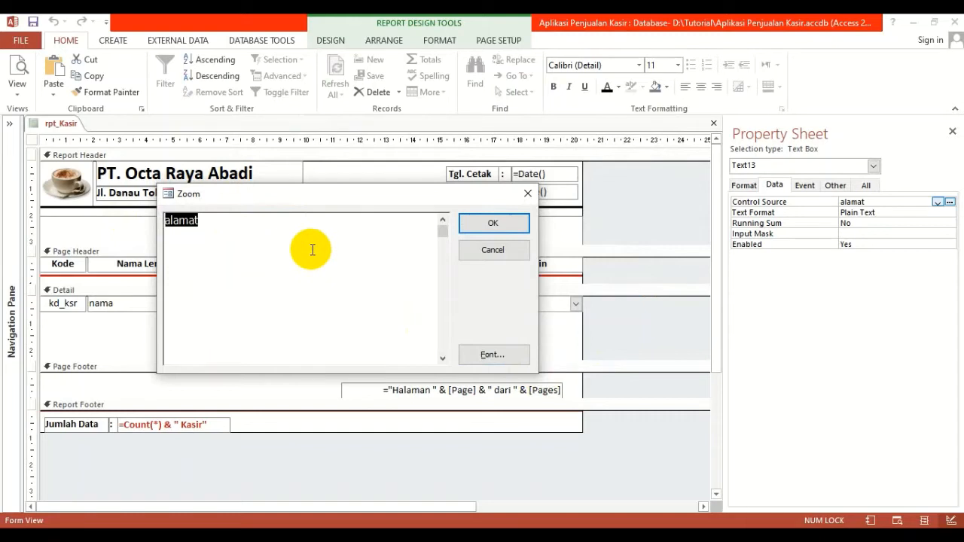
pyautogui.write('=iif(')
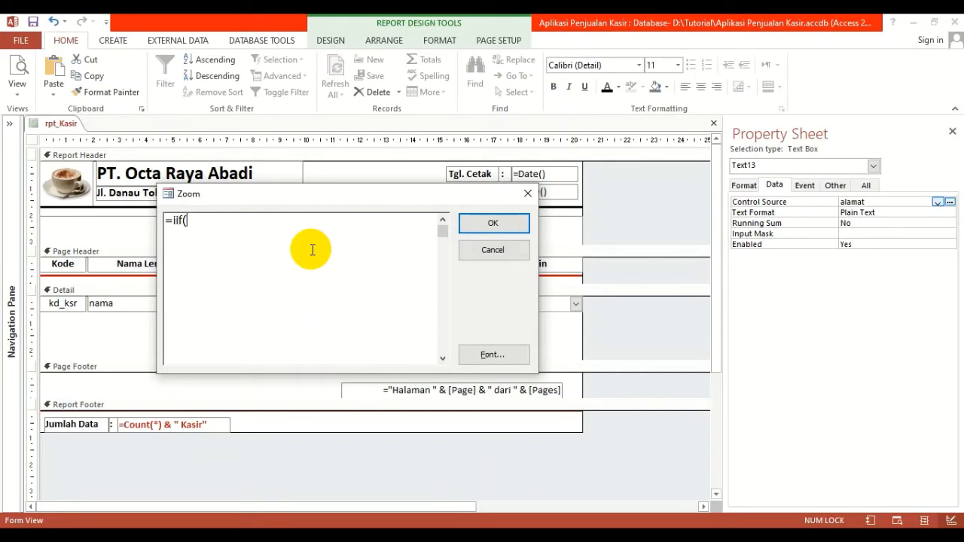
pyautogui.write('jk')
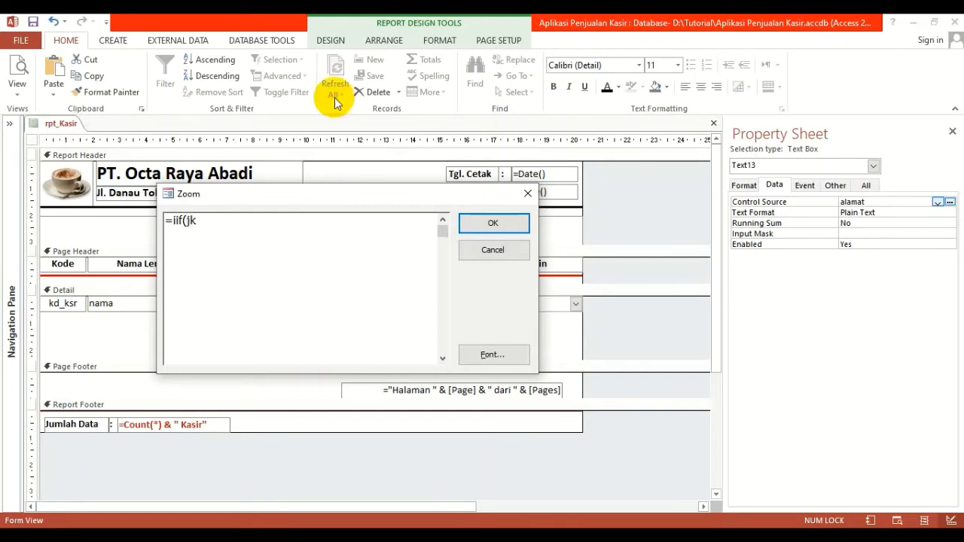
pyautogui.moveTo(286, 191); pyautogui.dragTo(148, 274)
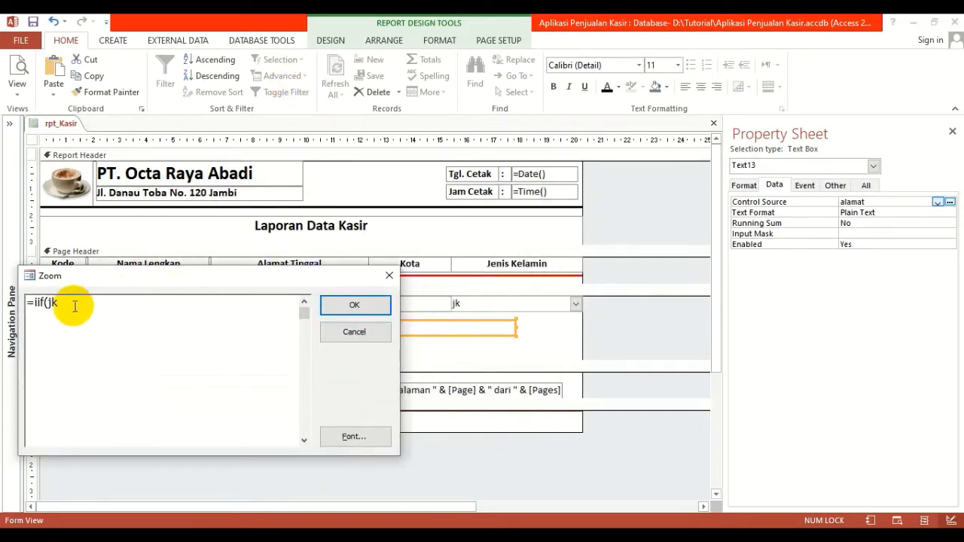
# Try [jk], [jenis kelamin] and jk=1 as the IIf condition and remove them again
pyautogui.press('BackSpace')
pyautogui.press('BackSpace')
pyautogui.write('[jk]')
pyautogui.press('Left')
pyautogui.press('BackSpace')
pyautogui.press('BackSpace')
pyautogui.write('[jenis kelamin')
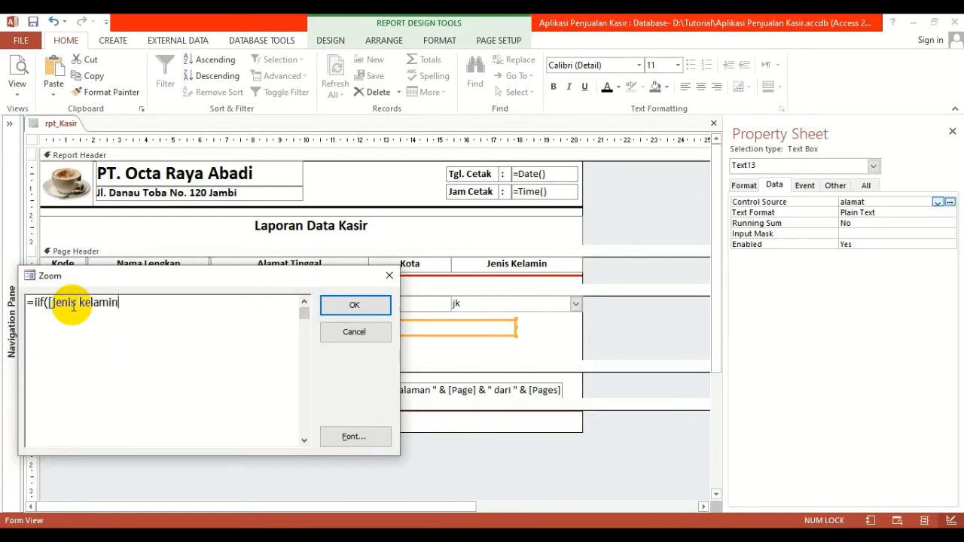
pyautogui.write(']')
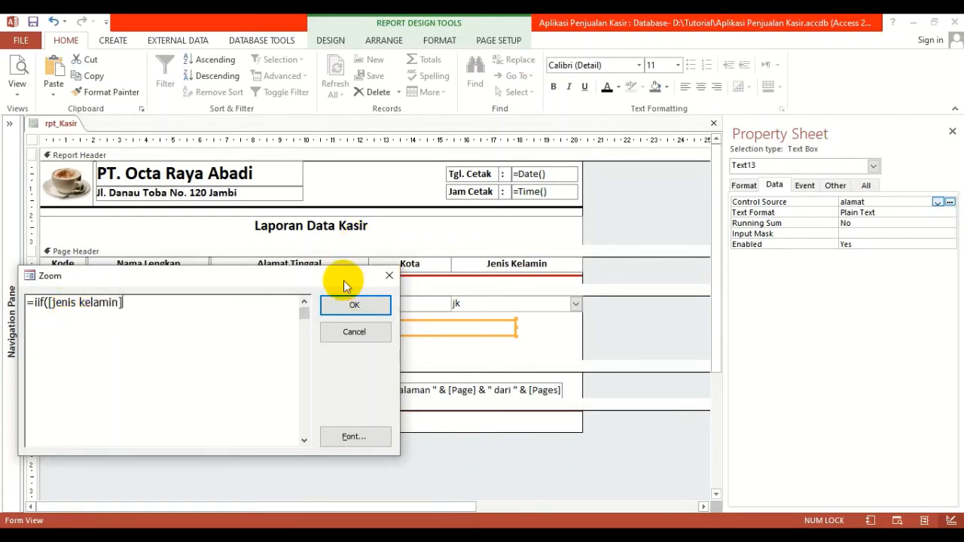
pyautogui.press('BackSpace')
pyautogui.press('BackSpace')
pyautogui.press('BackSpace')
pyautogui.press('BackSpace')
pyautogui.press('BackSpace')
pyautogui.press('BackSpace')
pyautogui.press('BackSpace')
pyautogui.press('BackSpace')
pyautogui.press('BackSpace')
pyautogui.press('BackSpace')
pyautogui.press('BackSpace')
pyautogui.press('BackSpace')
pyautogui.press('BackSpace')
pyautogui.press('BackSpace')
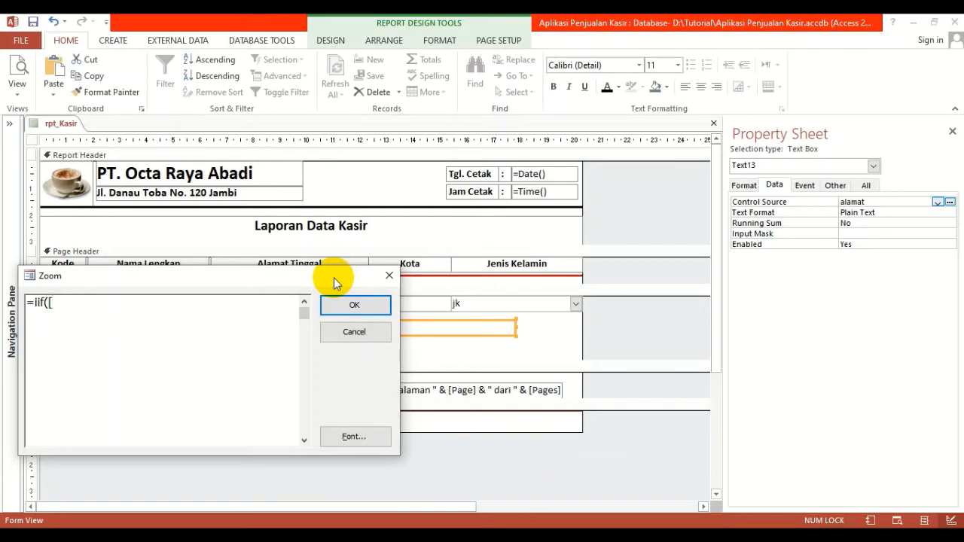
pyautogui.press('BackSpace')
pyautogui.write('jk')
pyautogui.write('=1')
pyautogui.press('BackSpace')
pyautogui.press('BackSpace')
pyautogui.press('BackSpace')
pyautogui.press('BackSpace')
pyautogui.press('BackSpace')
# Lay out the IIf function with three question-mark placeholders separated by semicolons, =iif(?;?;?)
pyautogui.write('(?')
pyautogui.write(';')
pyautogui.write('?;?')
pyautogui.write(')')
pyautogui.press('Left')
pyautogui.press('Left')
pyautogui.press('Left')
pyautogui.press('Left')
pyautogui.press('Left')
pyautogui.press('Left')
pyautogui.hotkey('shift', 'Right')
pyautogui.press('Right')
pyautogui.press('Right')
pyautogui.hotkey('shift', 'Right')
pyautogui.press('Right')
pyautogui.press('Right')
# Replace the first IIf placeholder with the condition jk=1 and the second with "Laki-laki"
pyautogui.press('Left')
pyautogui.press('Left')
pyautogui.press('Left')
pyautogui.hotkey('shift', 'Right')
pyautogui.write('jk=1')
pyautogui.press('Right')
pyautogui.hotkey('shift', 'Right')
pyautogui.write('"Laki-laki"')
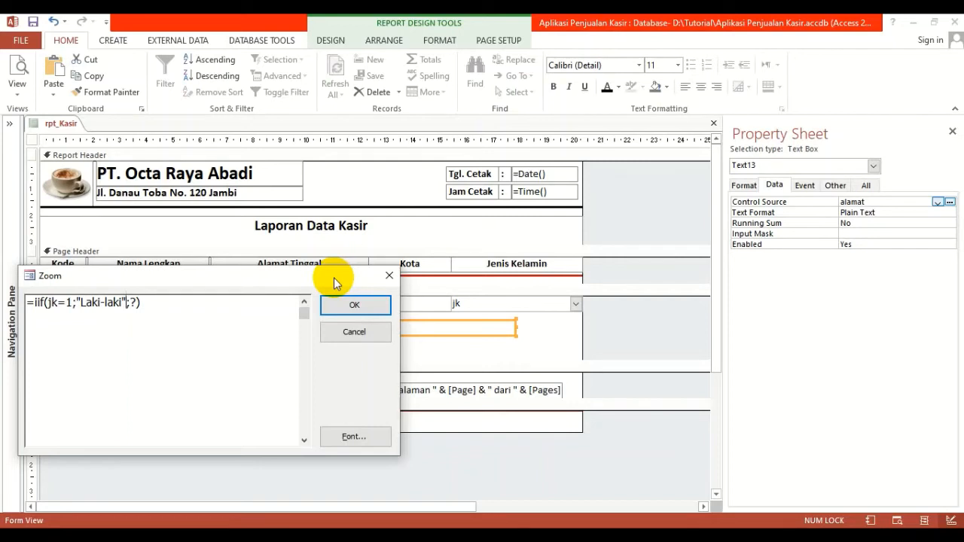
pyautogui.hotkey('shift', 'Right')
pyautogui.press('Left')
pyautogui.press('Left')
pyautogui.press('Left')
pyautogui.press('Left')
pyautogui.press('Left')
pyautogui.press('Left')
pyautogui.press('Left')
pyautogui.press('Left')
pyautogui.press('Left')
pyautogui.press('Left')
pyautogui.press('Left')
pyautogui.press('Left')
pyautogui.press('Left')
pyautogui.hotkey('shift', 'Right')
pyautogui.hotkey('shift', 'Right')
pyautogui.hotkey('shift', 'Right')
pyautogui.hotkey('shift', 'Right')
pyautogui.hotkey('shift', 'Right')
pyautogui.hotkey('shift', 'Right')
pyautogui.hotkey('shift', 'Right')
pyautogui.hotkey('shift', 'Right')
pyautogui.hotkey('shift', 'Right')
pyautogui.hotkey('shift', 'Right')
pyautogui.hotkey('shift', 'Right')
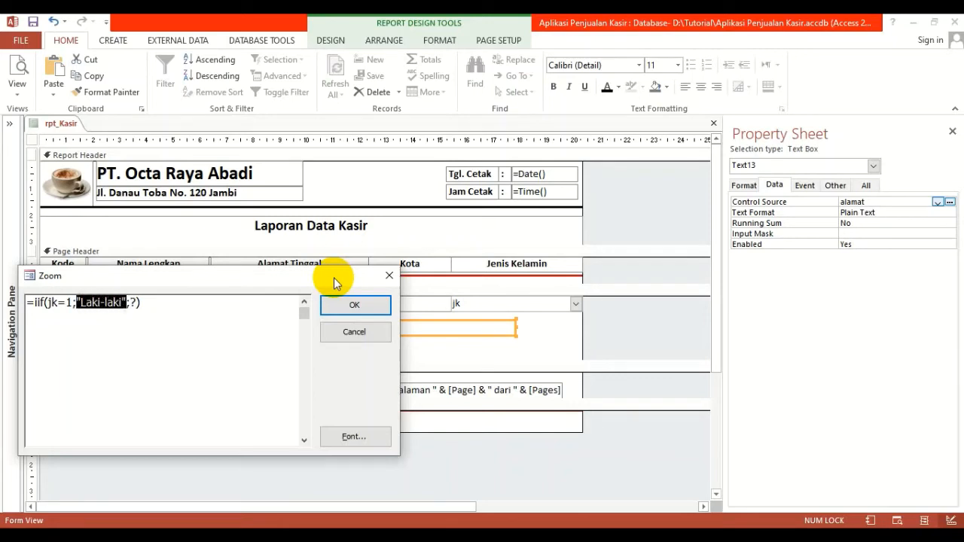
# Replace the last IIf placeholder with "Perempuan" as the value for when the condition is false
pyautogui.press('Right')
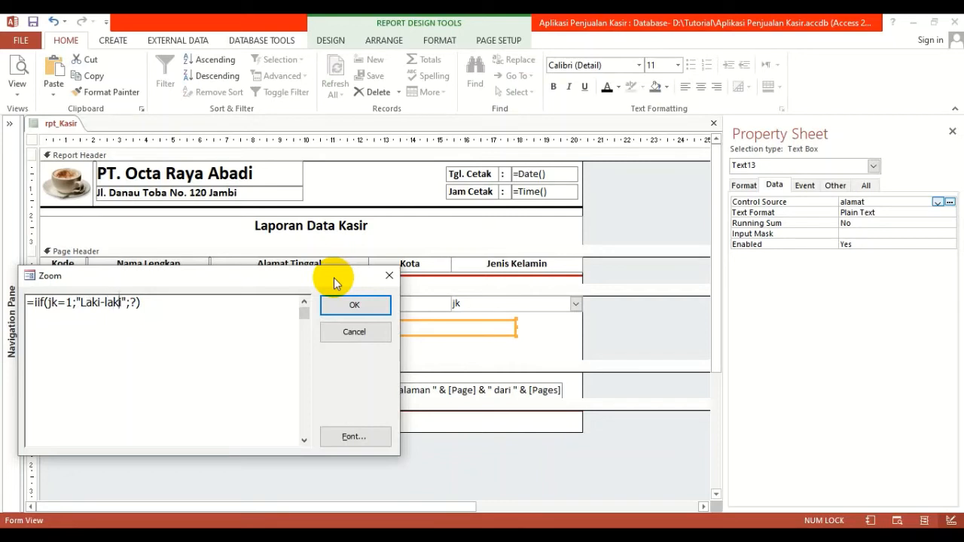
pyautogui.hotkey('shift', 'Right')
pyautogui.write('"')
pyautogui.write('Perempuan"')
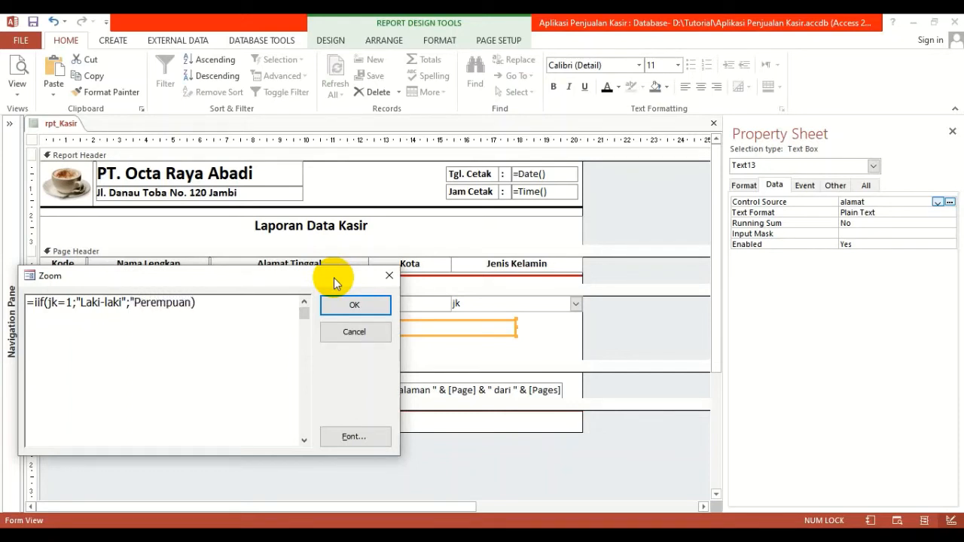
pyautogui.write('"')
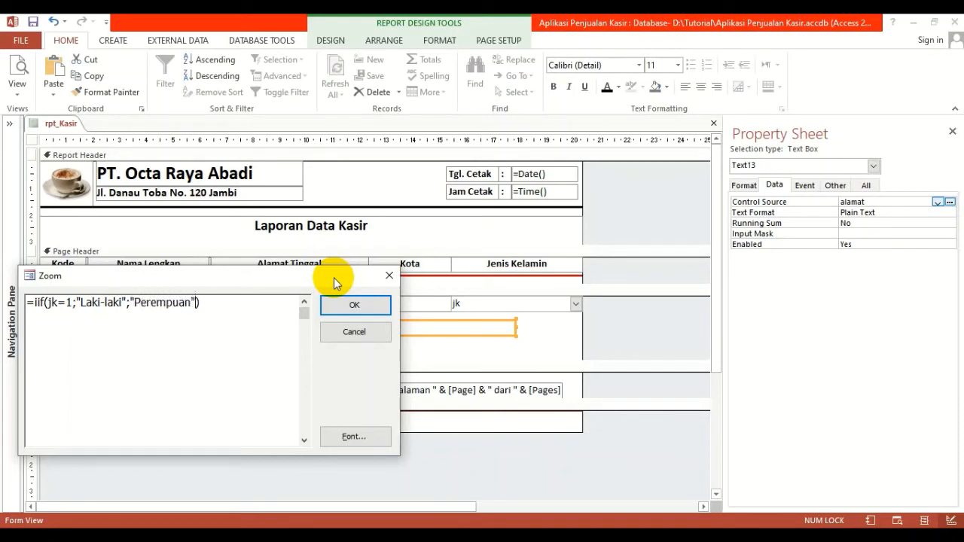
# Set the Zoom editor's font size to 14 and move its window toward the middle of the report
pyautogui.click(369, 439)
pyautogui.click(299, 265)
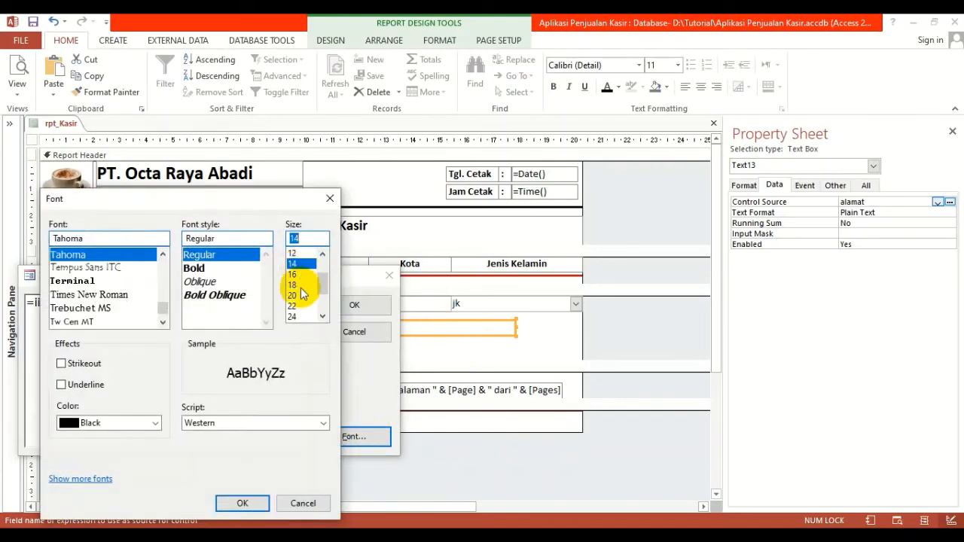
pyautogui.click(255, 500)
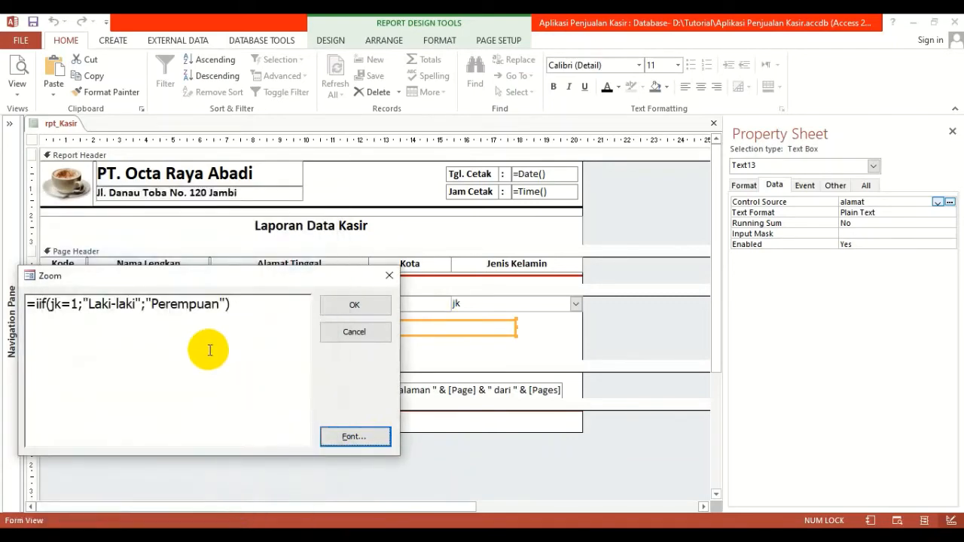
pyautogui.moveTo(248, 275); pyautogui.dragTo(337, 251)
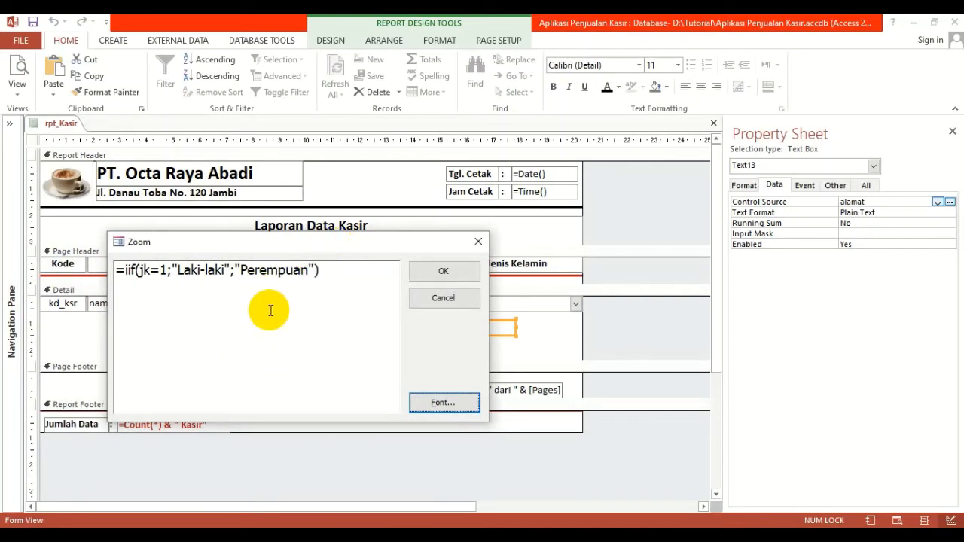
# Apply the IIf expression as the text box's control source and preview the report
pyautogui.click(443, 274)
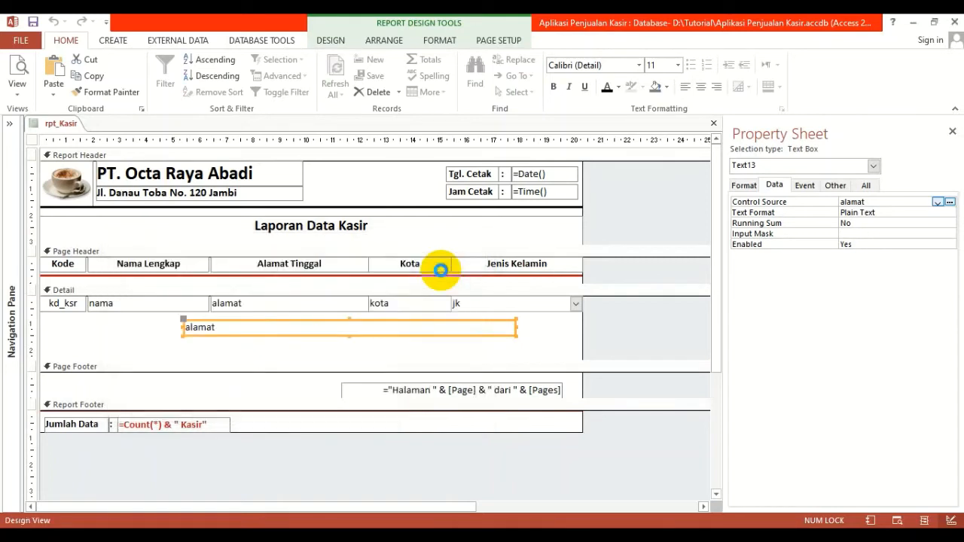
pyautogui.click(305, 355)
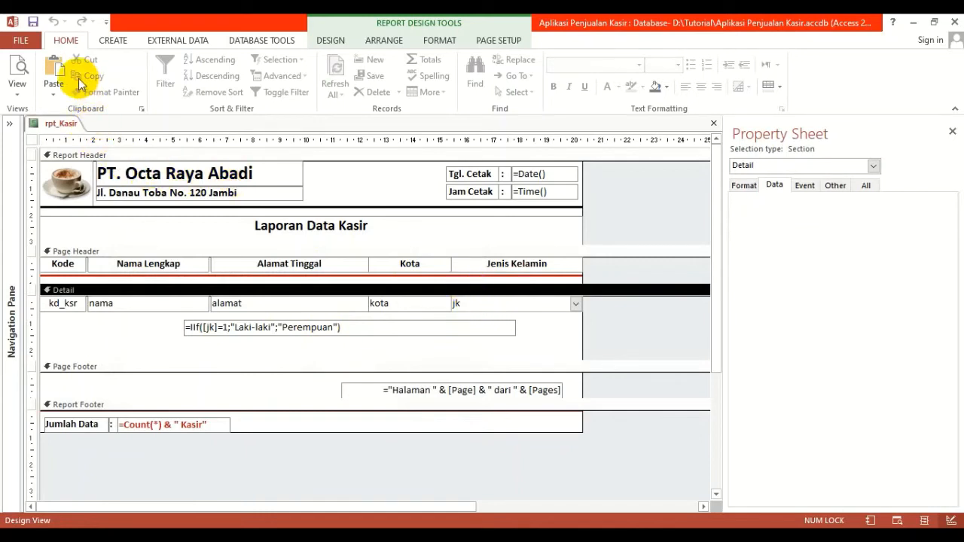
pyautogui.click(16, 71)
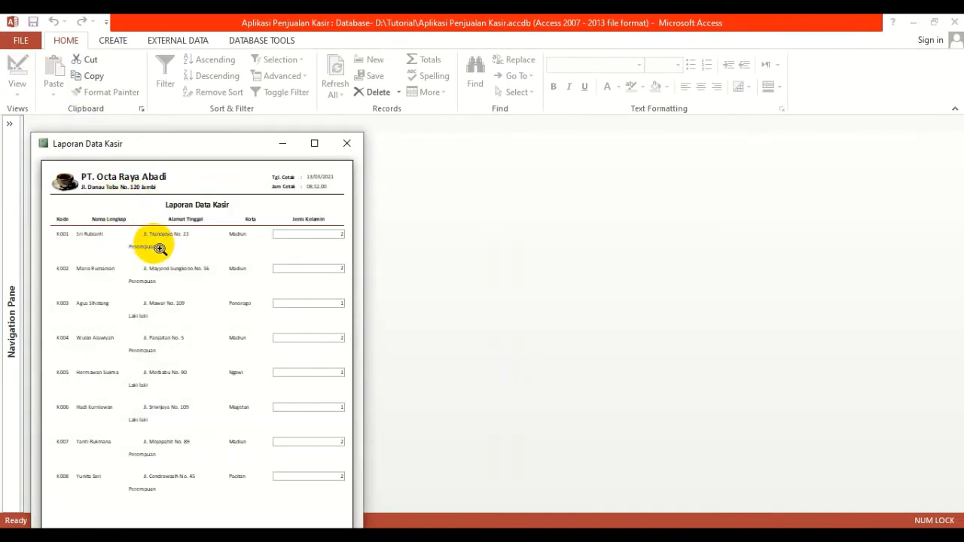
# Return the report to design view and delete the jk combo box from the Detail section
pyautogui.rightClick(228, 232)
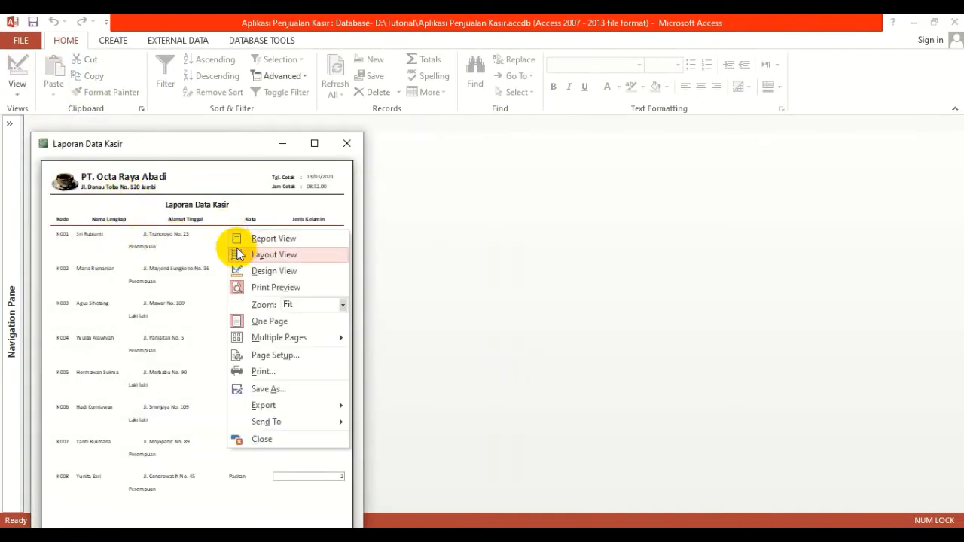
pyautogui.click(262, 270)
pyautogui.click(483, 301)
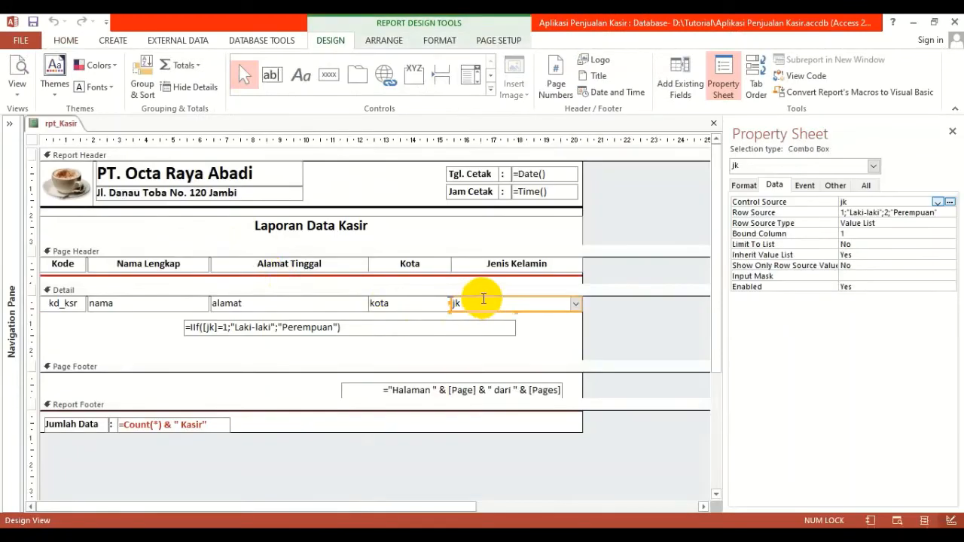
pyautogui.press('Delete')
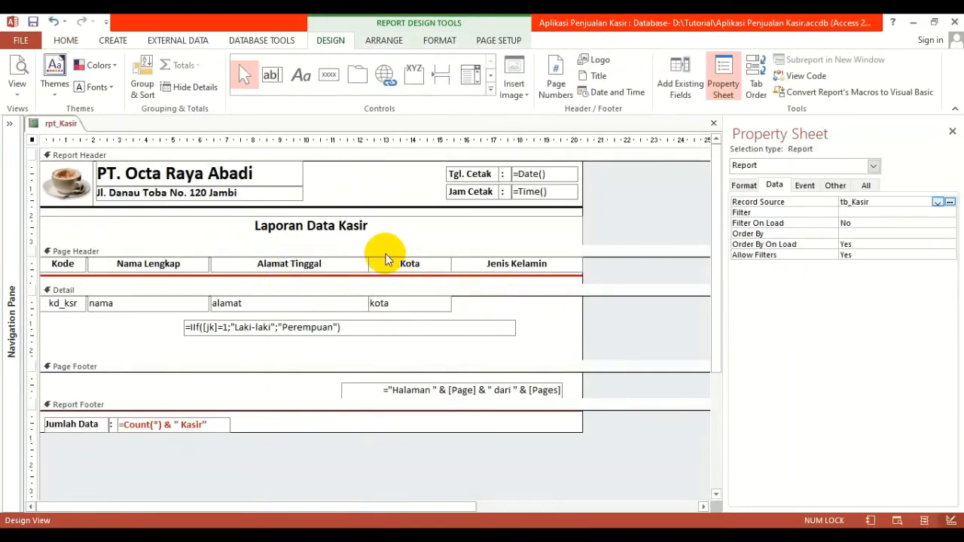
# Narrow the IIf text box and move it into the Detail row beneath the Jenis Kelamin heading
pyautogui.click(468, 329)
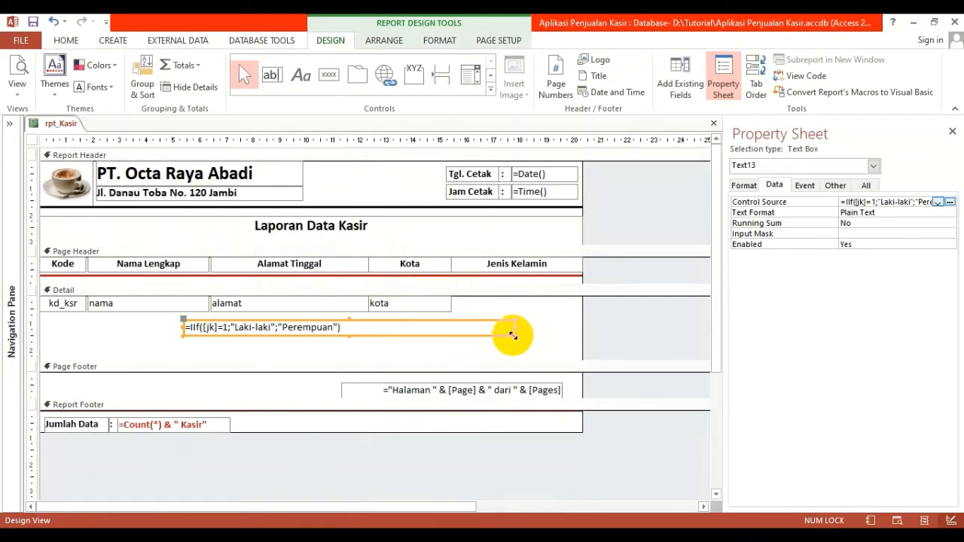
pyautogui.moveTo(515, 327)
pyautogui.mouseDown()
pyautogui.moveTo(254, 348)
pyautogui.moveTo(514, 309)
pyautogui.mouseUp()
pyautogui.click(162, 352)
# Left-align the IIf text box with the Jenis Kelamin heading and match their widths to the widest
pyautogui.keyDown('shift'); pyautogui.click(506, 266); pyautogui.keyUp('shift')
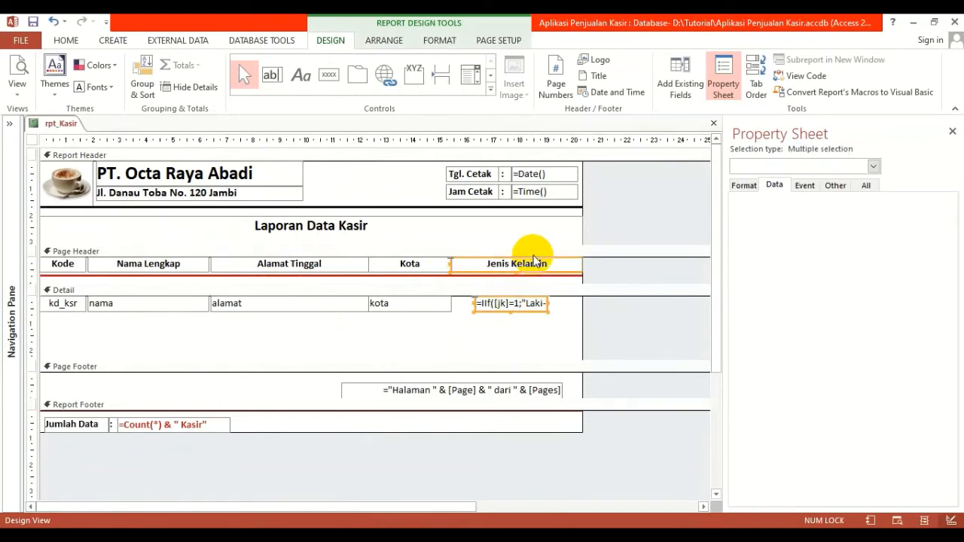
pyautogui.click(386, 40)
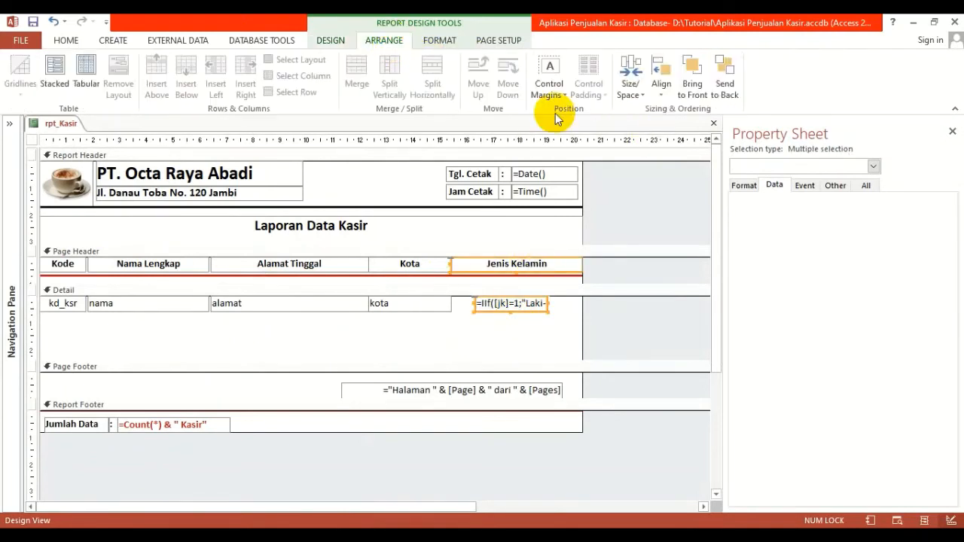
pyautogui.click(661, 85)
pyautogui.click(685, 126)
pyautogui.click(629, 94)
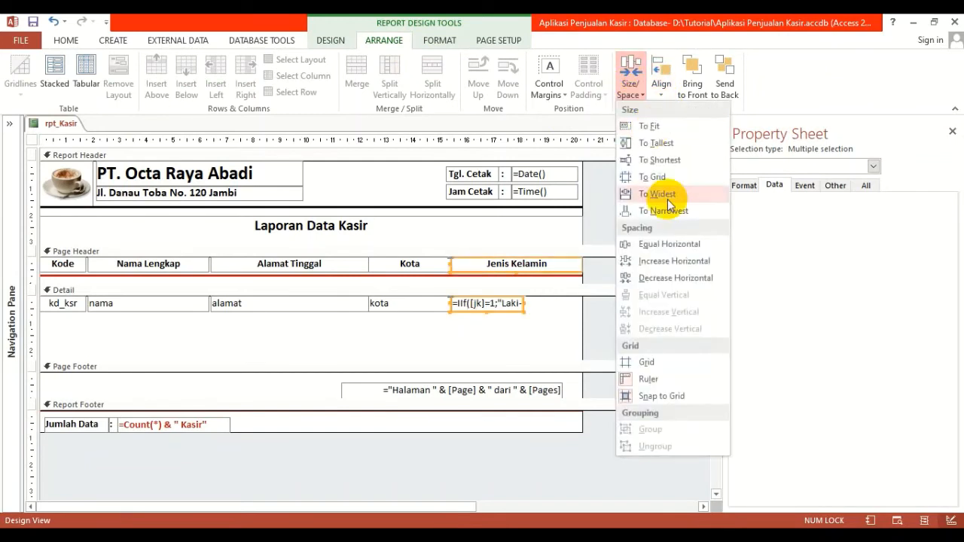
pyautogui.click(668, 199)
pyautogui.click(548, 339)
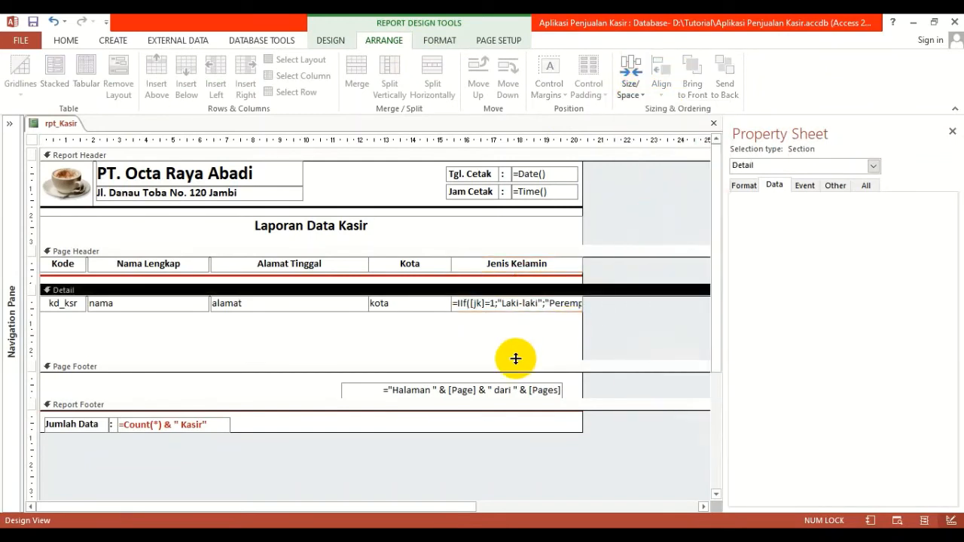
pyautogui.click(512, 303)
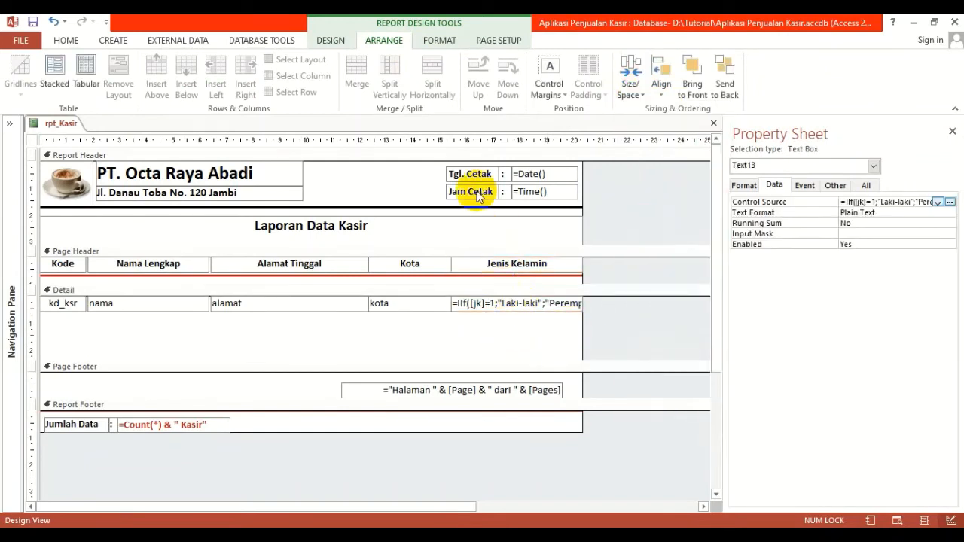
pyautogui.click(477, 337)
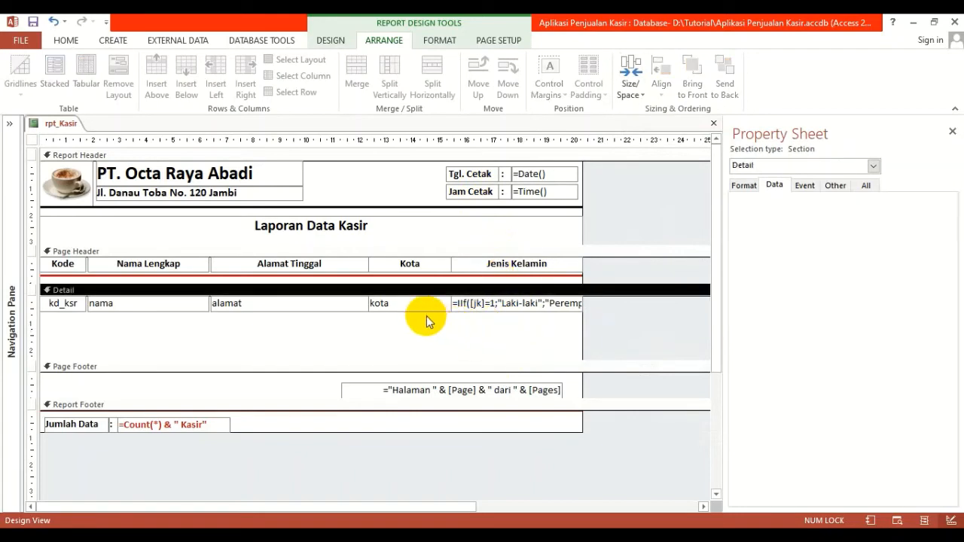
pyautogui.click(486, 304)
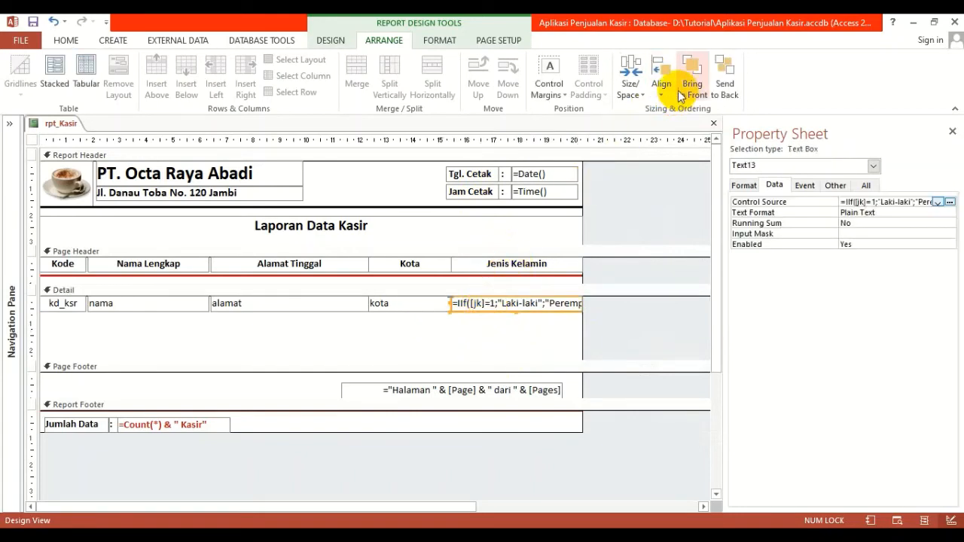
pyautogui.click(63, 41)
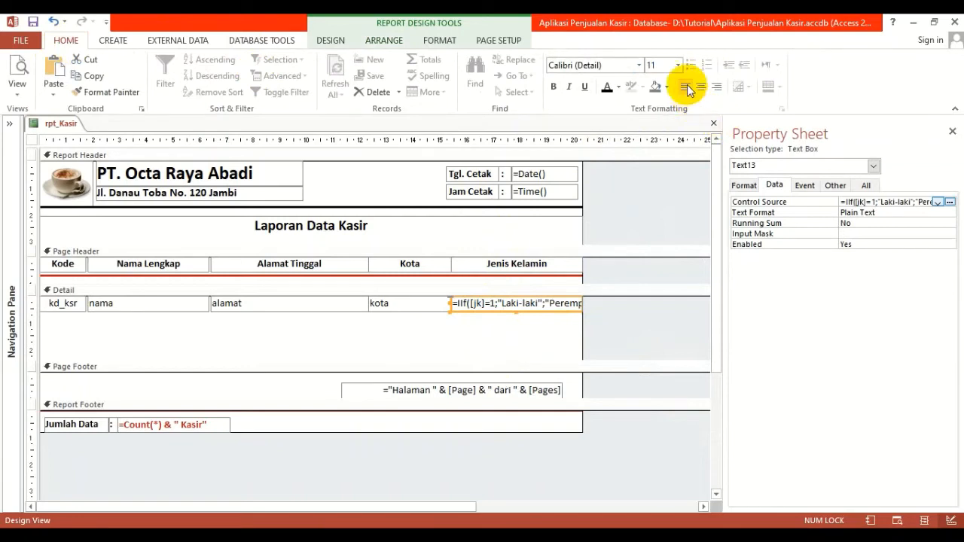
# Shrink the Detail section to the height of its field row, and close rpt_Kasir with its changes saved
pyautogui.click(469, 339)
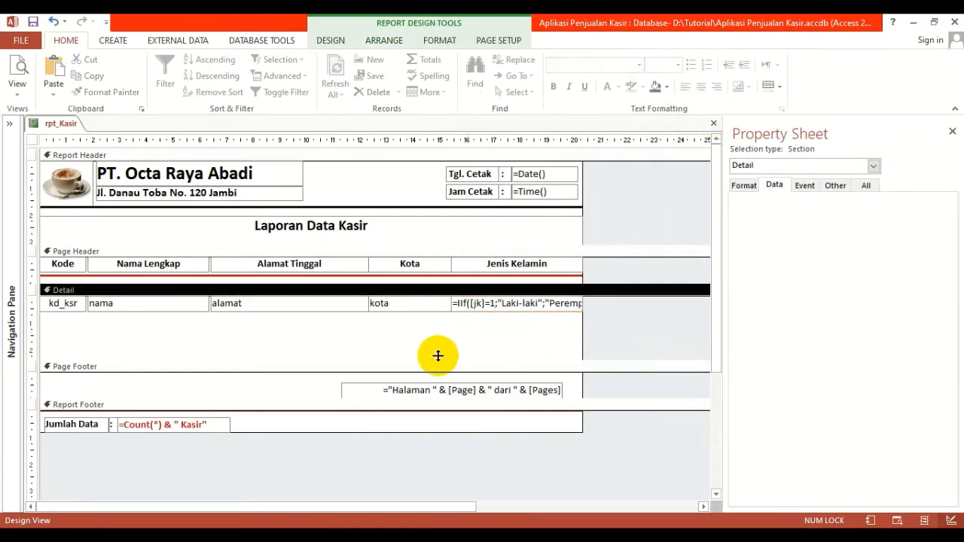
pyautogui.moveTo(438, 355); pyautogui.dragTo(440, 310)
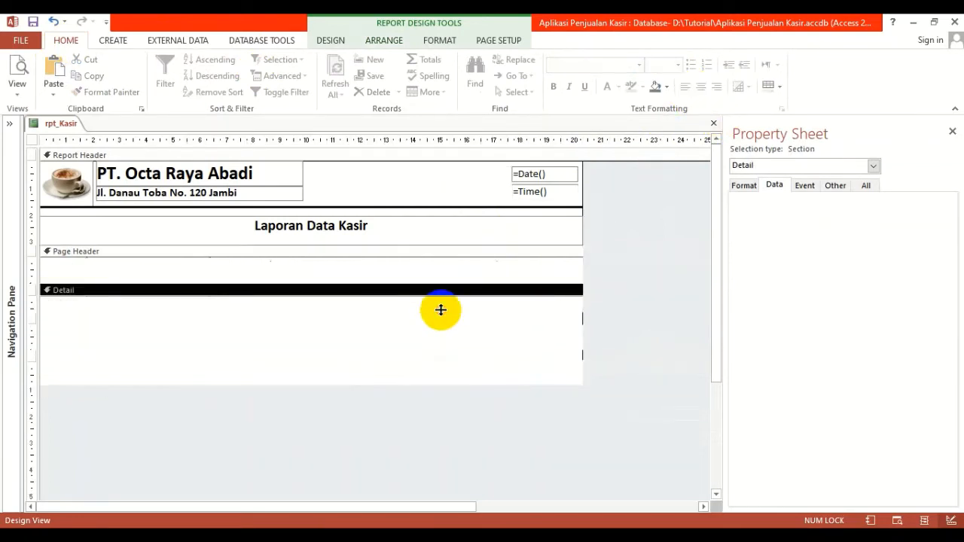
pyautogui.click(713, 123)
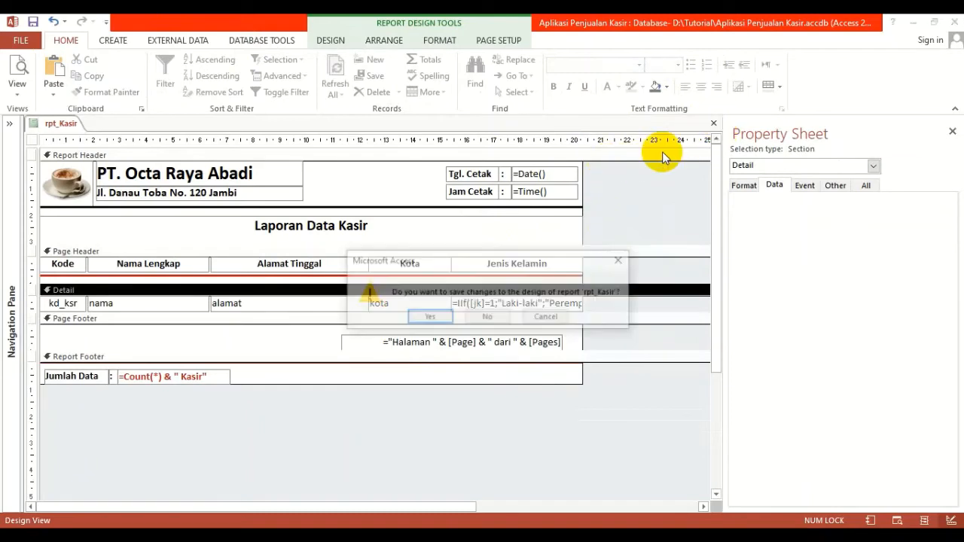
# Reopen rpt_Kasir from the object list, examine the enlarged preview including the Jenis Kelamin column, and close it
pyautogui.click(10, 122)
pyautogui.doubleClick(84, 383)
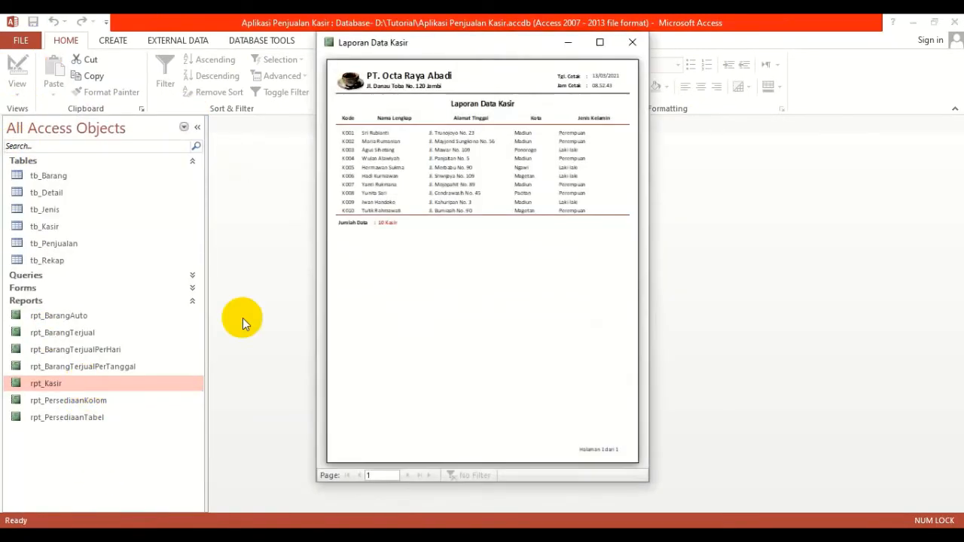
pyautogui.click(599, 41)
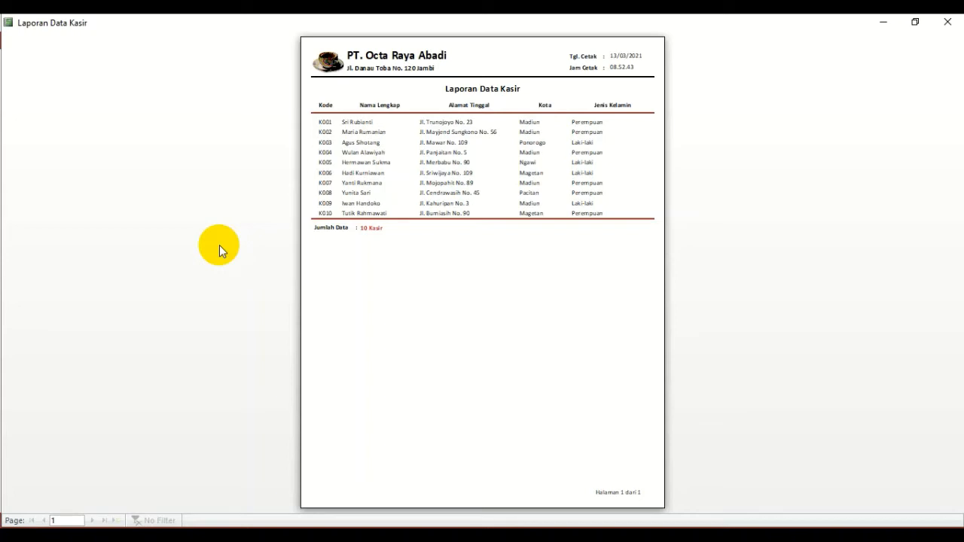
pyautogui.click(488, 128)
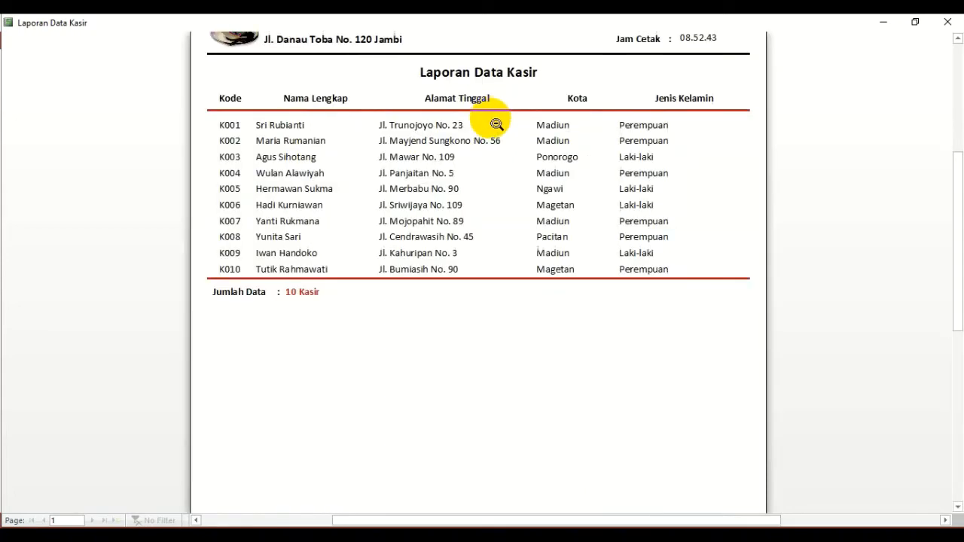
pyautogui.scroll(1, 496, 125)
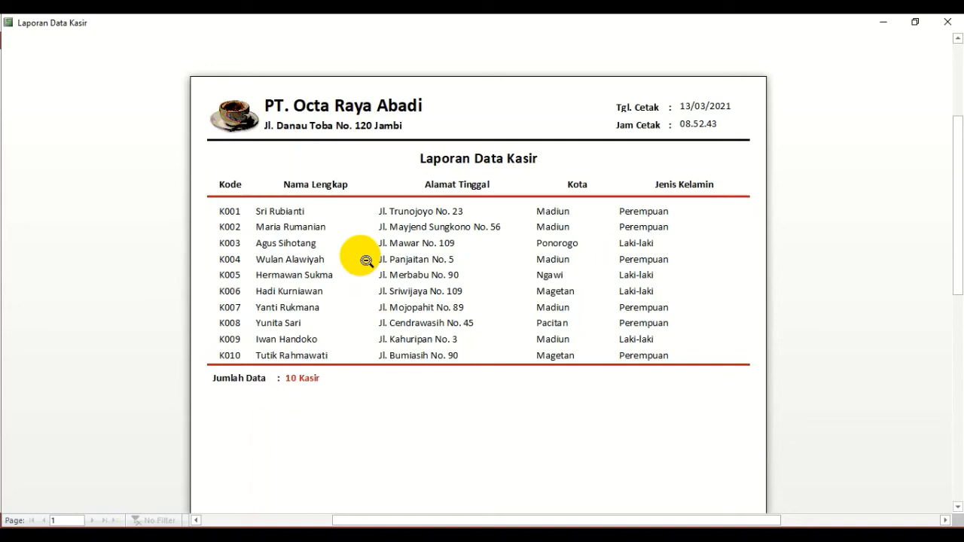
pyautogui.click(948, 22)
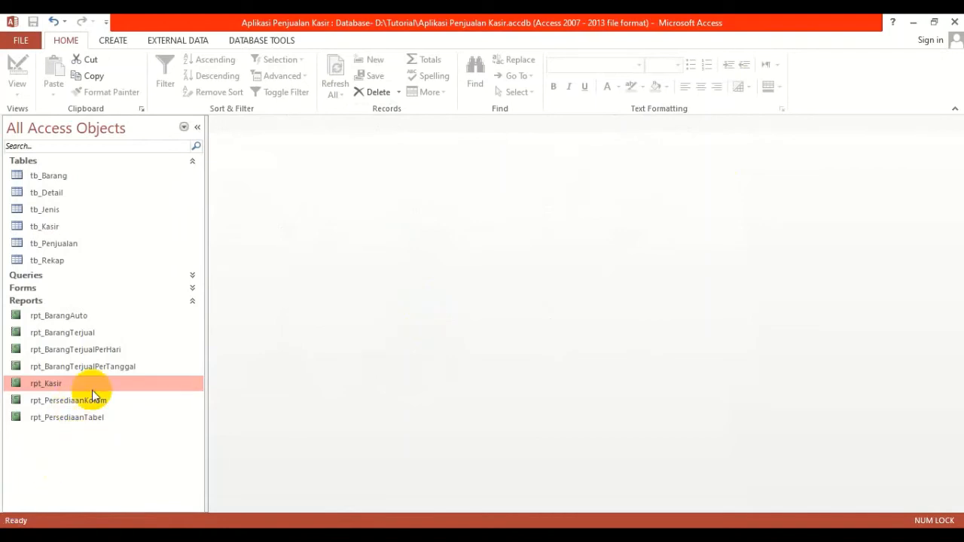
# Start a new wizard-based report on tb_Kasir with the fields kd_ksr, nama, alamat, kota and jk
pyautogui.click(119, 42)
pyautogui.click(534, 62)
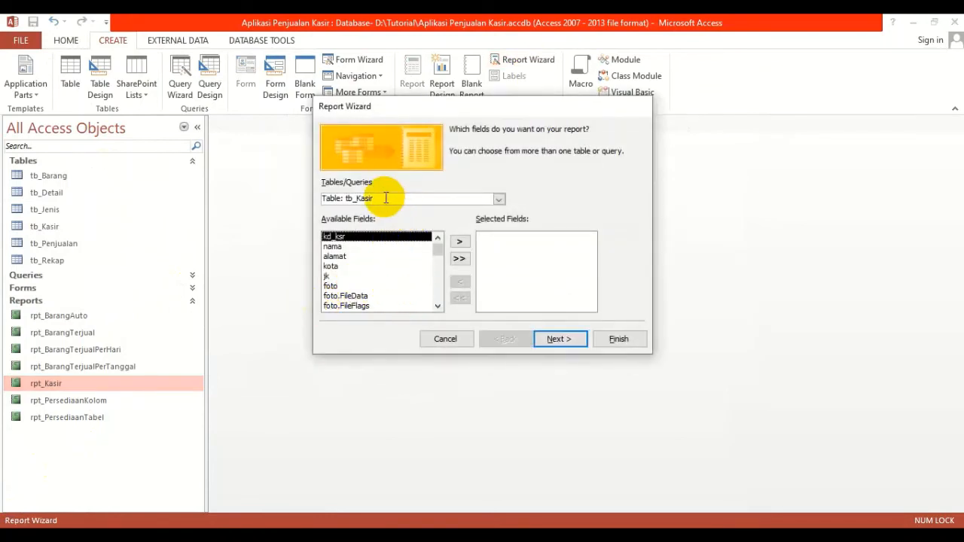
pyautogui.click(460, 243)
pyautogui.click(460, 242)
pyautogui.click(460, 241)
pyautogui.click(460, 242)
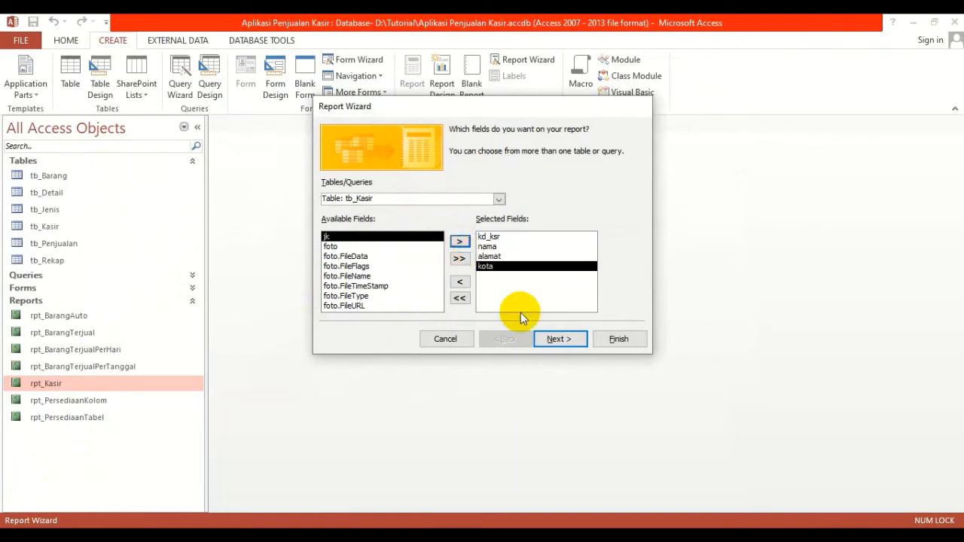
pyautogui.click(459, 242)
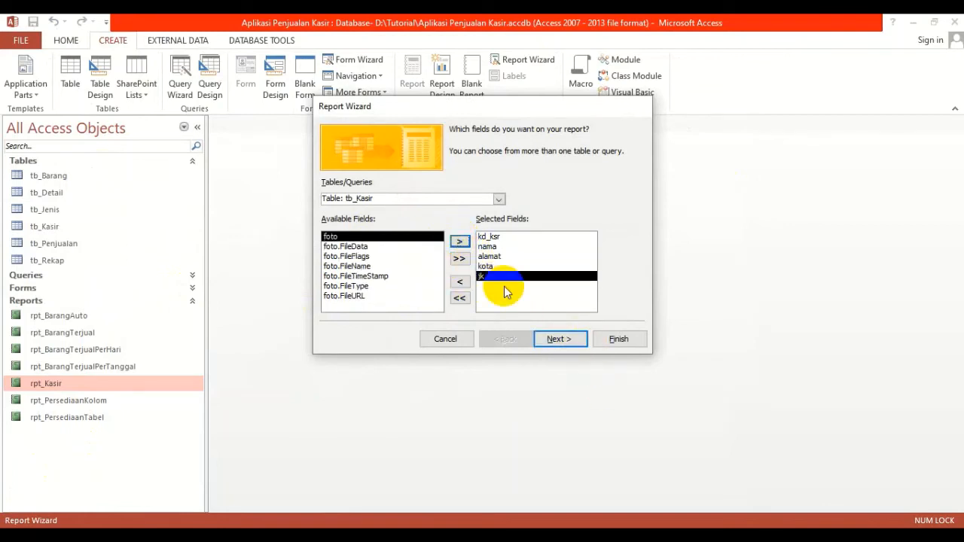
pyautogui.click(559, 339)
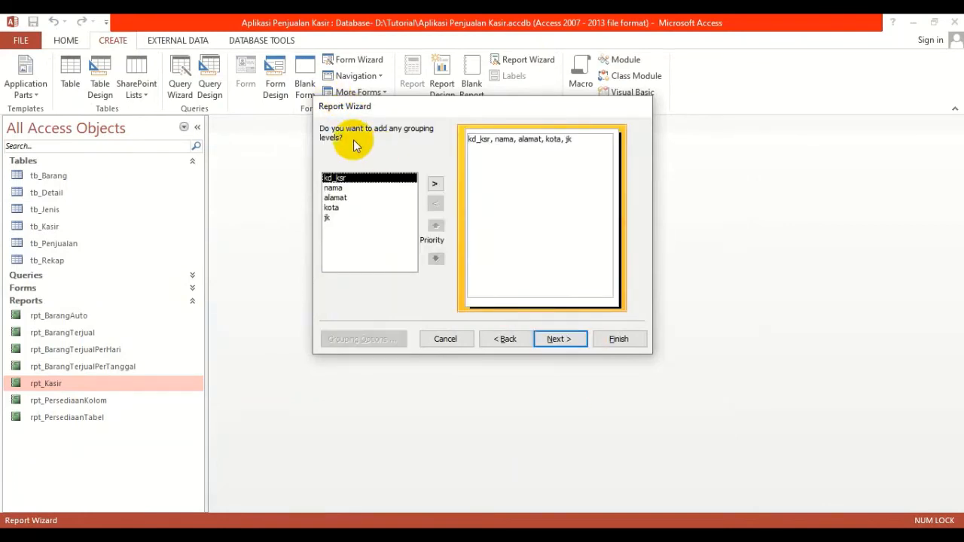
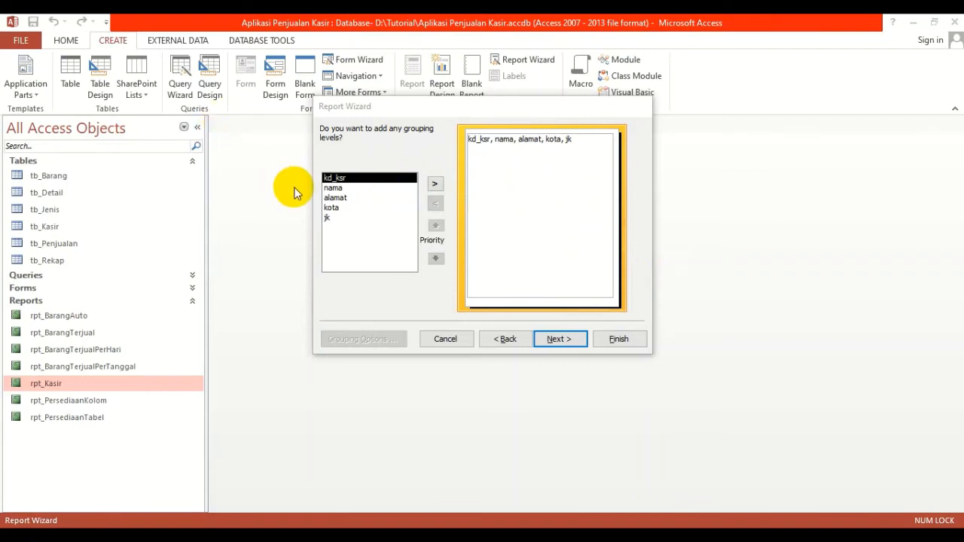
# Group the new report by jk and sort its detail records by kd_ksr in ascending order
pyautogui.click(336, 220)
pyautogui.click(435, 183)
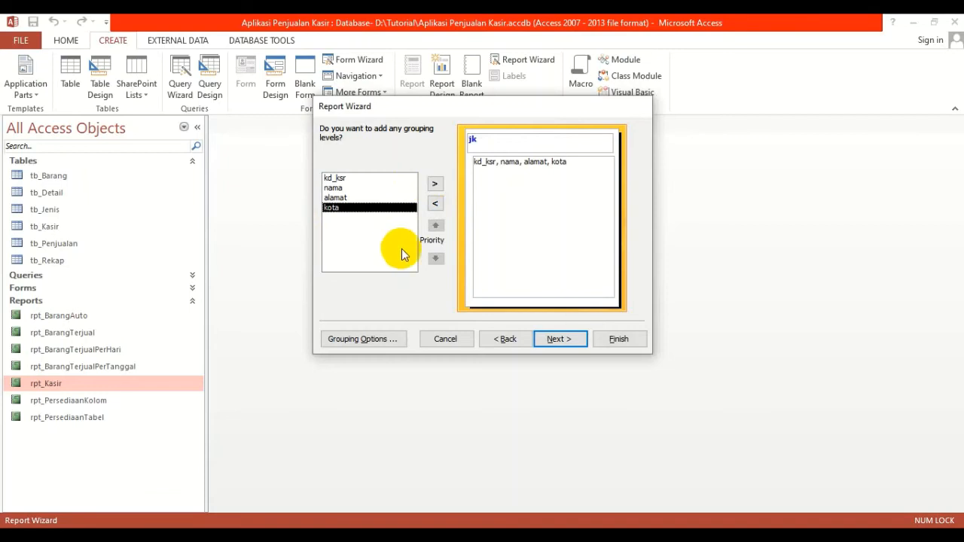
pyautogui.click(556, 345)
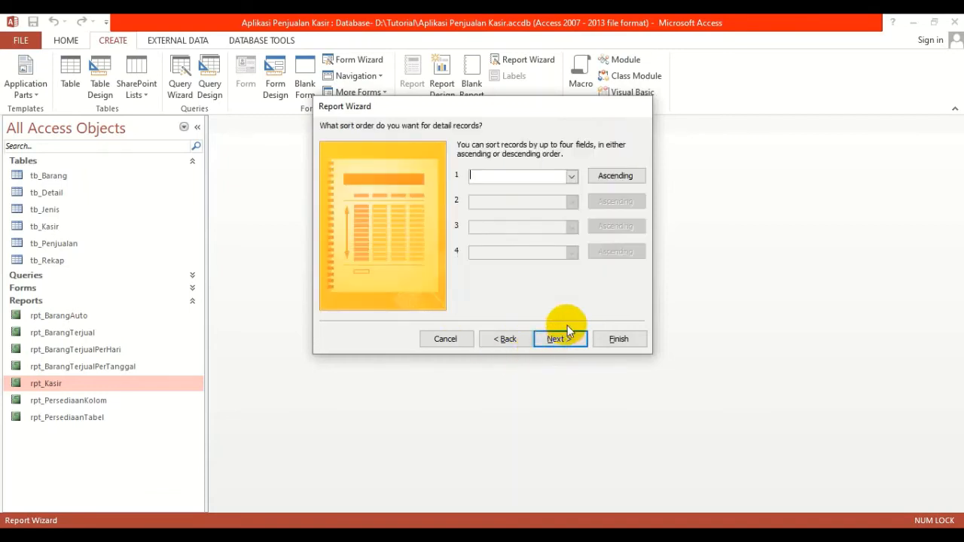
pyautogui.click(571, 176)
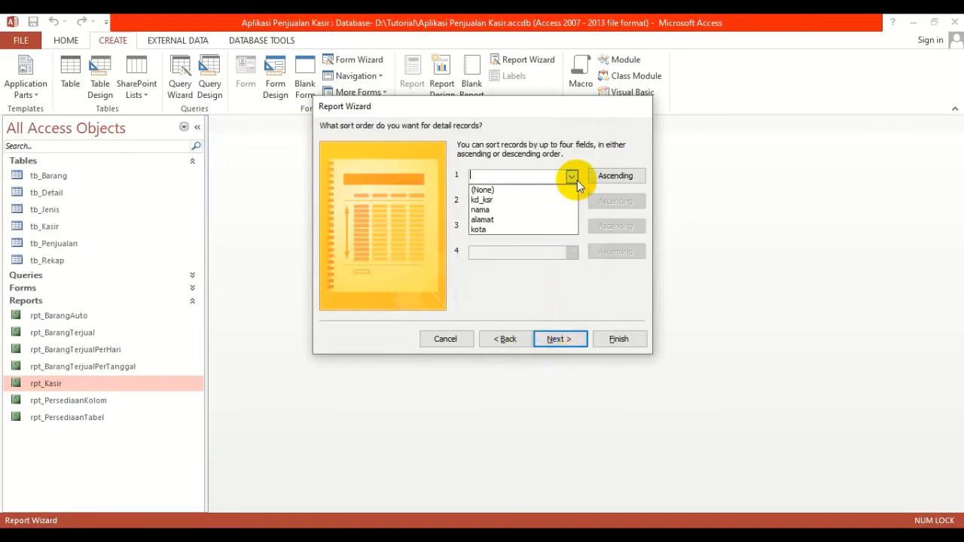
pyautogui.click(484, 200)
pyautogui.click(567, 340)
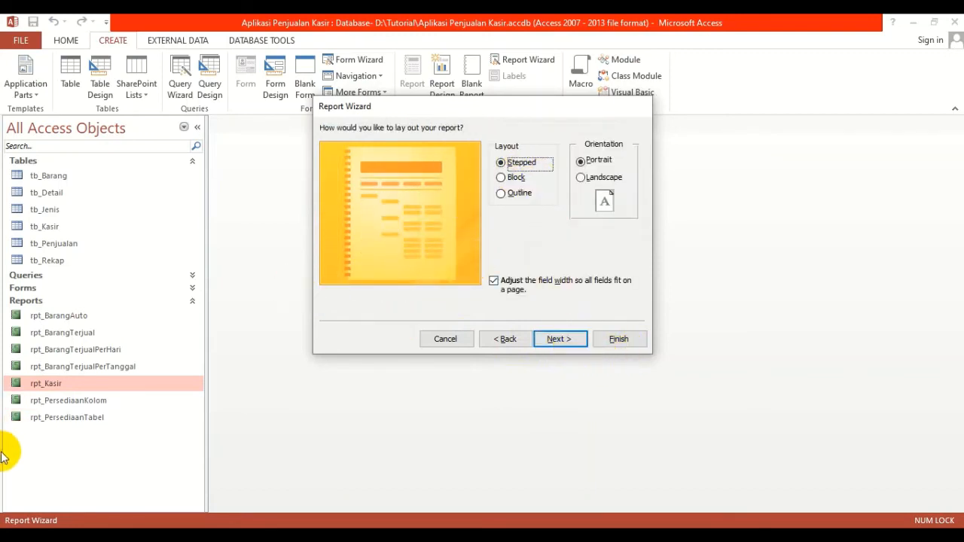
# Compare the Block and Stepped layouts, choose Stepped in Portrait orientation, and continue to the report title page
pyautogui.click(502, 177)
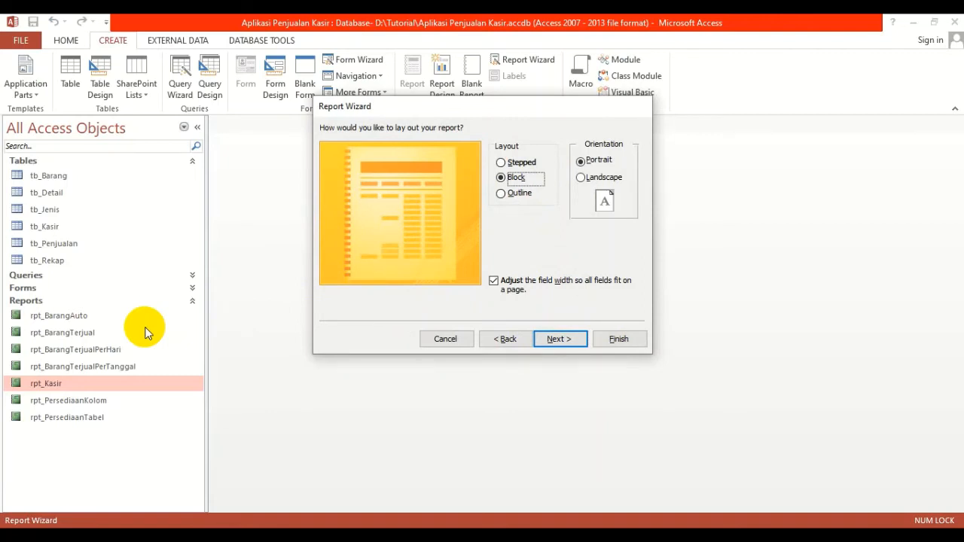
pyautogui.click(518, 161)
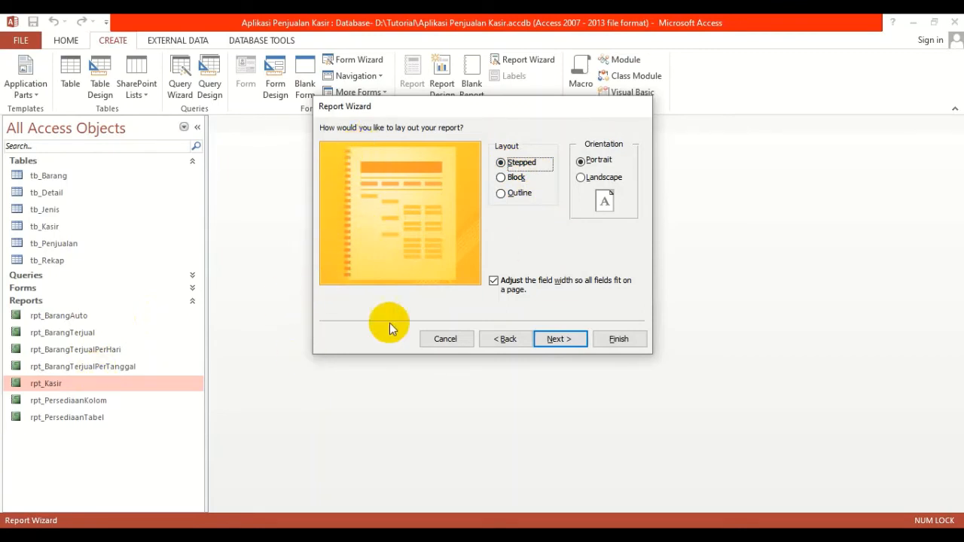
pyautogui.click(514, 179)
pyautogui.click(503, 163)
pyautogui.click(558, 340)
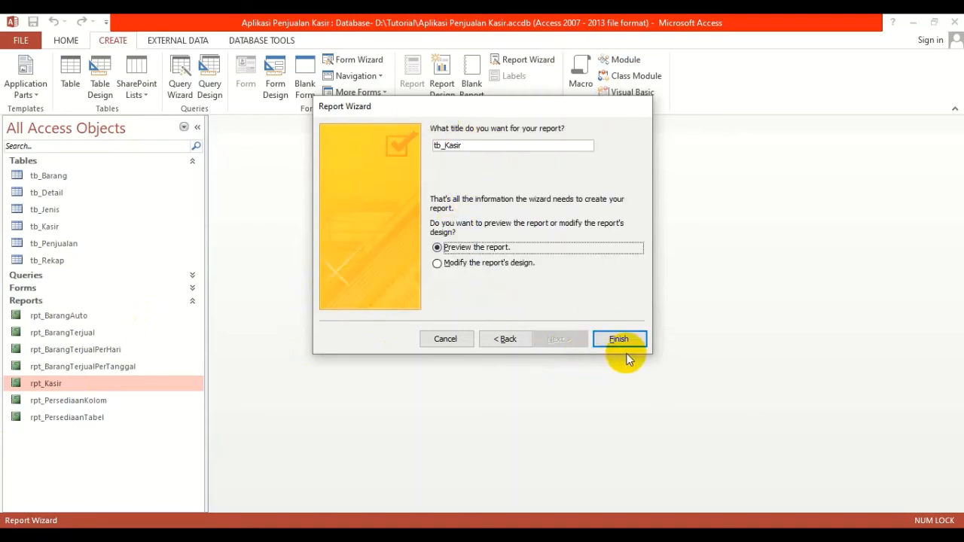
# Finish the report wizard with the title tb_Kasir, switch the report to Design View and close its property sheet
pyautogui.click(599, 339)
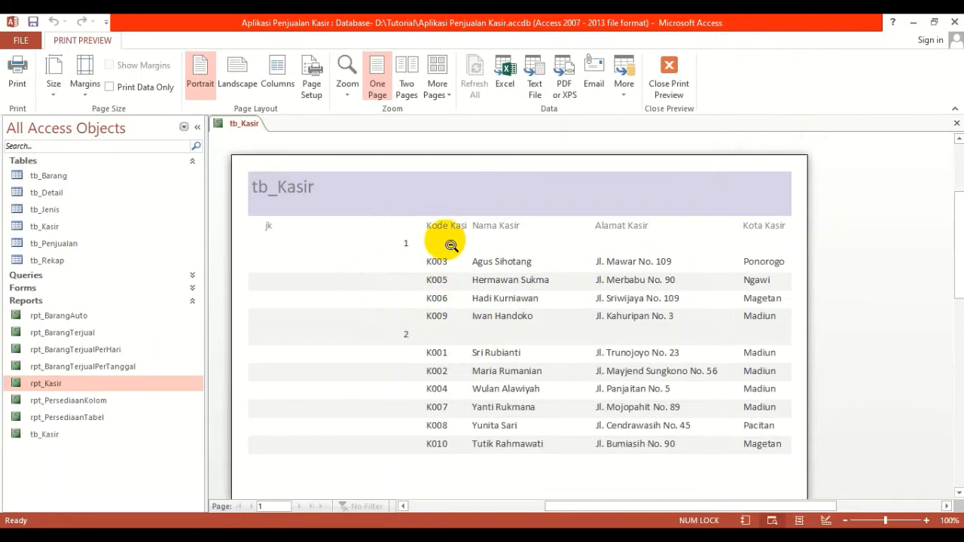
pyautogui.rightClick(477, 248)
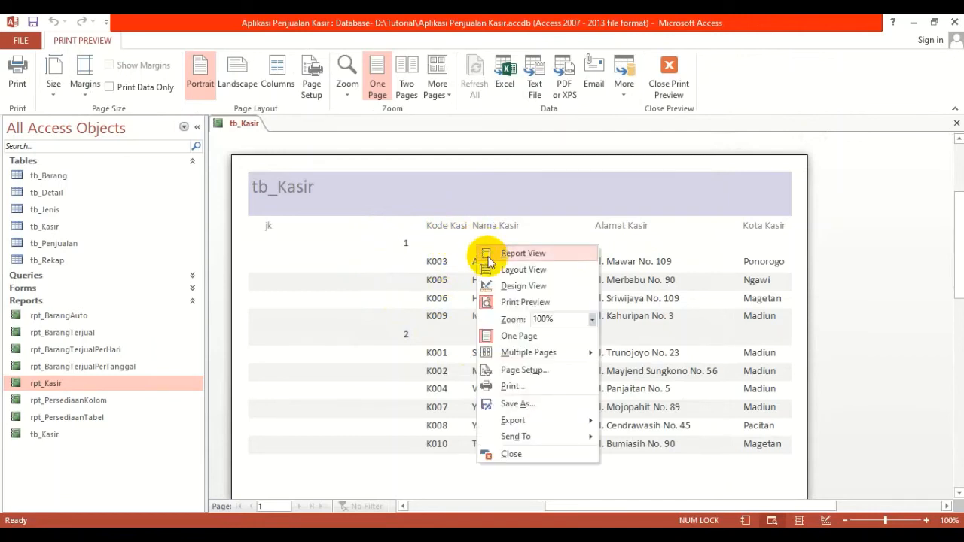
pyautogui.click(506, 289)
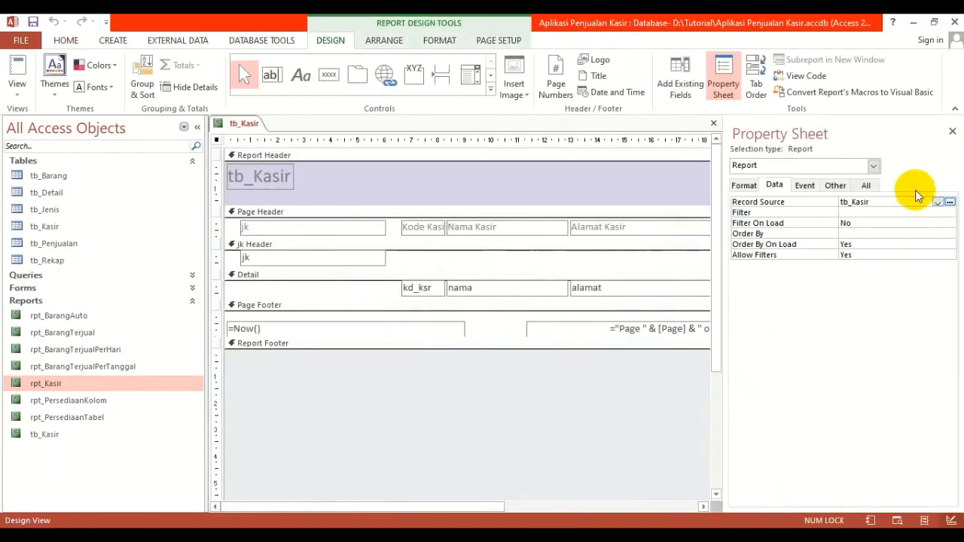
pyautogui.click(949, 130)
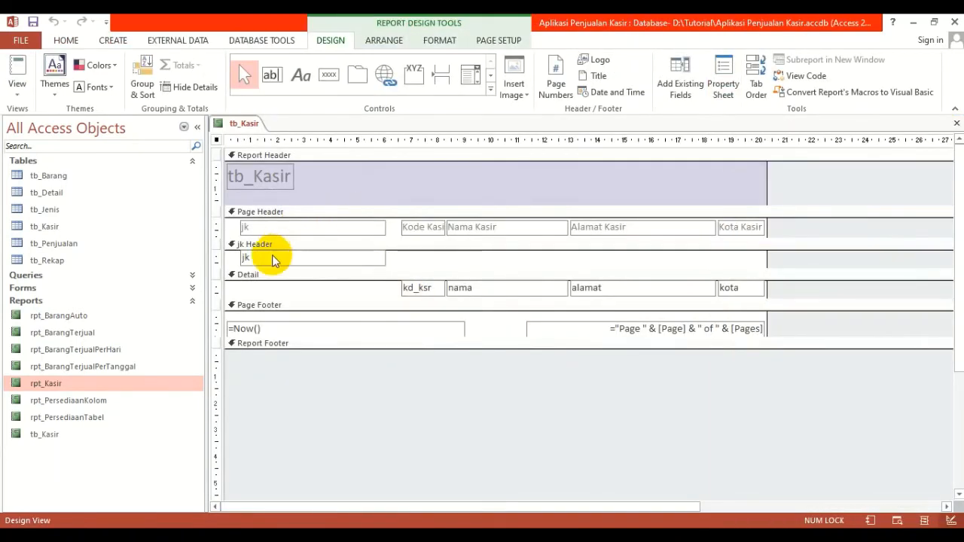
# Enlarge the Report Footer and jk Header sections of the tb_Kasir report
pyautogui.click(248, 243)
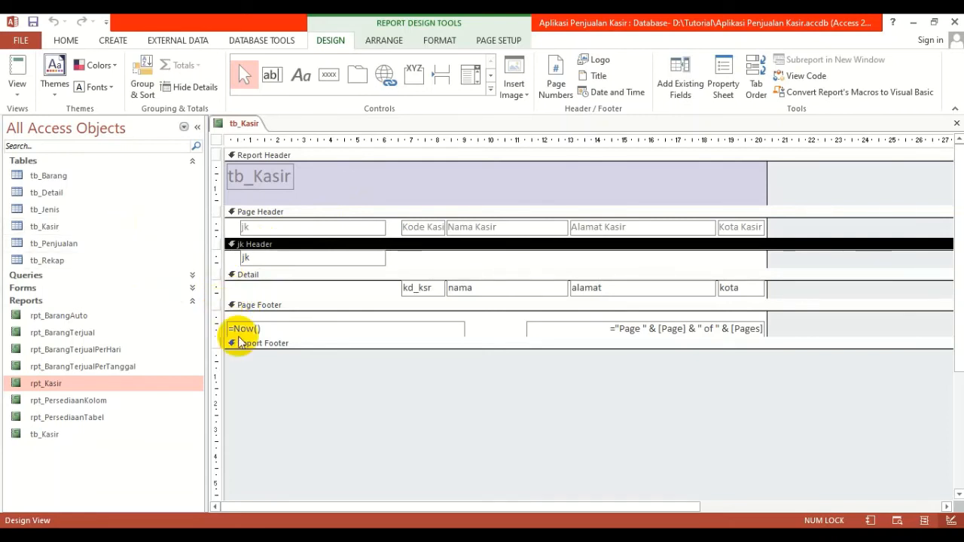
pyautogui.moveTo(276, 348); pyautogui.dragTo(259, 391)
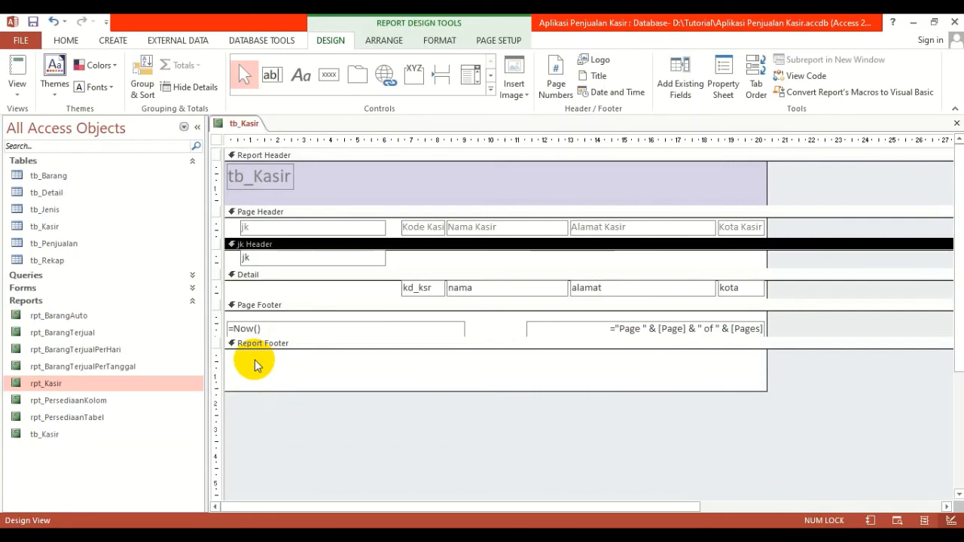
pyautogui.click(284, 269)
pyautogui.moveTo(284, 269); pyautogui.dragTo(275, 304)
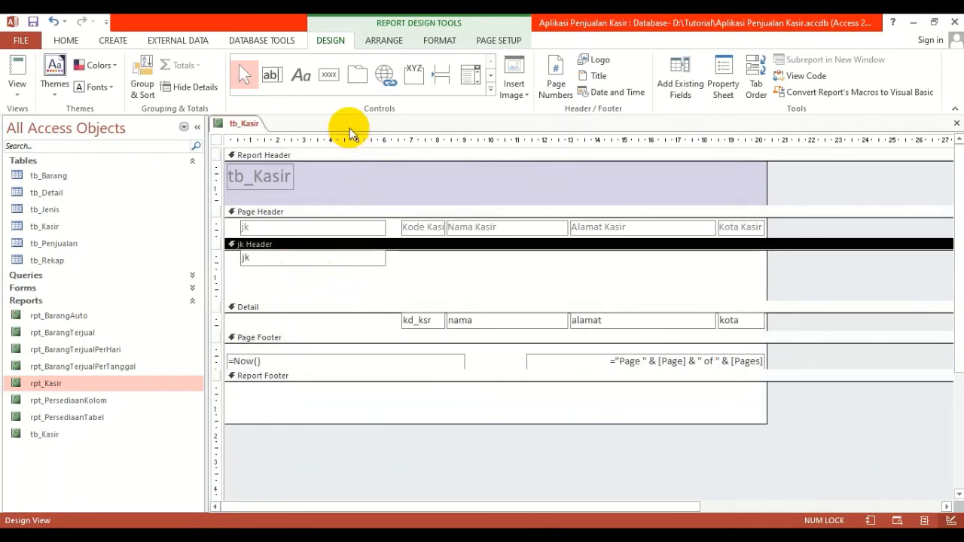
pyautogui.click(244, 124)
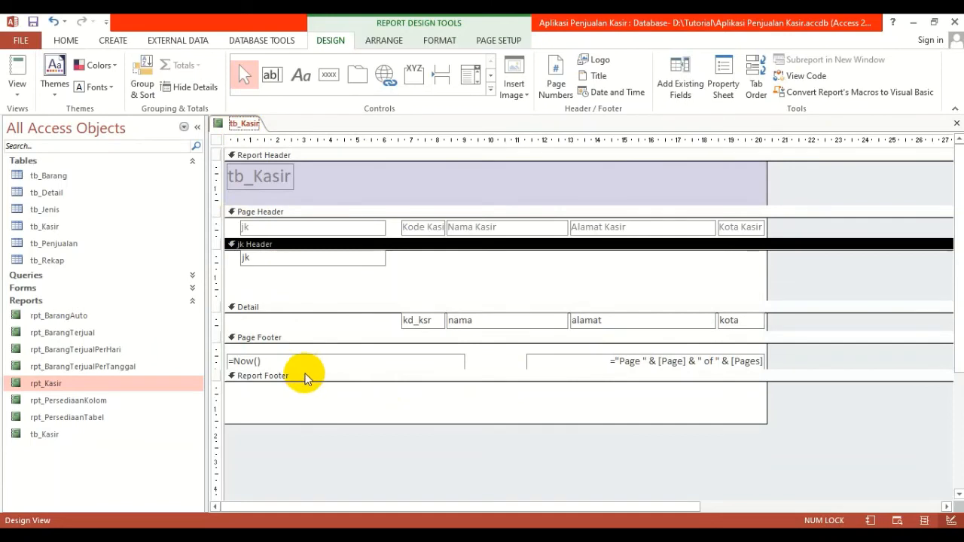
# Preview rpt_Kasir several times to compare it with the grouped tb_Kasir design, enlarge its data rows, and close it
pyautogui.click(66, 382)
pyautogui.doubleClick(65, 381)
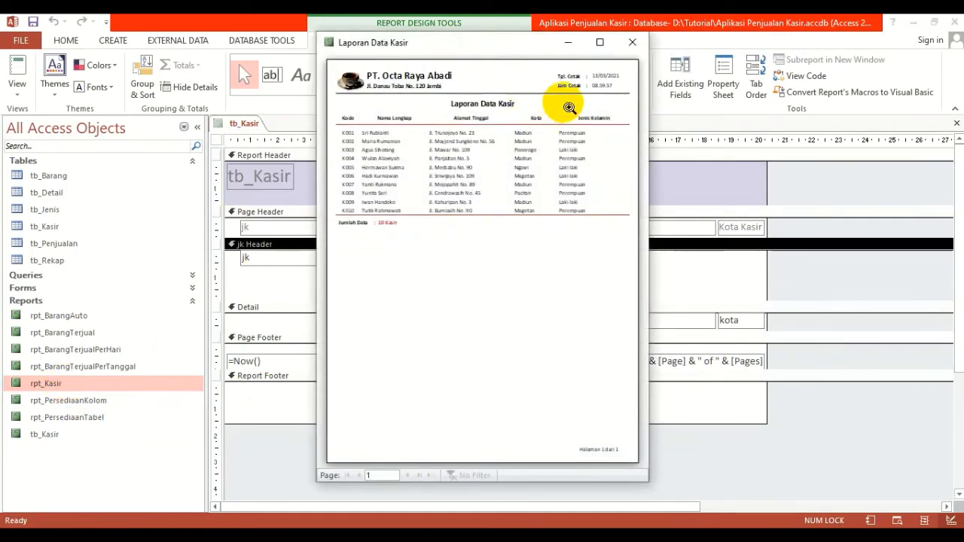
pyautogui.click(626, 45)
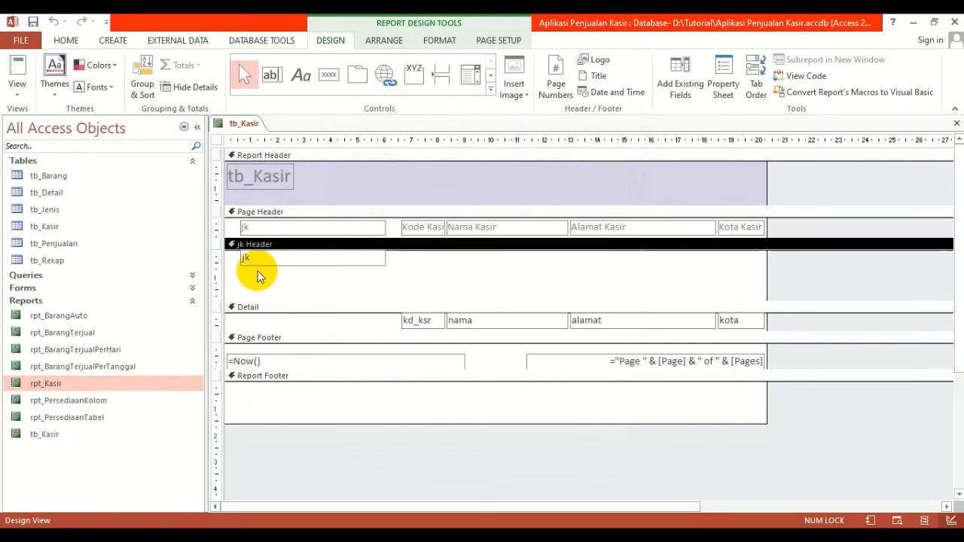
pyautogui.doubleClick(52, 387)
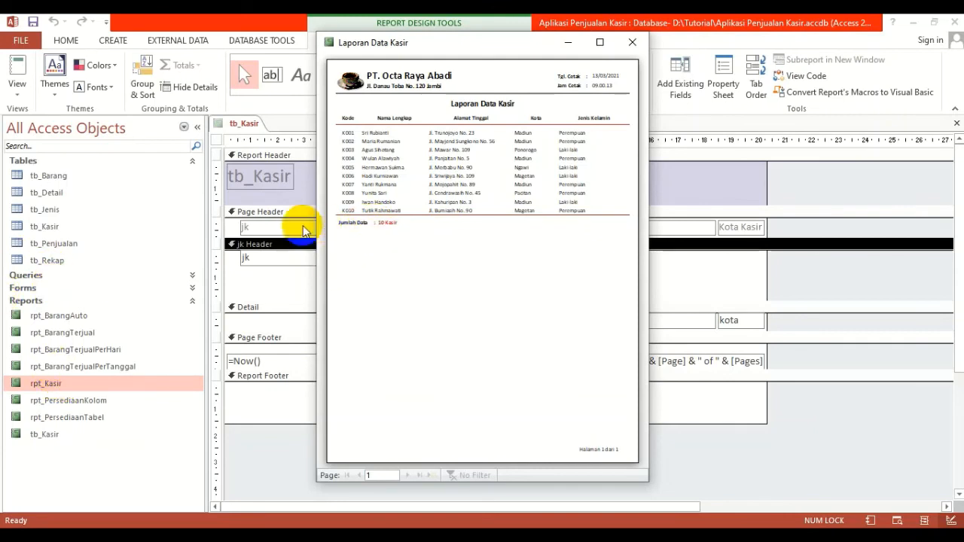
pyautogui.click(632, 42)
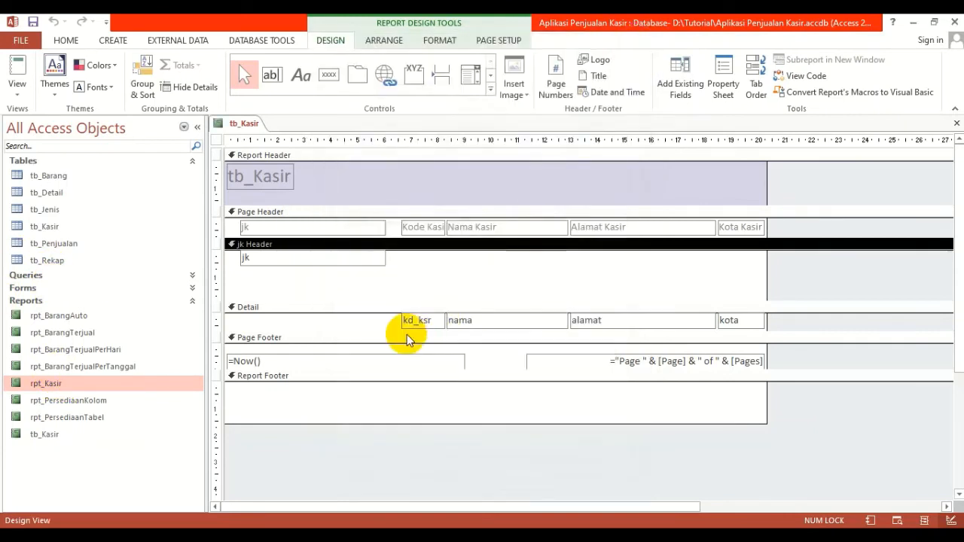
pyautogui.doubleClick(82, 385)
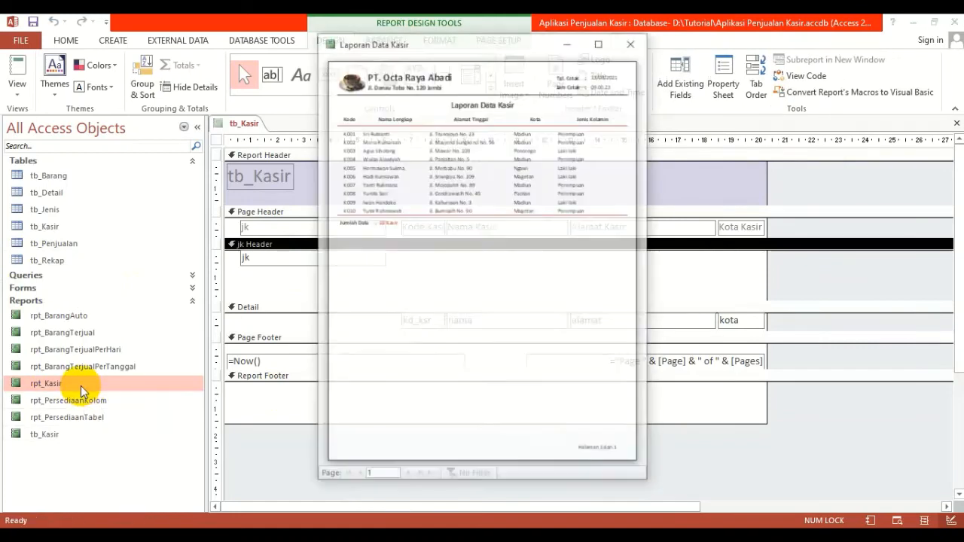
pyautogui.click(600, 42)
pyautogui.click(512, 143)
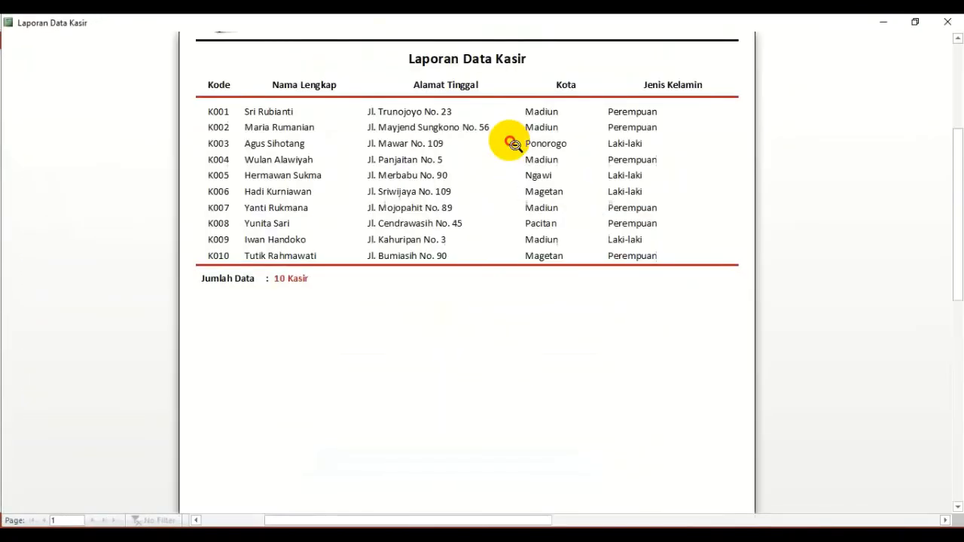
pyautogui.click(951, 21)
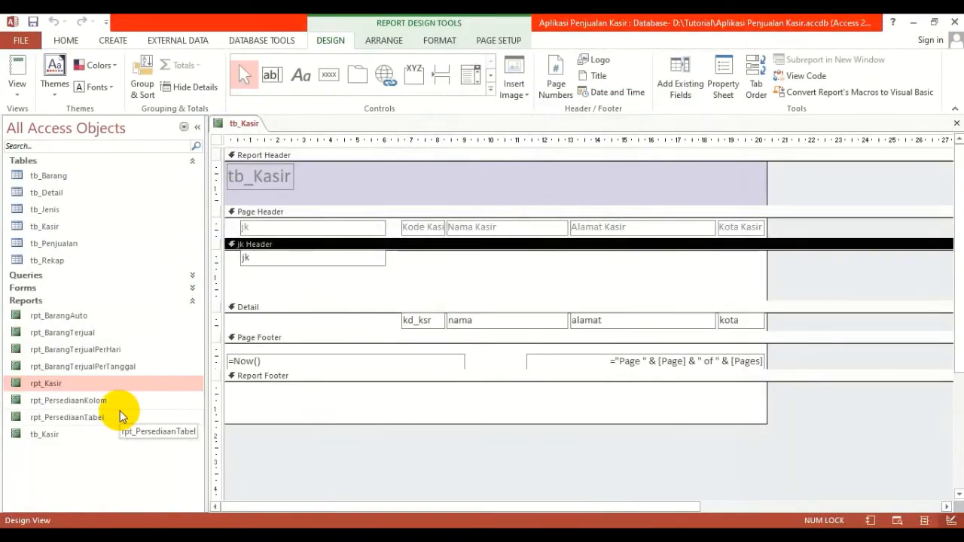
# Close the tb_Kasir report without saving its design changes and permanently delete that report
pyautogui.click(117, 40)
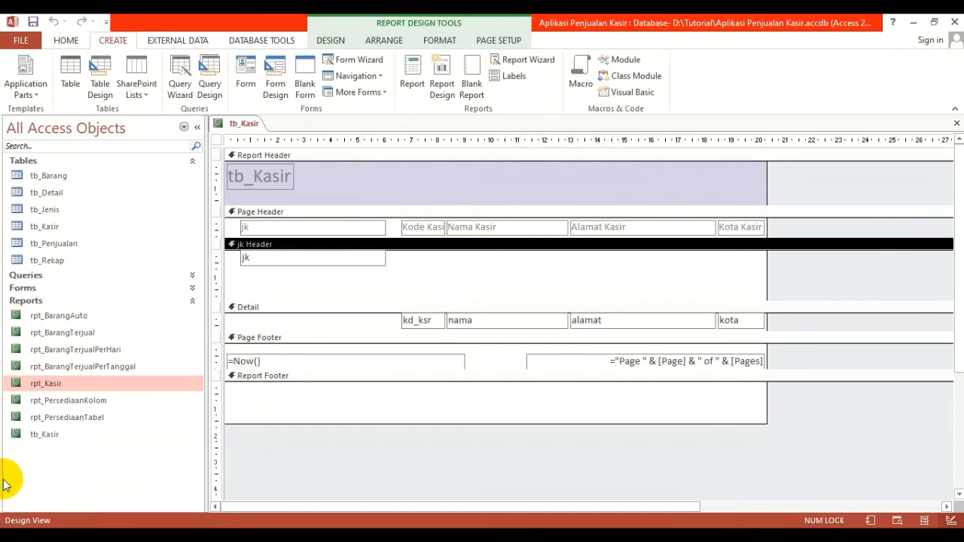
pyautogui.click(957, 123)
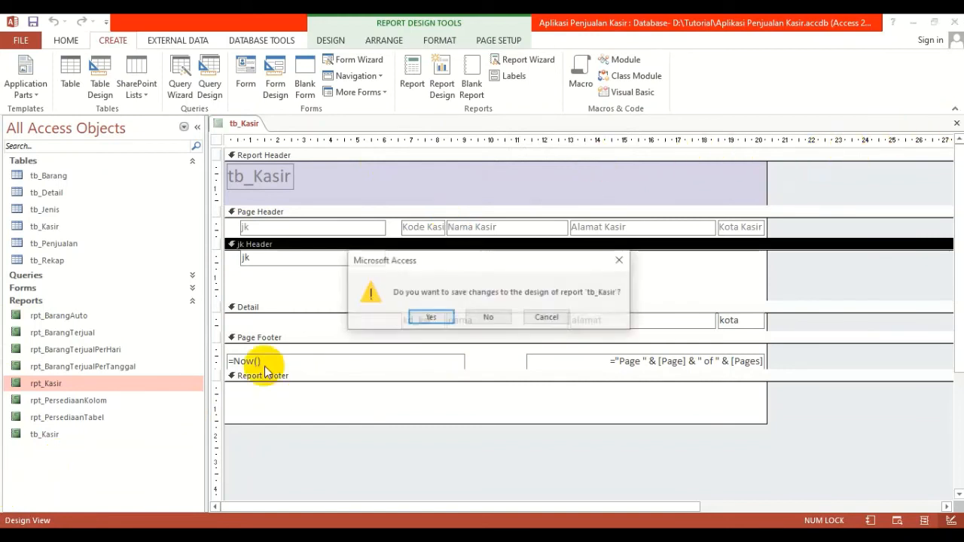
pyautogui.click(500, 320)
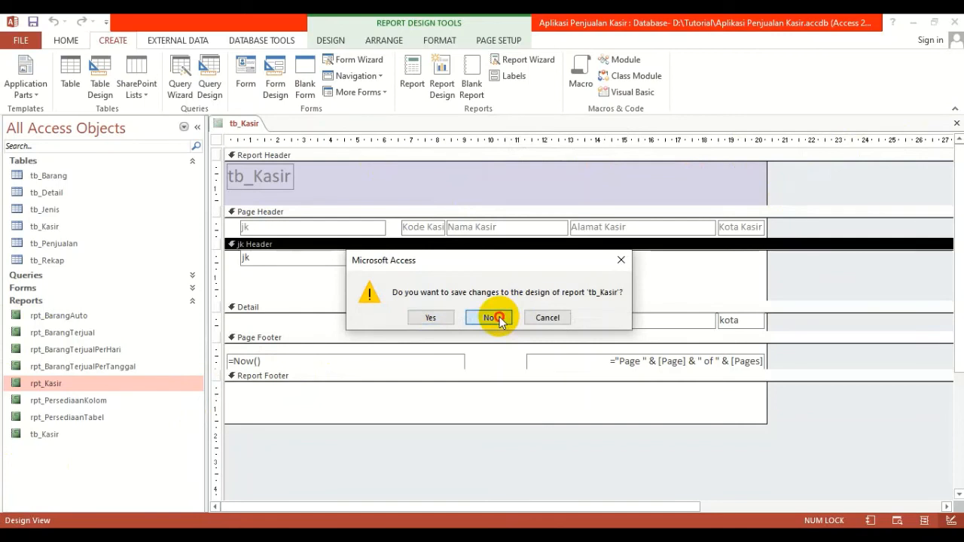
pyautogui.rightClick(59, 436)
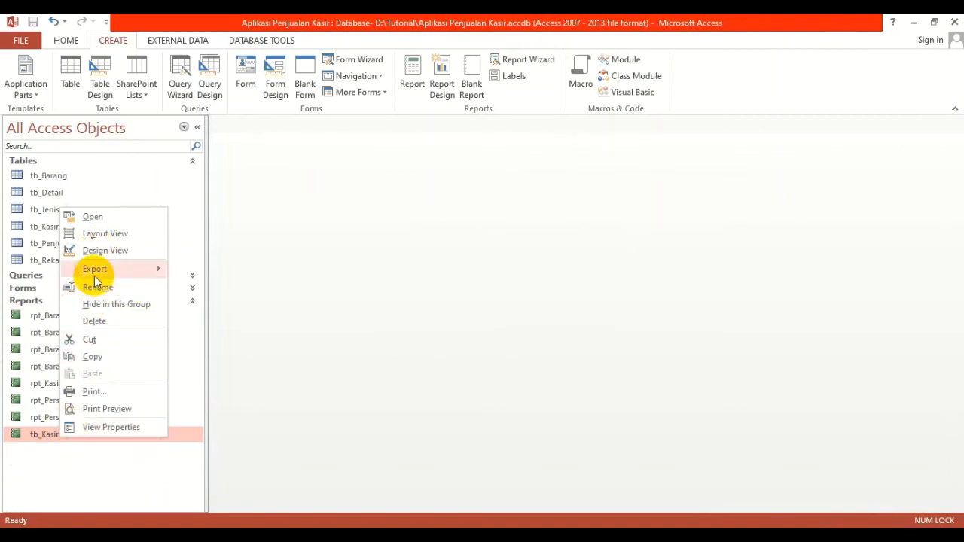
pyautogui.click(97, 322)
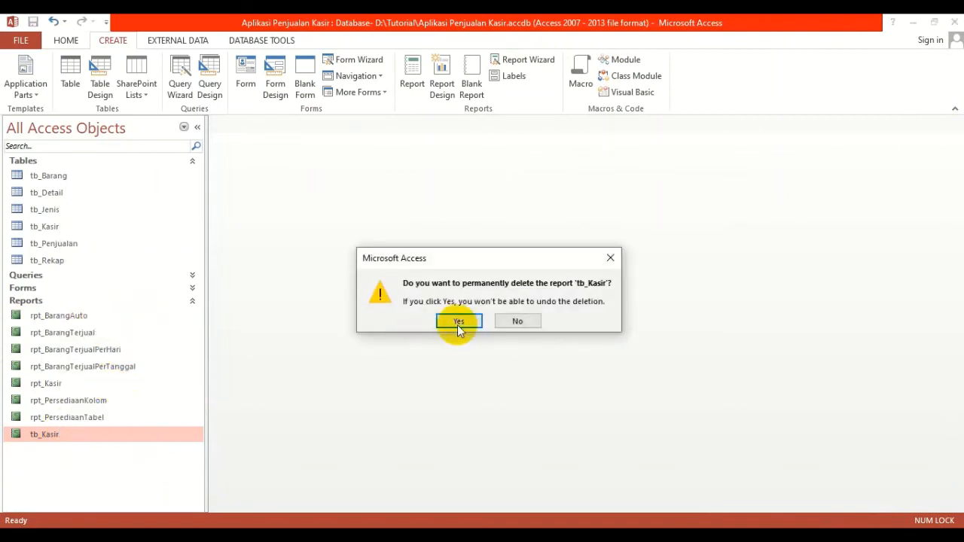
pyautogui.click(458, 325)
# Open rpt_Kasir, enlarge its preview, and switch it to Design View with the object list collapsed
pyautogui.doubleClick(108, 383)
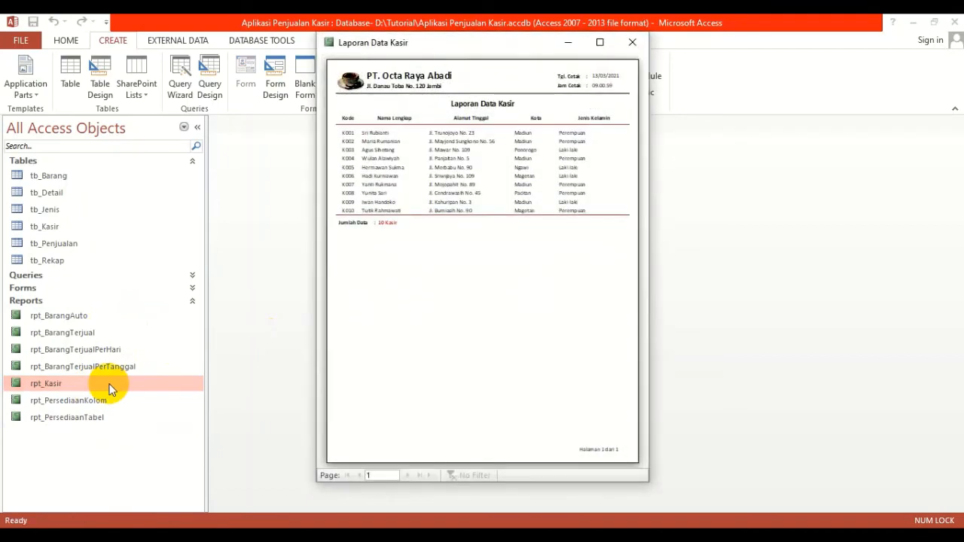
pyautogui.click(599, 42)
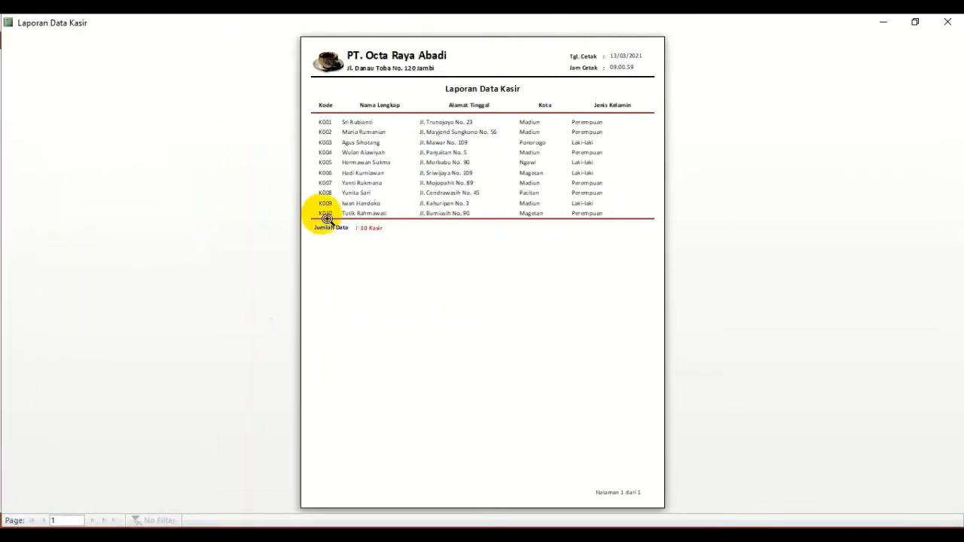
pyautogui.click(520, 85)
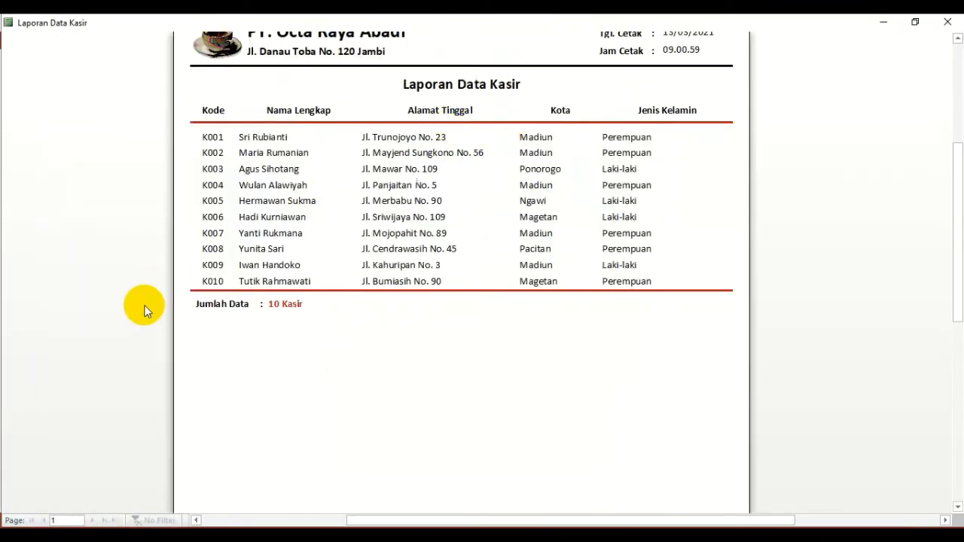
pyautogui.rightClick(268, 132)
pyautogui.click(293, 168)
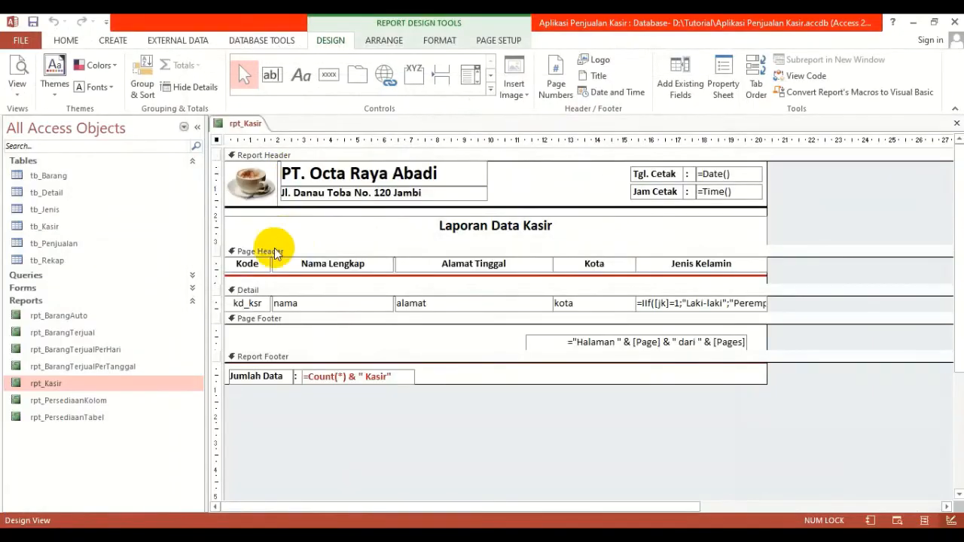
pyautogui.click(197, 127)
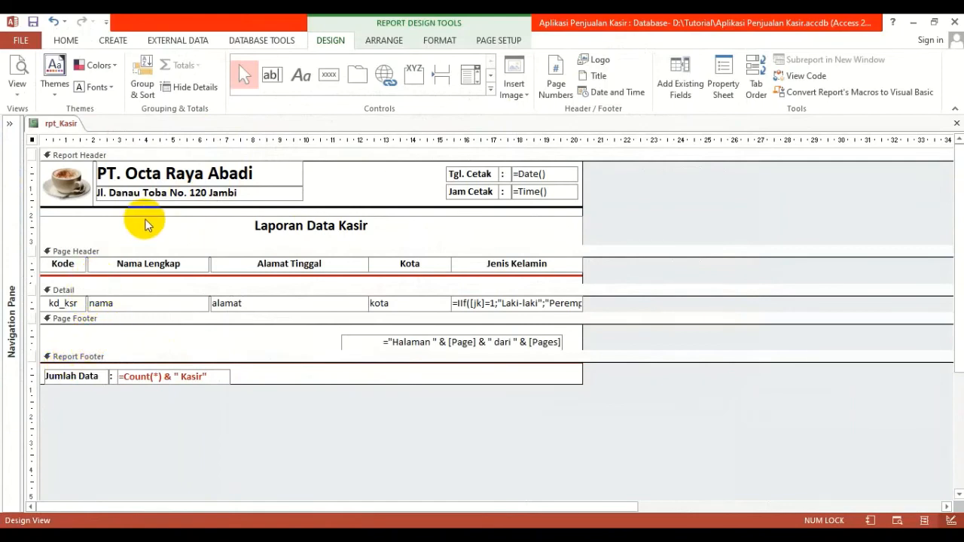
# Add a group on jk to rpt_Kasir and place it above the kd_ksr sort
pyautogui.click(145, 86)
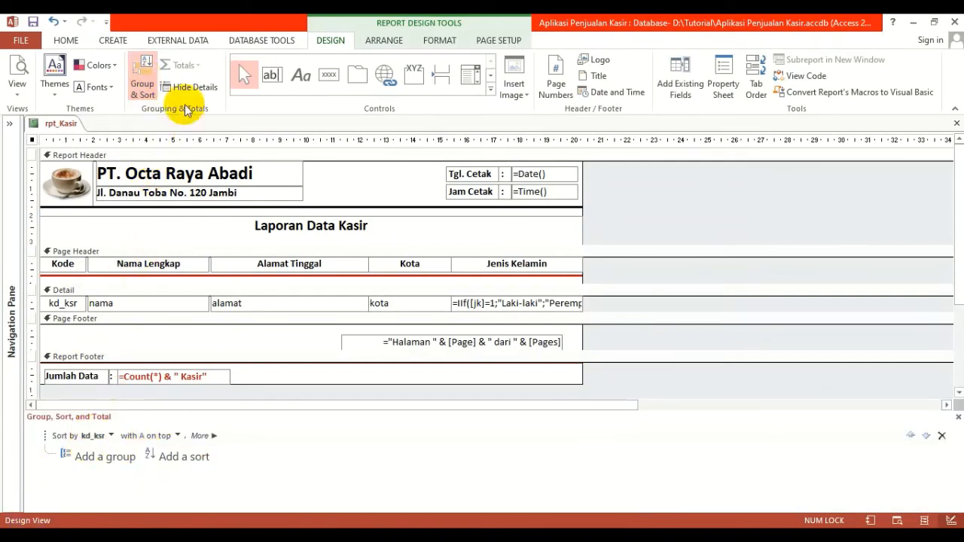
pyautogui.click(141, 74)
pyautogui.click(141, 74)
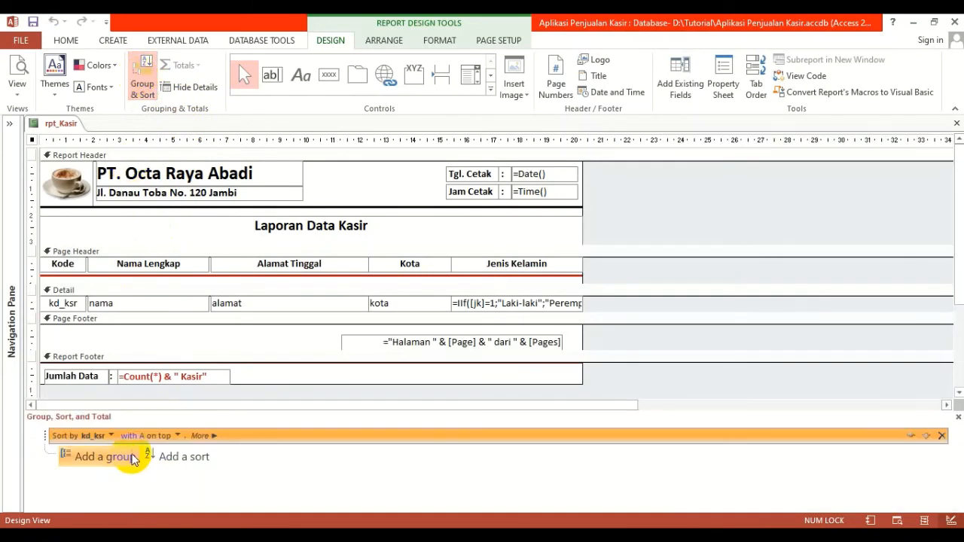
pyautogui.click(106, 457)
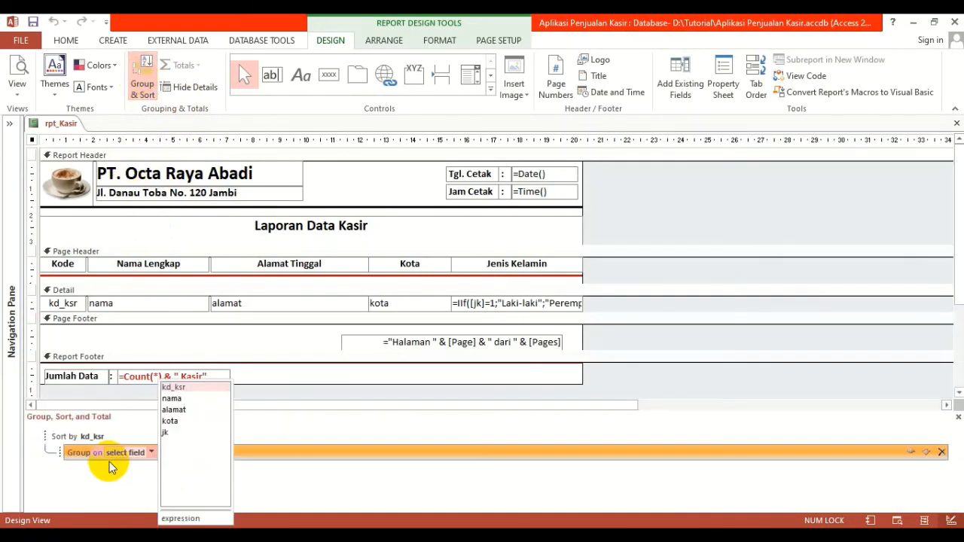
pyautogui.click(168, 432)
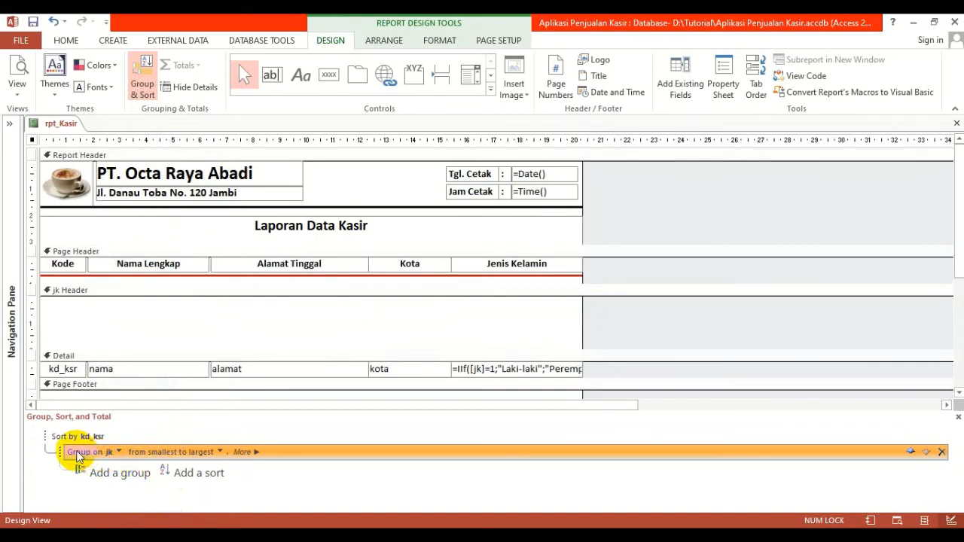
pyautogui.click(910, 452)
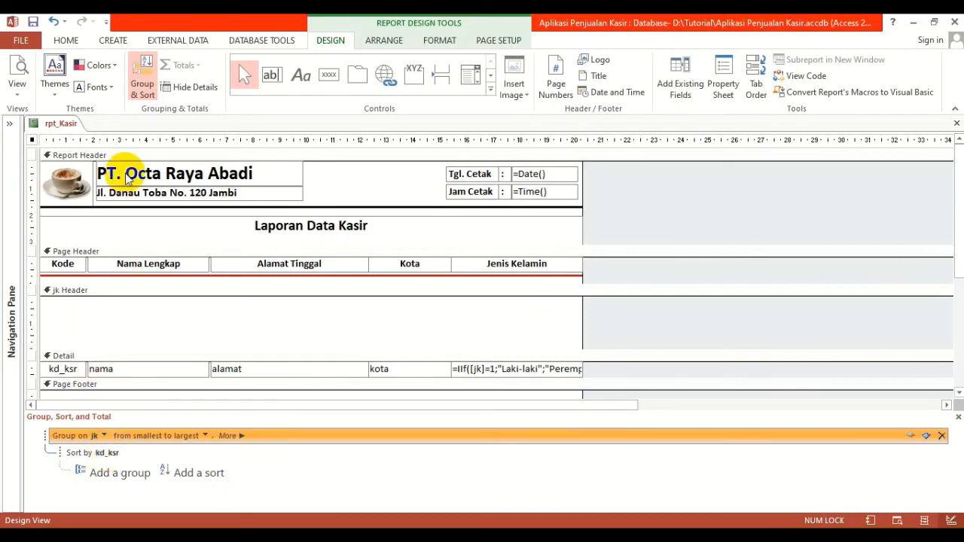
pyautogui.click(140, 75)
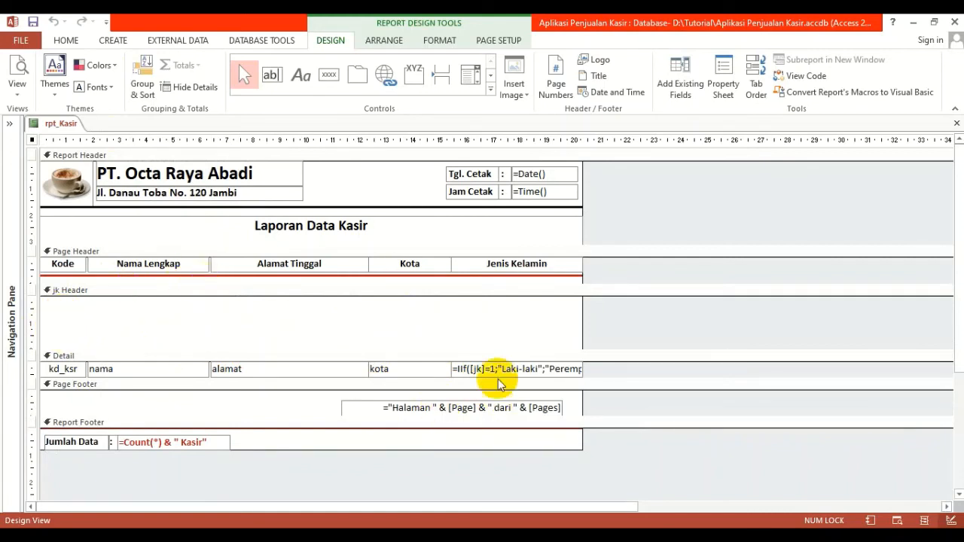
# Move the IIf gender text box from Detail to the start of the jk Header and format it bold in dark red
pyautogui.moveTo(497, 372); pyautogui.dragTo(75, 301)
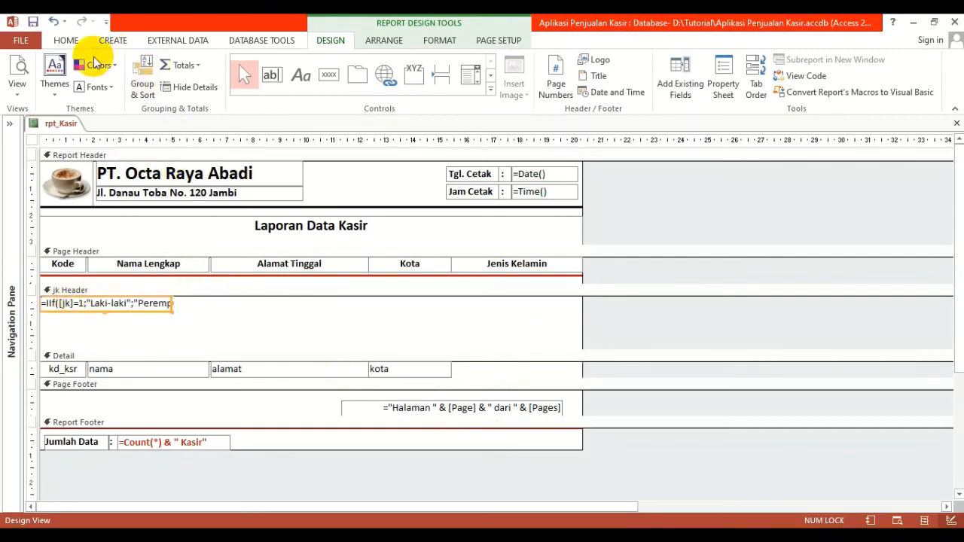
pyautogui.click(65, 39)
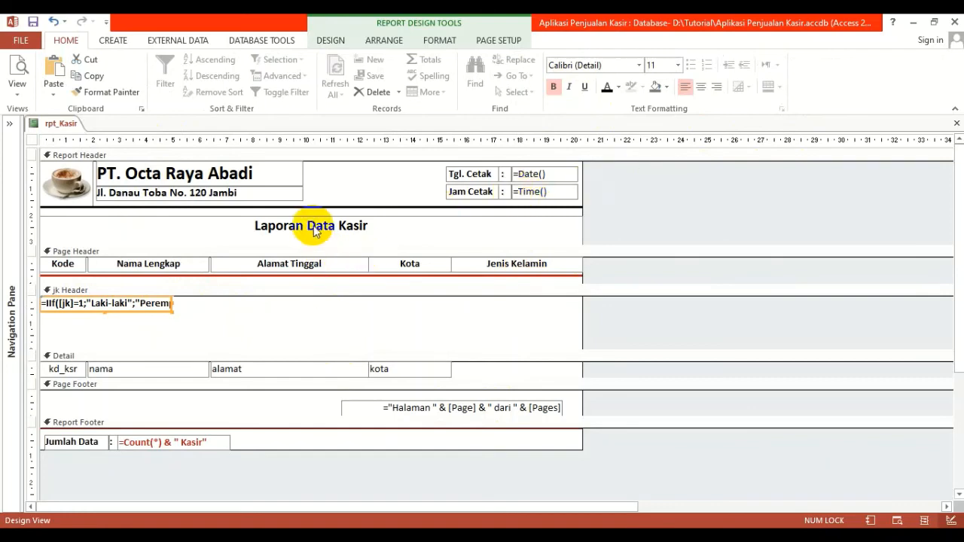
pyautogui.click(618, 87)
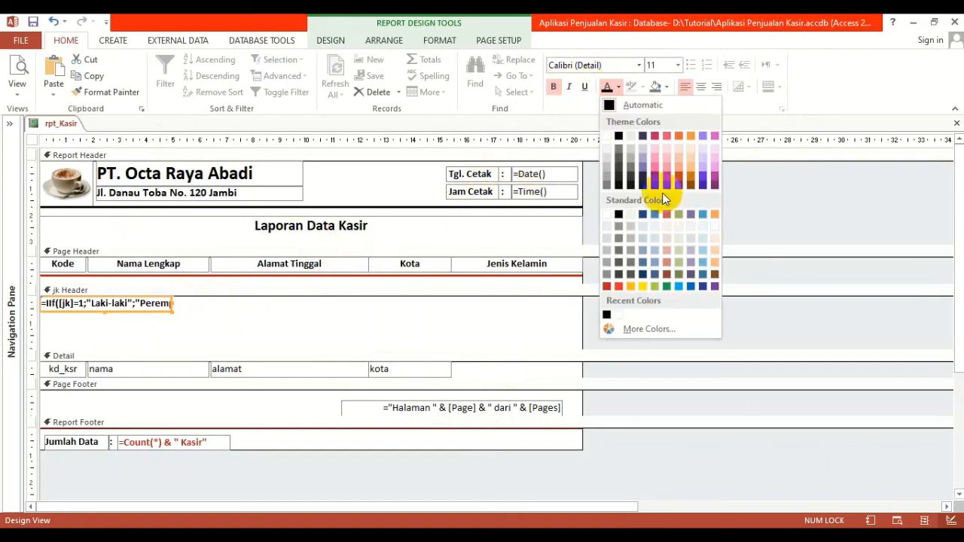
pyautogui.click(607, 287)
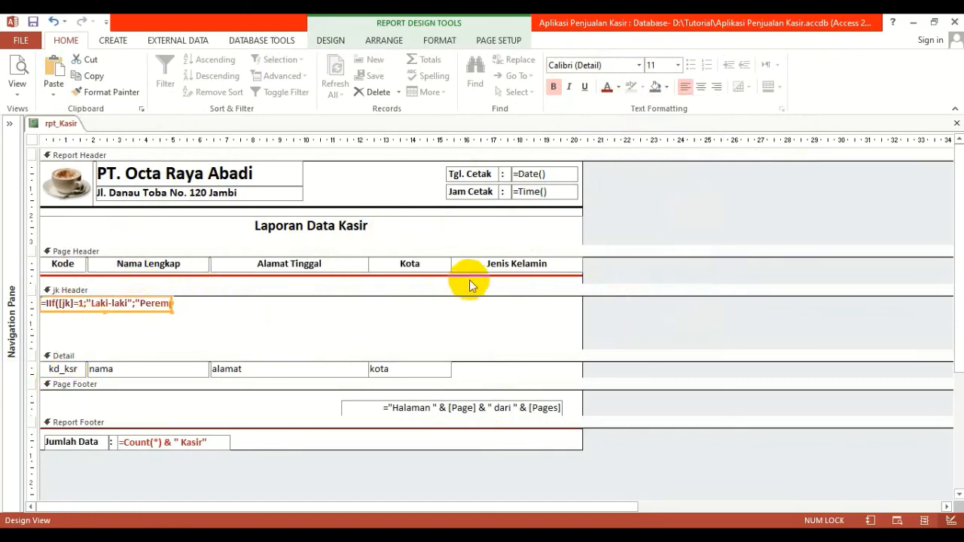
# Put the Jenis Kelamin label first in the Page Header, shift the other labels after it, and shrink the jk Header to its text box's height
pyautogui.moveTo(494, 263); pyautogui.dragTo(222, 332)
pyautogui.moveTo(491, 263); pyautogui.dragTo(197, 262)
pyautogui.moveTo(206, 332); pyautogui.dragTo(62, 266)
pyautogui.click(322, 323)
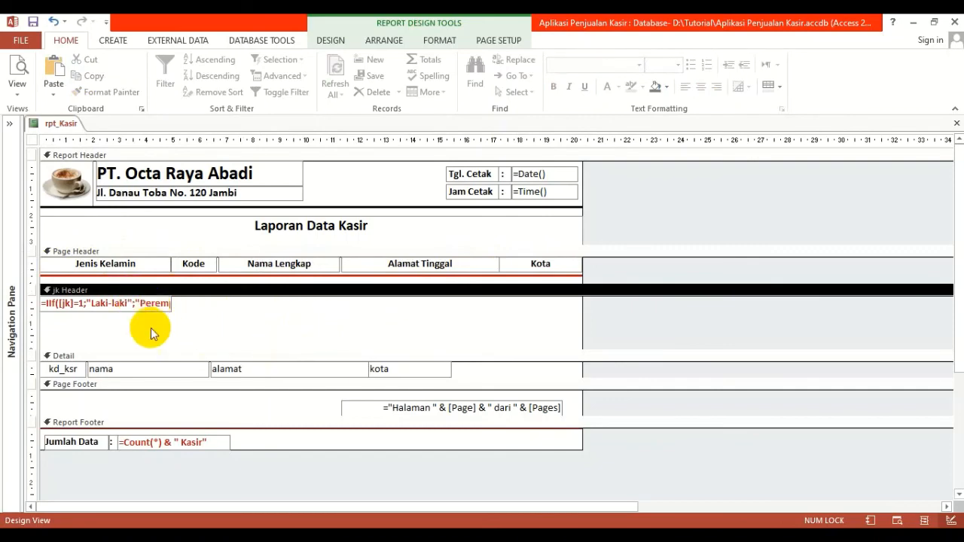
pyautogui.moveTo(168, 352); pyautogui.dragTo(172, 308)
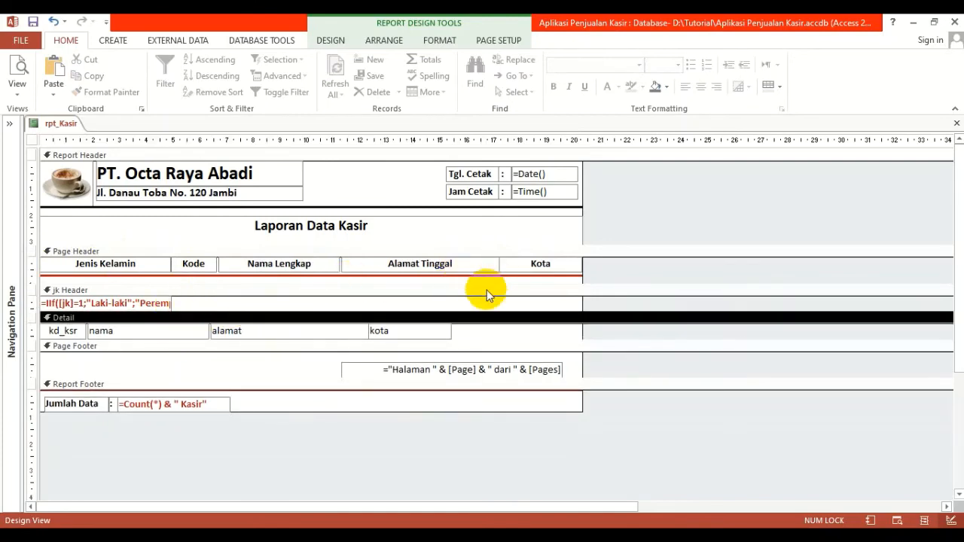
# Align the kota and alamat text boxes in Detail with the Kota and Alamat Tinggal labels in the Page Header
pyautogui.click(419, 333)
pyautogui.keyDown('shift'); pyautogui.click(540, 264); pyautogui.keyUp('shift')
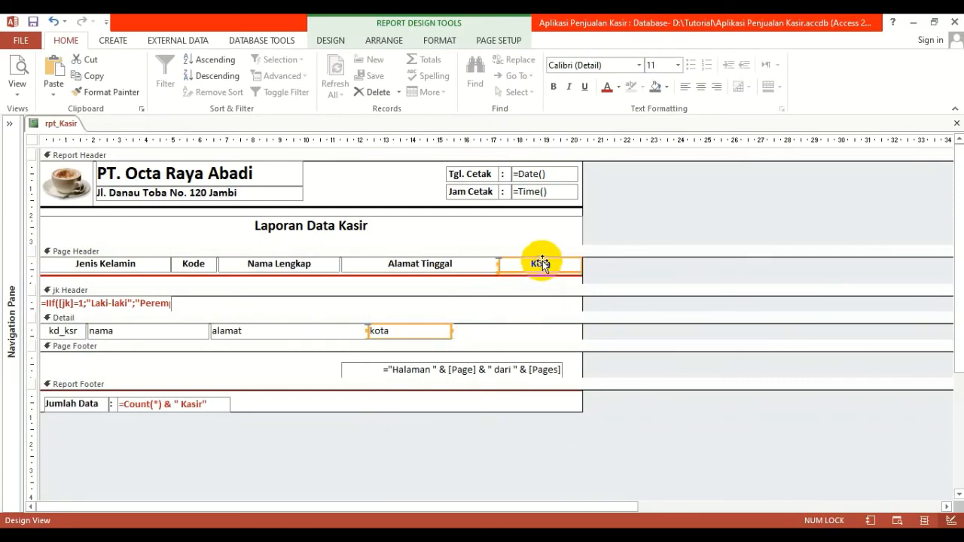
pyautogui.click(384, 40)
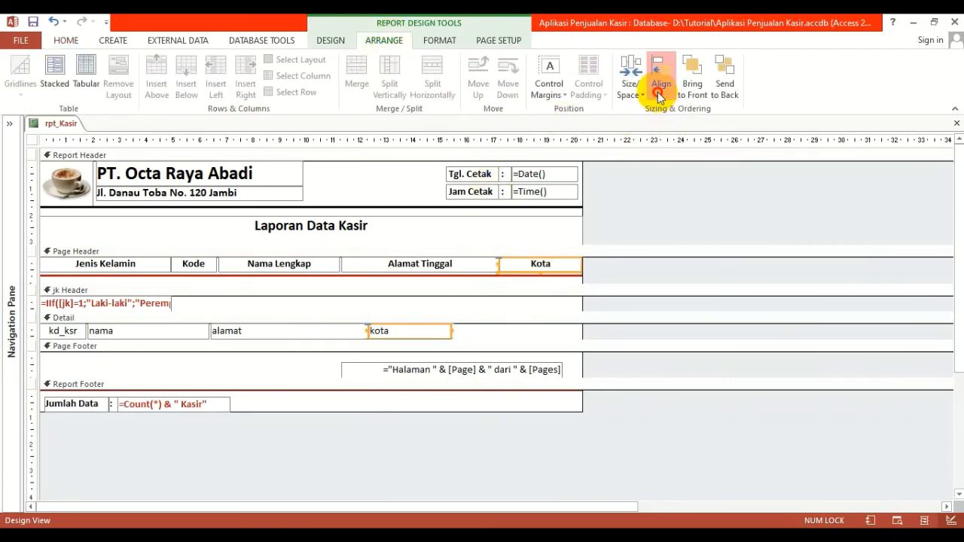
pyautogui.click(661, 79)
pyautogui.click(666, 155)
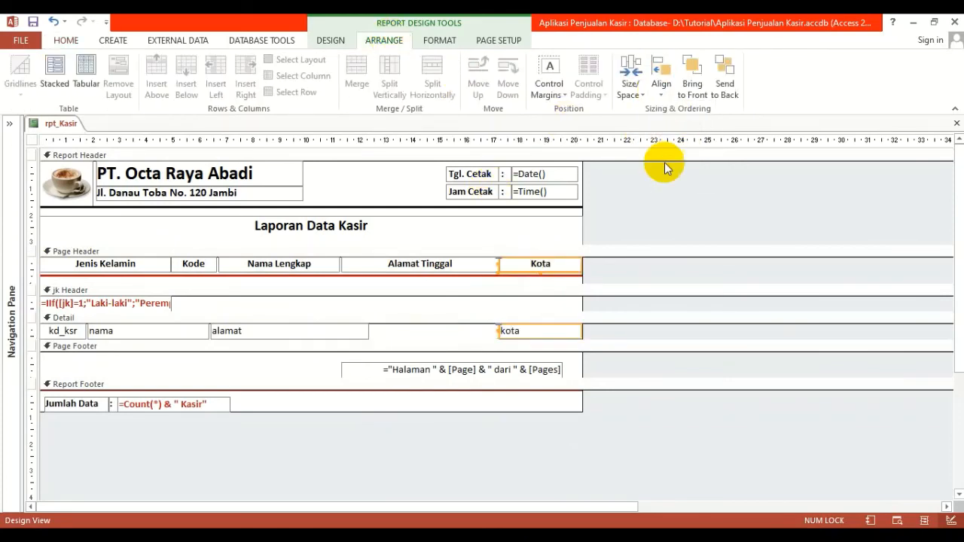
pyautogui.click(326, 331)
pyautogui.keyDown('shift'); pyautogui.click(421, 262); pyautogui.keyUp('shift')
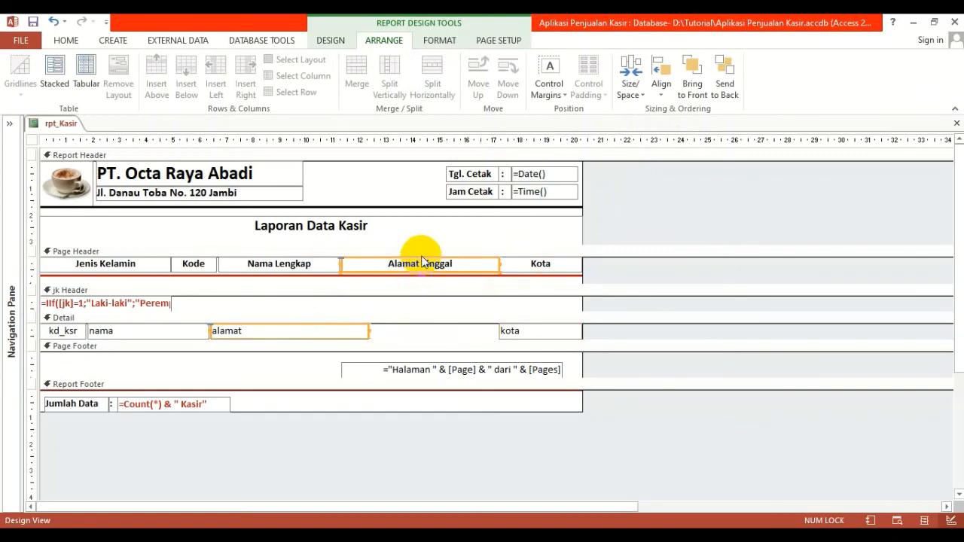
pyautogui.click(660, 81)
pyautogui.click(668, 135)
# Align the nama and kd_ksr text boxes in Detail with the Nama Lengkap and Kode labels in the Page Header
pyautogui.click(179, 332)
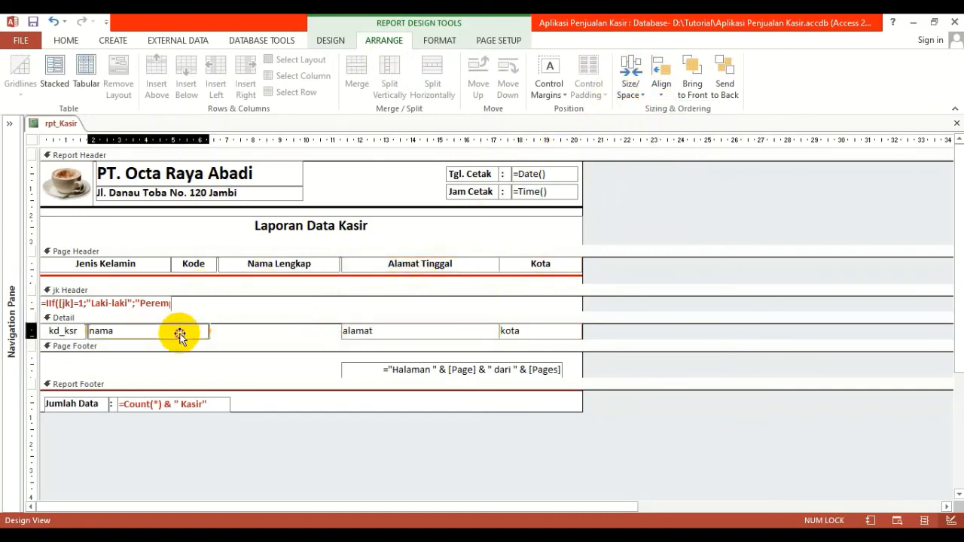
pyautogui.keyDown('shift'); pyautogui.click(273, 264); pyautogui.keyUp('shift')
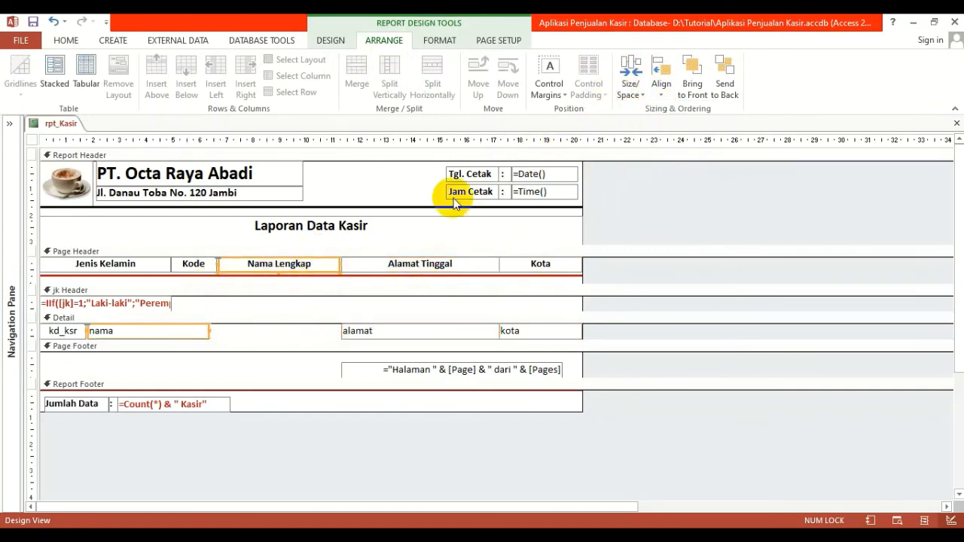
pyautogui.click(660, 82)
pyautogui.click(670, 135)
pyautogui.click(60, 332)
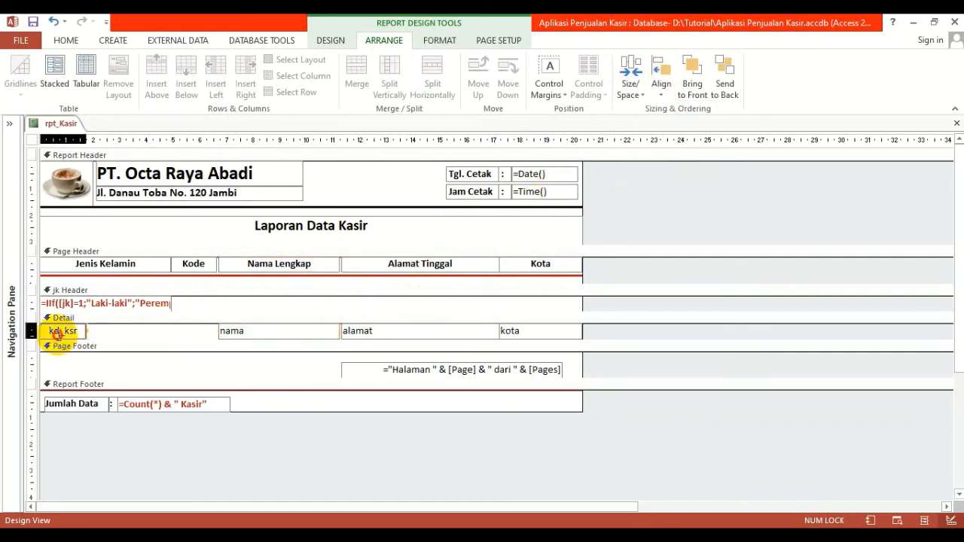
pyautogui.keyDown('shift'); pyautogui.click(205, 264); pyautogui.keyUp('shift')
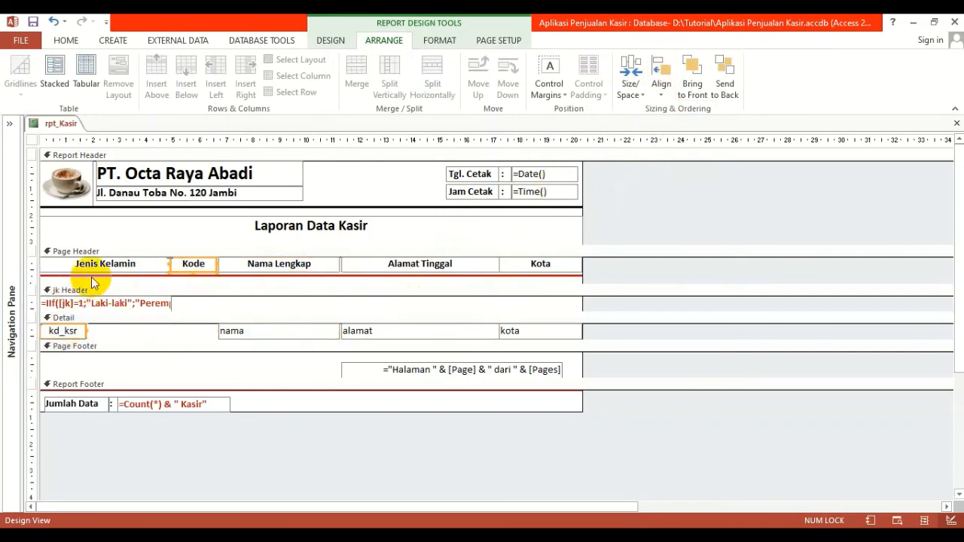
pyautogui.click(660, 83)
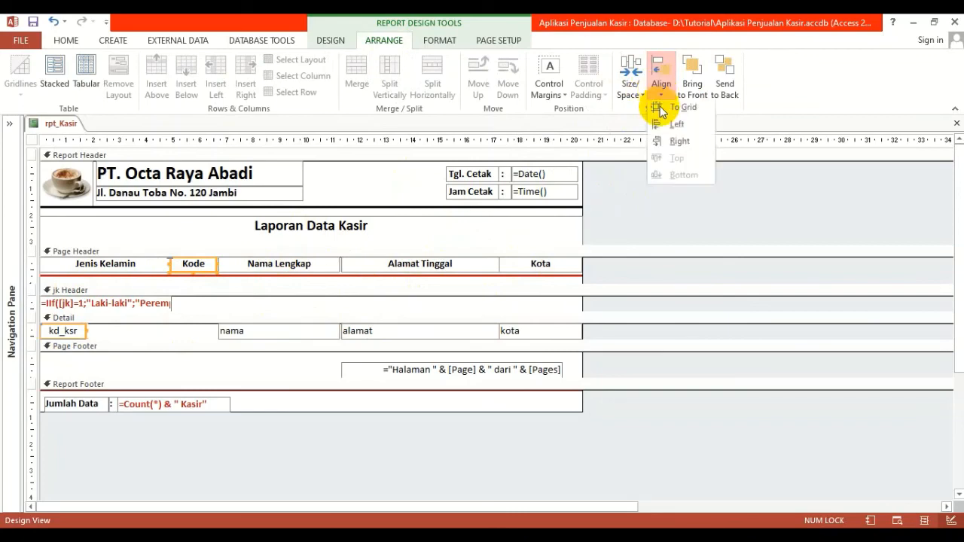
pyautogui.click(672, 151)
pyautogui.click(308, 306)
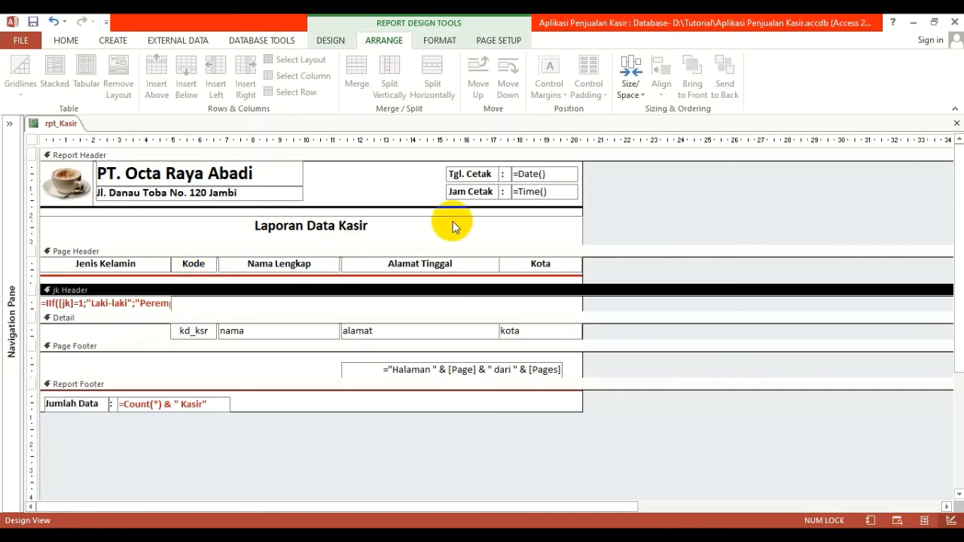
# Close rpt_Kasir with its design changes saved, then reopen it in an enlarged preview to check the column layout
pyautogui.click(956, 123)
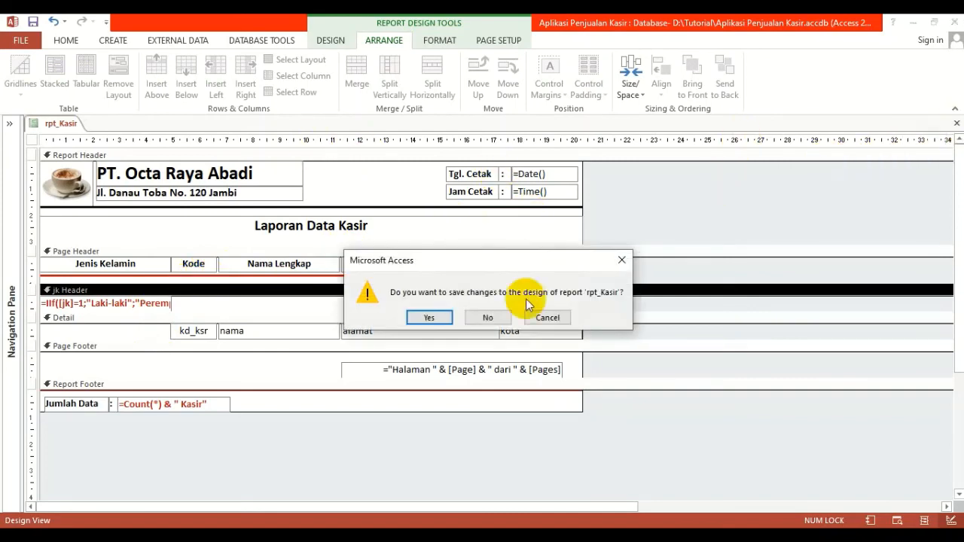
pyautogui.click(431, 317)
pyautogui.click(12, 169)
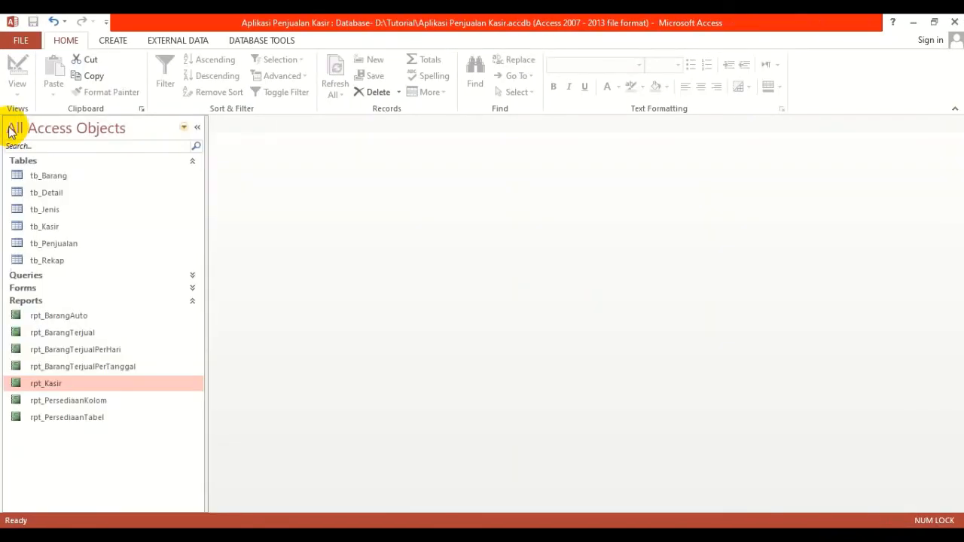
pyautogui.doubleClick(79, 384)
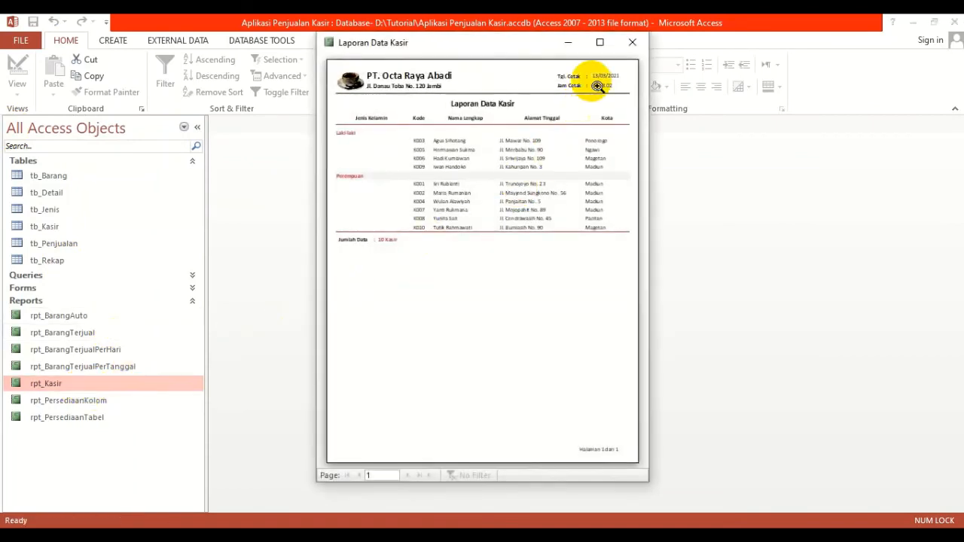
pyautogui.click(599, 42)
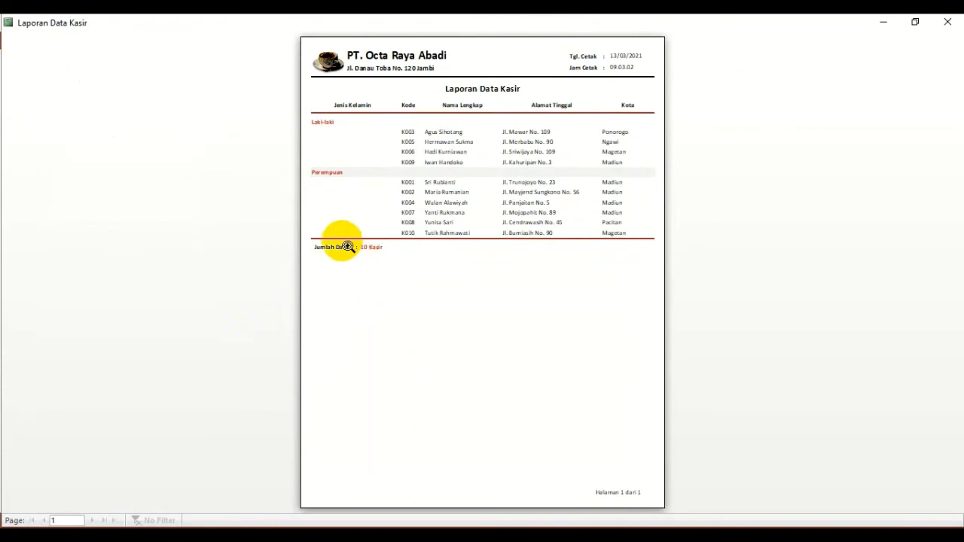
pyautogui.click(384, 159)
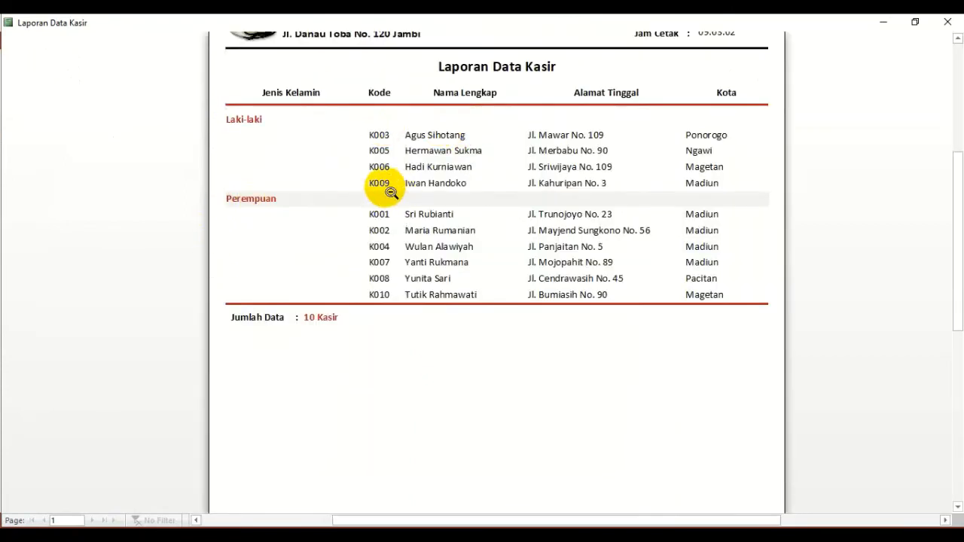
# In Design View, copy the =Count(*) & " Kasir" text box from the Report Footer and paste it into the jk Header
pyautogui.rightClick(390, 113)
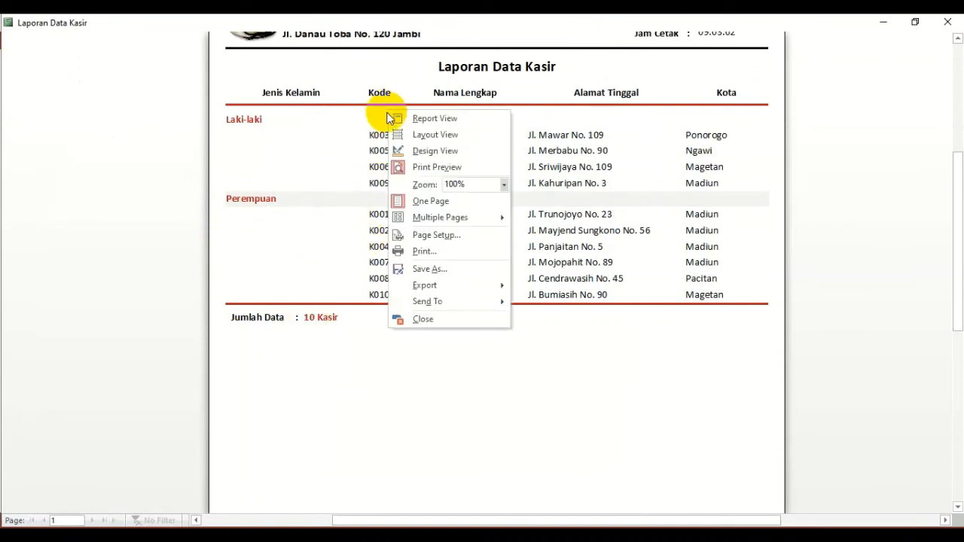
pyautogui.click(428, 152)
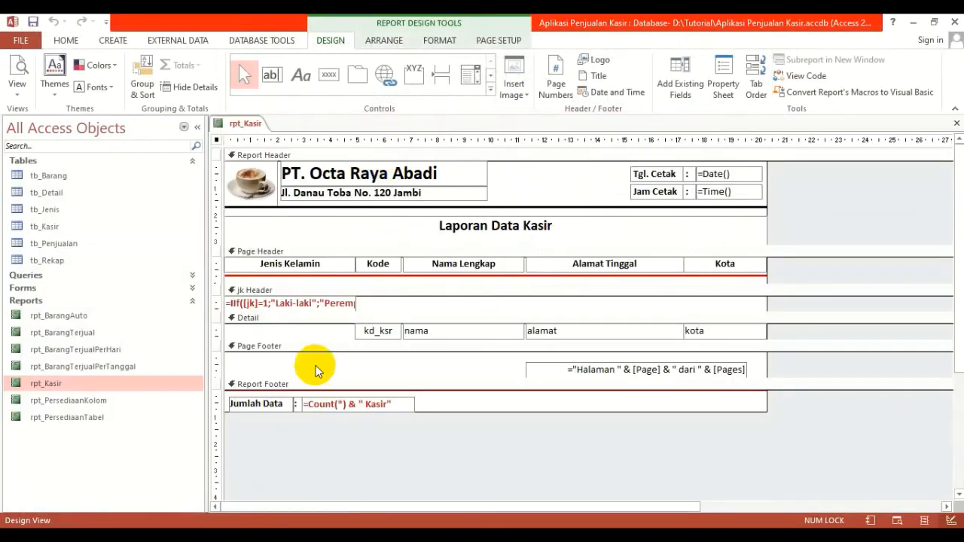
pyautogui.click(395, 407)
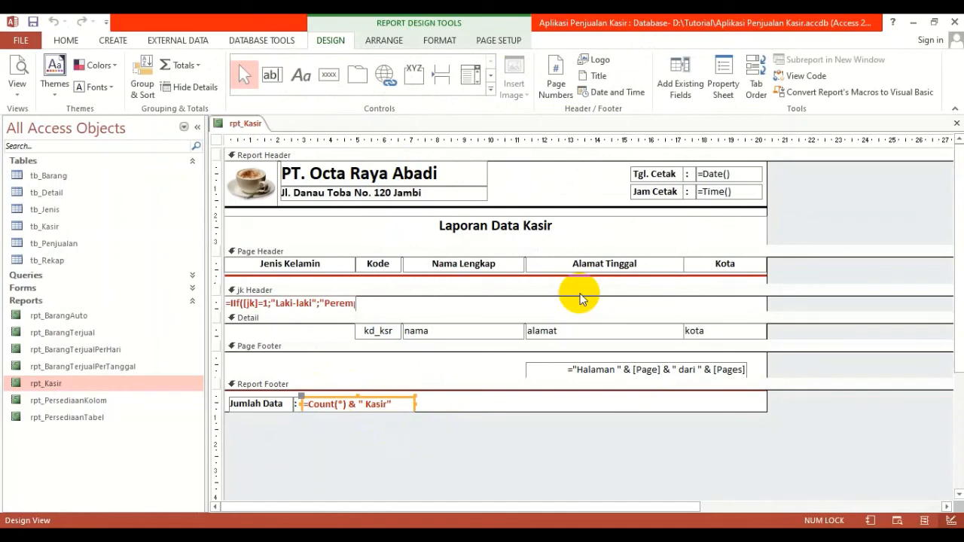
pyautogui.moveTo(450, 400); pyautogui.dragTo(408, 404)
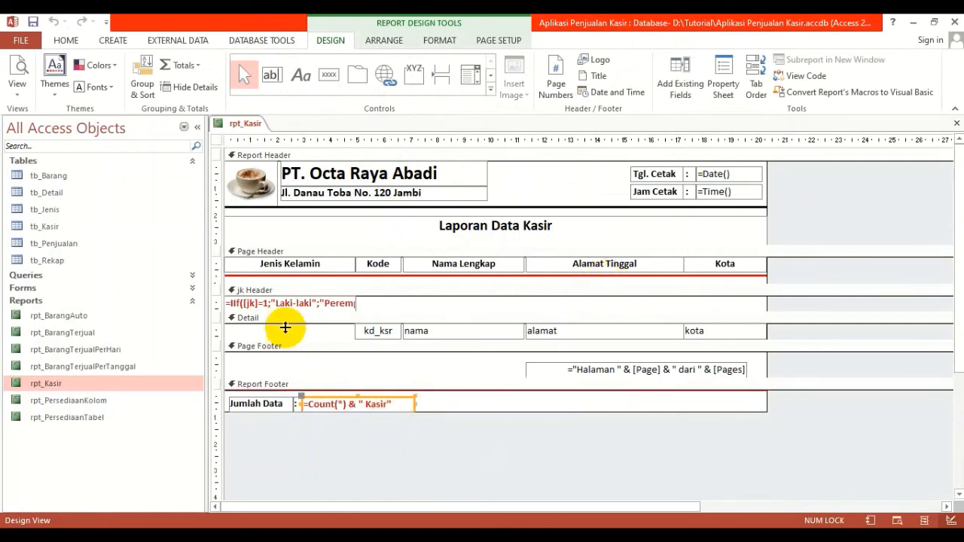
pyautogui.click(61, 41)
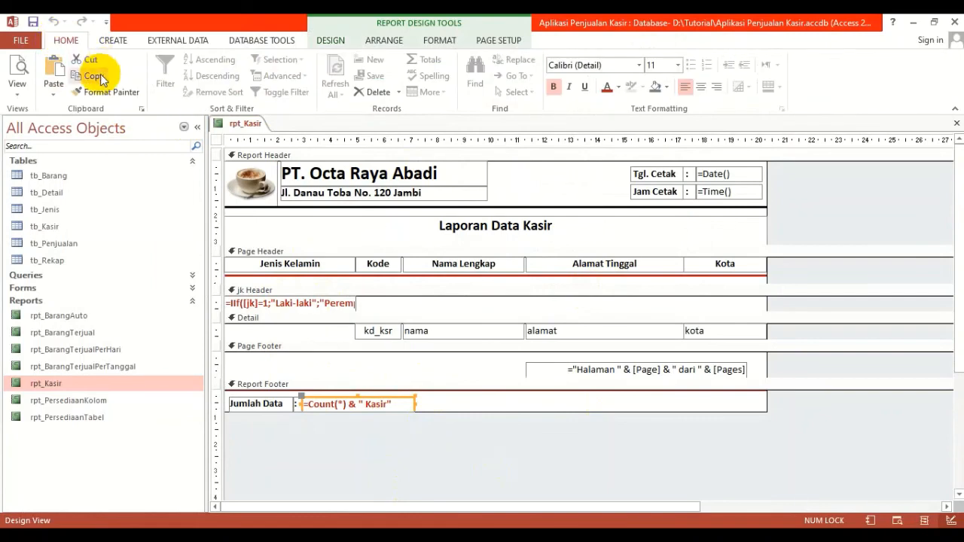
pyautogui.click(96, 76)
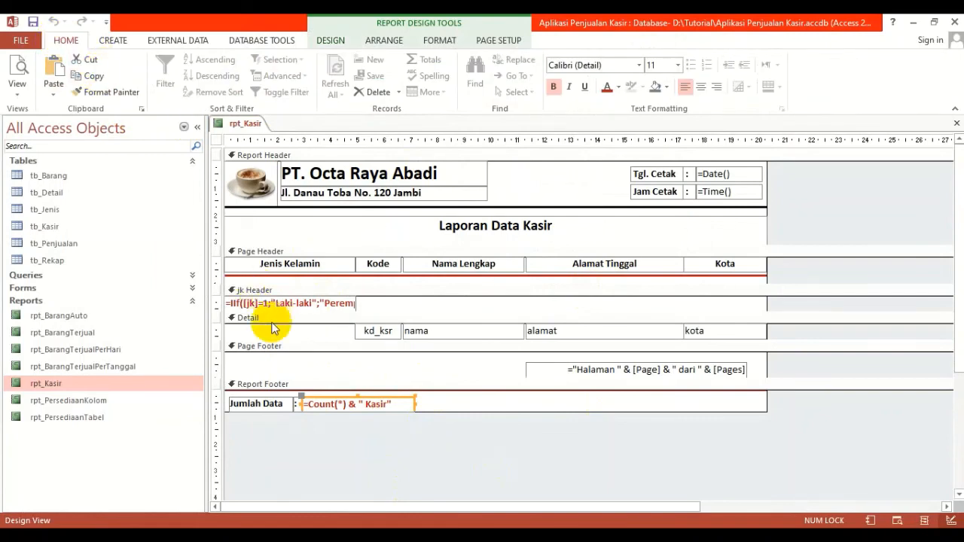
pyautogui.click(368, 291)
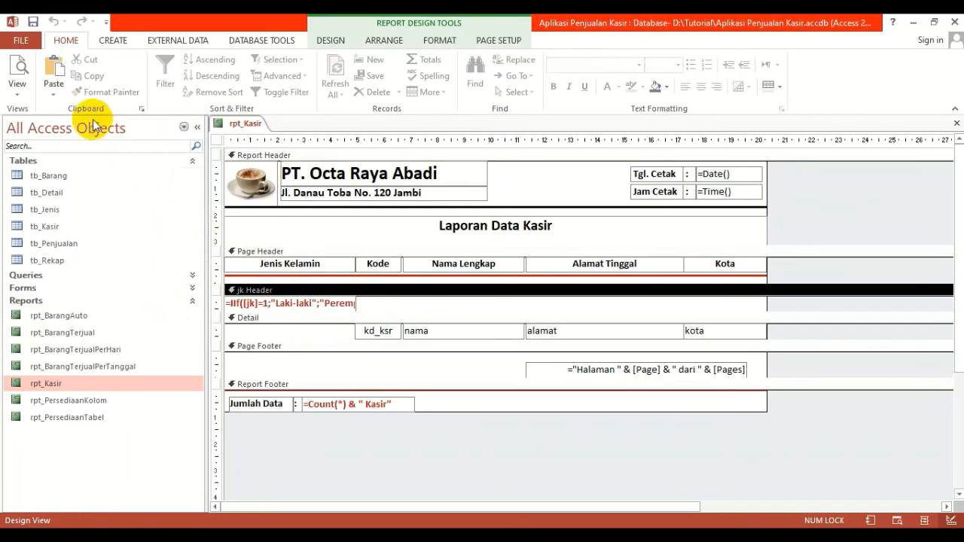
pyautogui.click(52, 70)
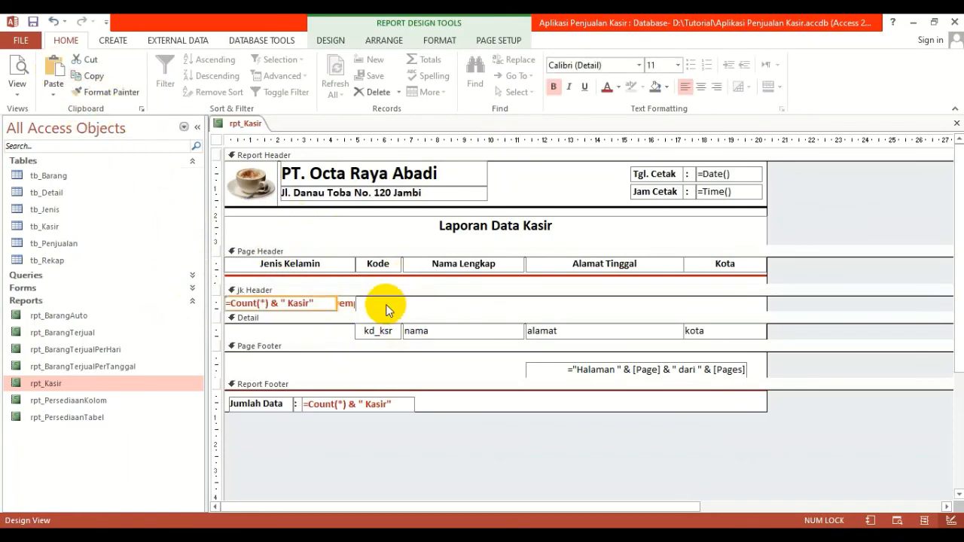
# Place the pasted =Count(*) & " Kasir" text box directly below the IIf gender text box in the jk Header
pyautogui.click(405, 310)
pyautogui.moveTo(303, 305); pyautogui.dragTo(445, 305)
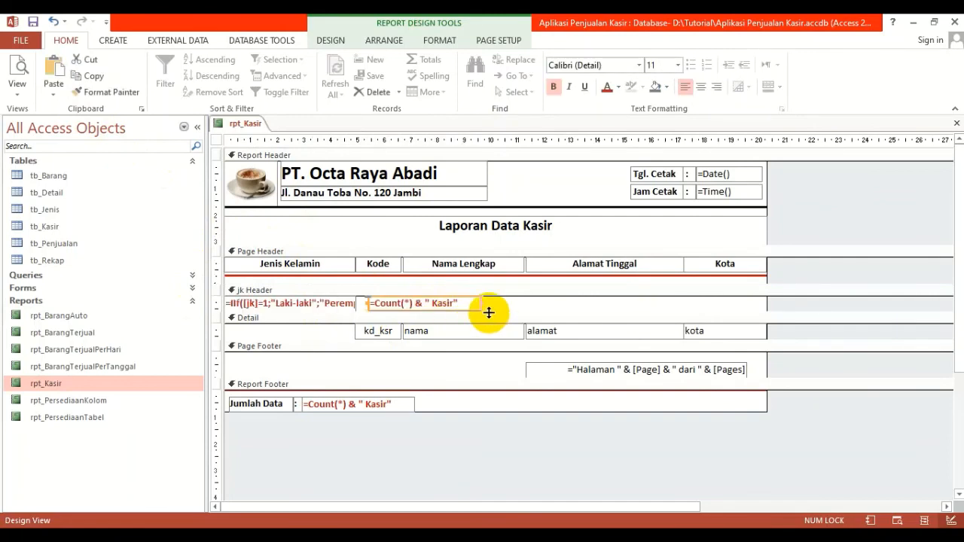
pyautogui.moveTo(485, 311); pyautogui.dragTo(348, 333)
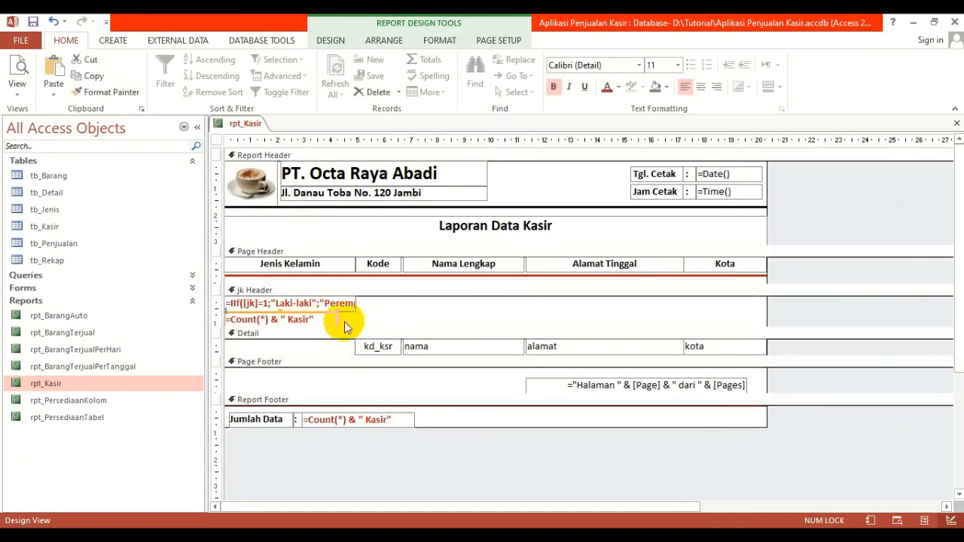
# Save and close rpt_Kasir, then reopen and enlarge its preview to examine the cashier count in each gender group
pyautogui.click(957, 124)
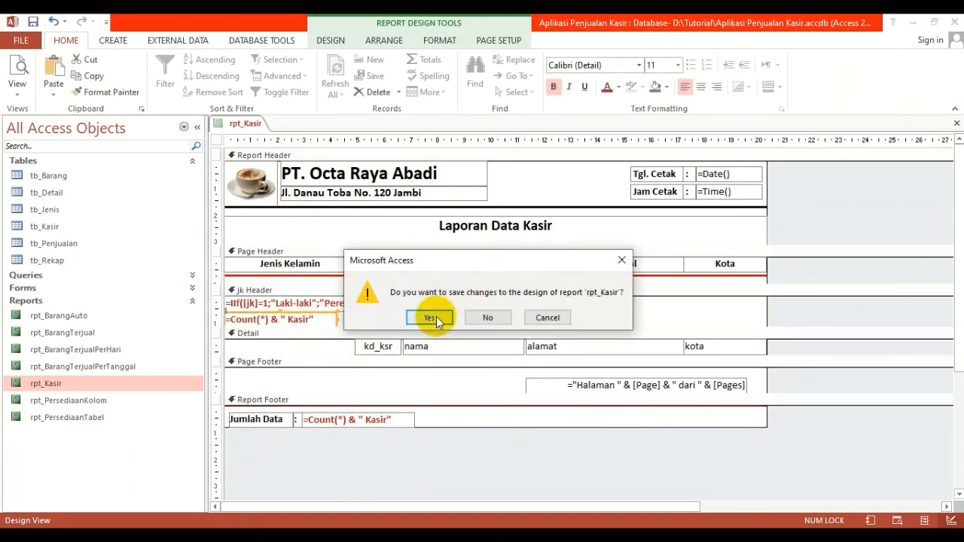
pyautogui.click(432, 317)
pyautogui.doubleClick(67, 382)
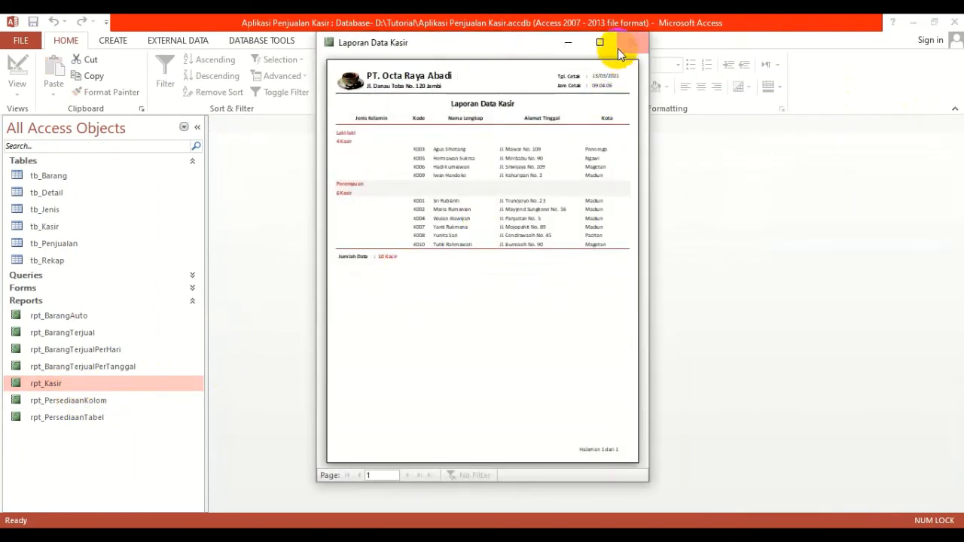
pyautogui.click(600, 40)
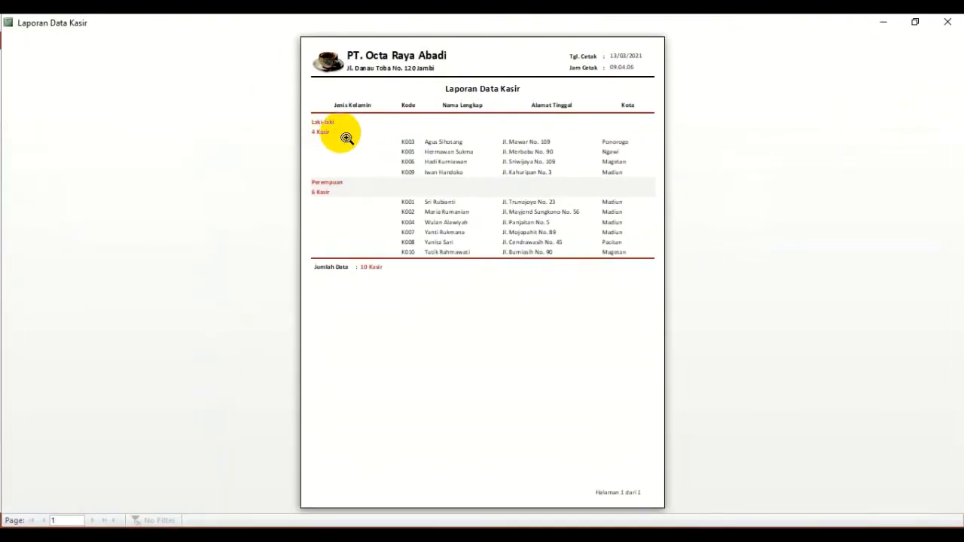
pyautogui.click(352, 134)
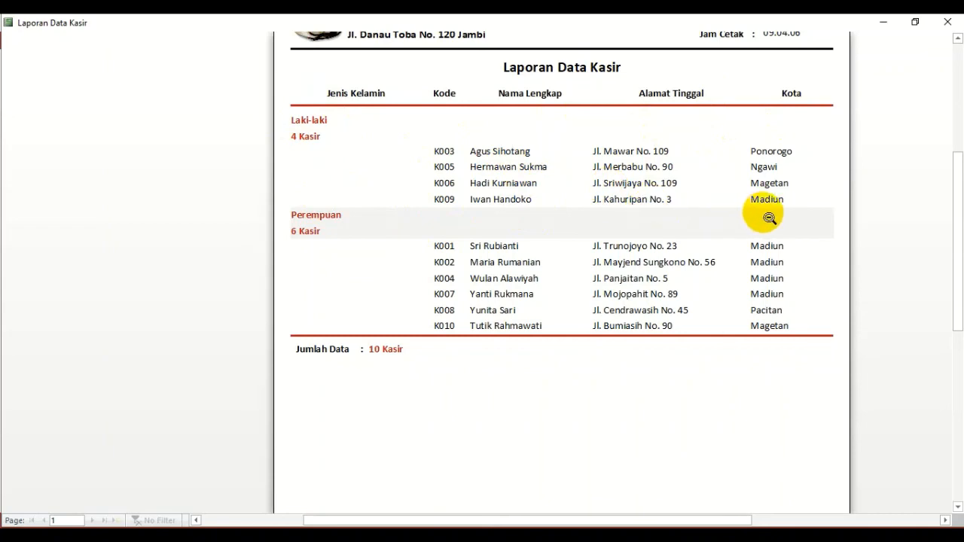
# Return rpt_Kasir to Design View and give the jk group a footer section in its grouping options
pyautogui.rightClick(545, 130)
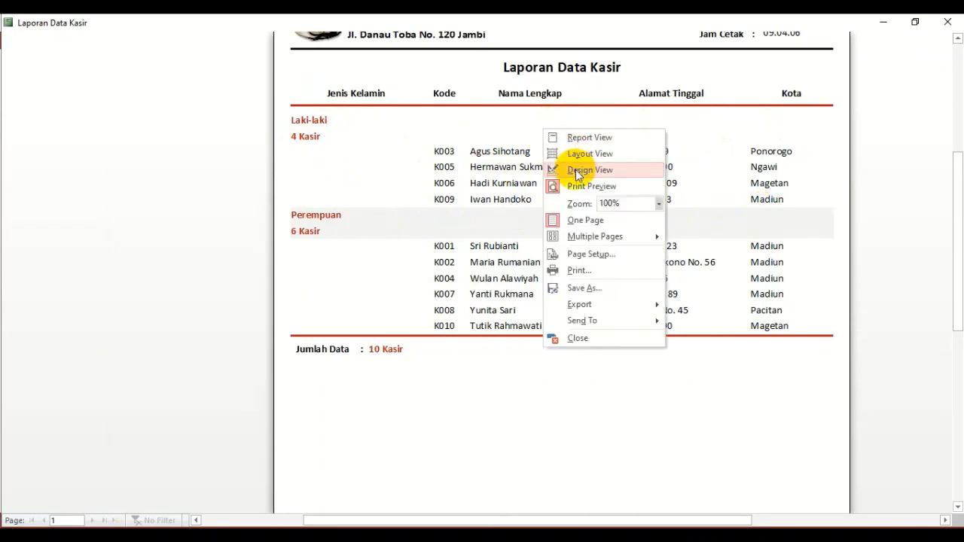
pyautogui.click(575, 169)
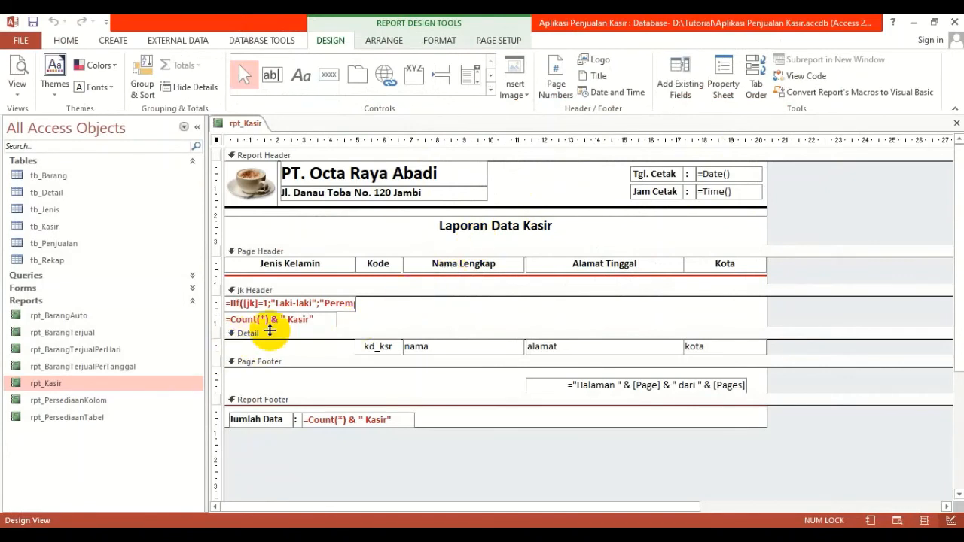
pyautogui.click(274, 291)
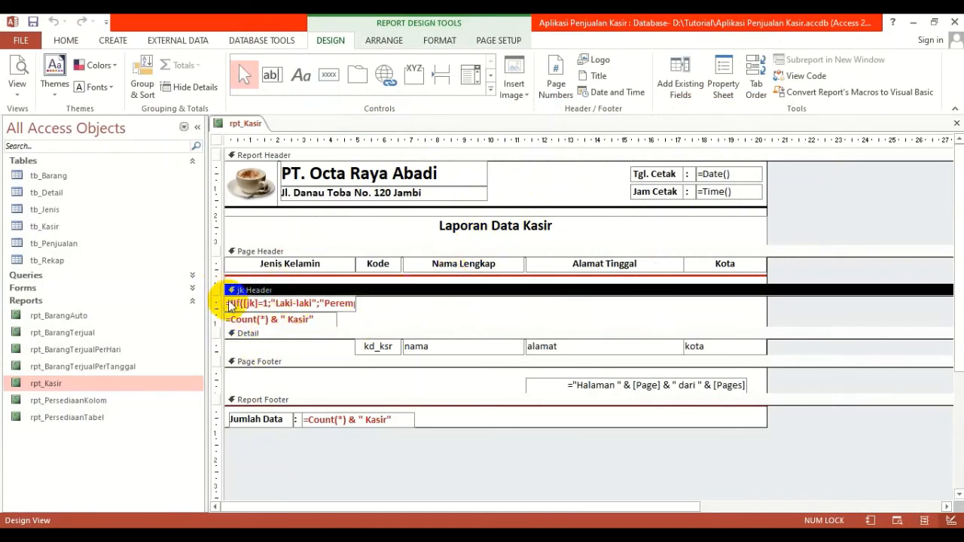
pyautogui.click(142, 79)
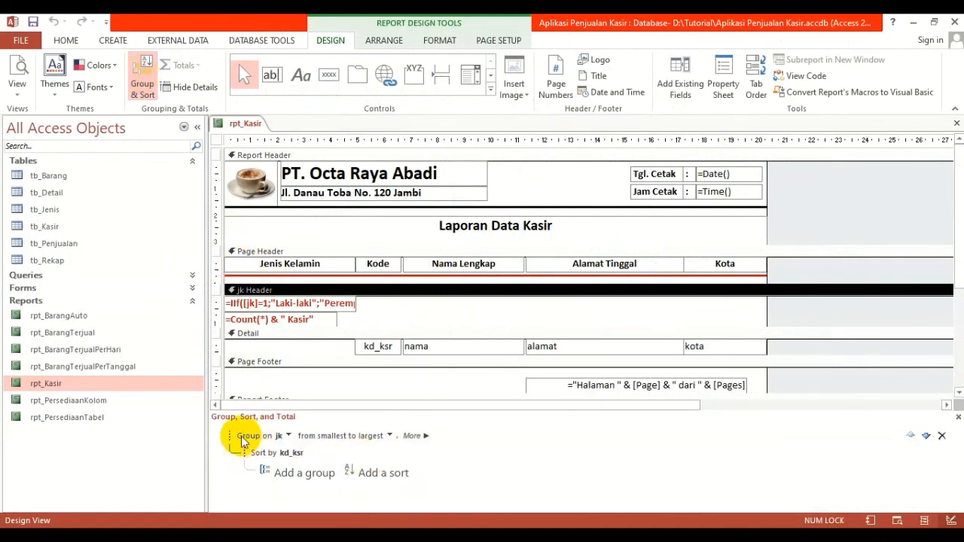
pyautogui.click(423, 436)
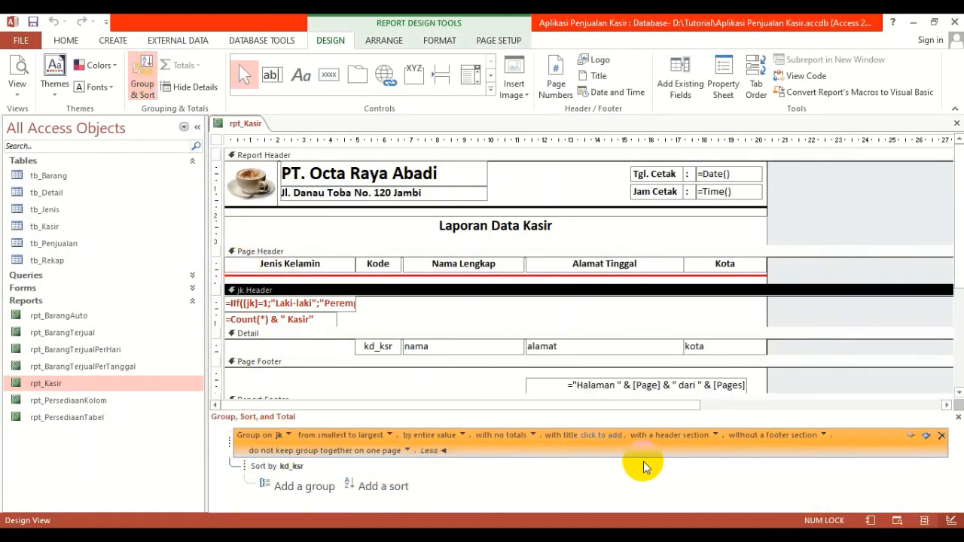
pyautogui.click(823, 433)
pyautogui.click(822, 435)
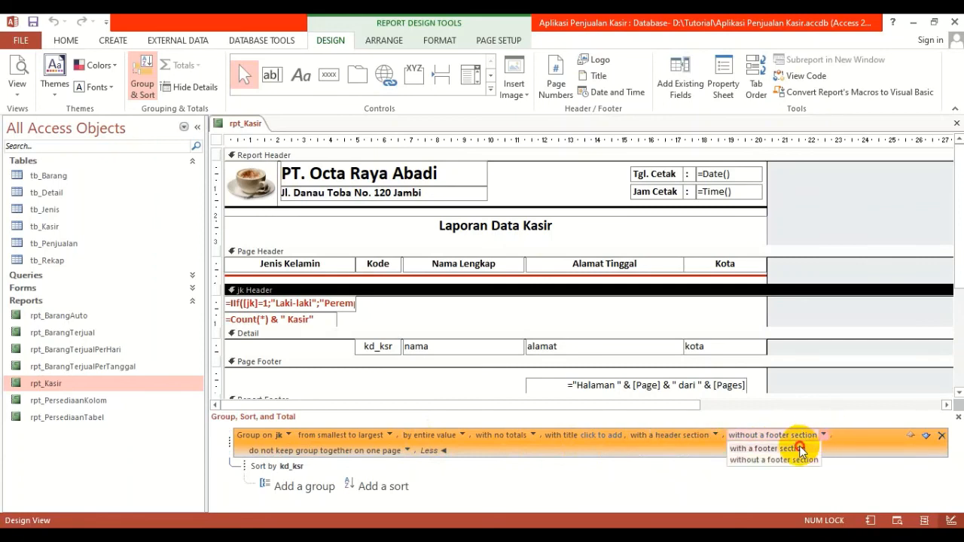
pyautogui.click(799, 448)
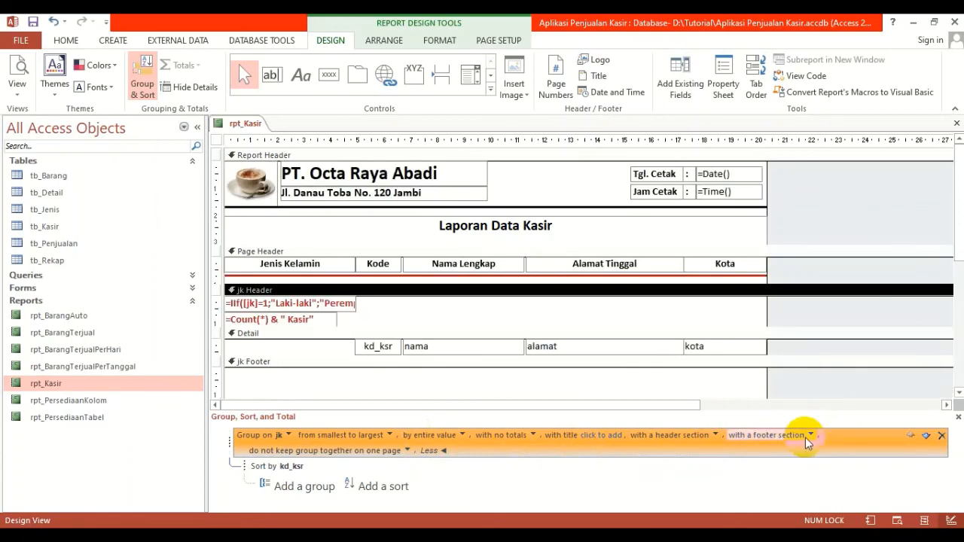
pyautogui.click(140, 71)
# Move the =Count(*) & " Kasir" text box from the jk Header into the jk Footer and shrink the emptied header space
pyautogui.moveTo(387, 321); pyautogui.dragTo(738, 387)
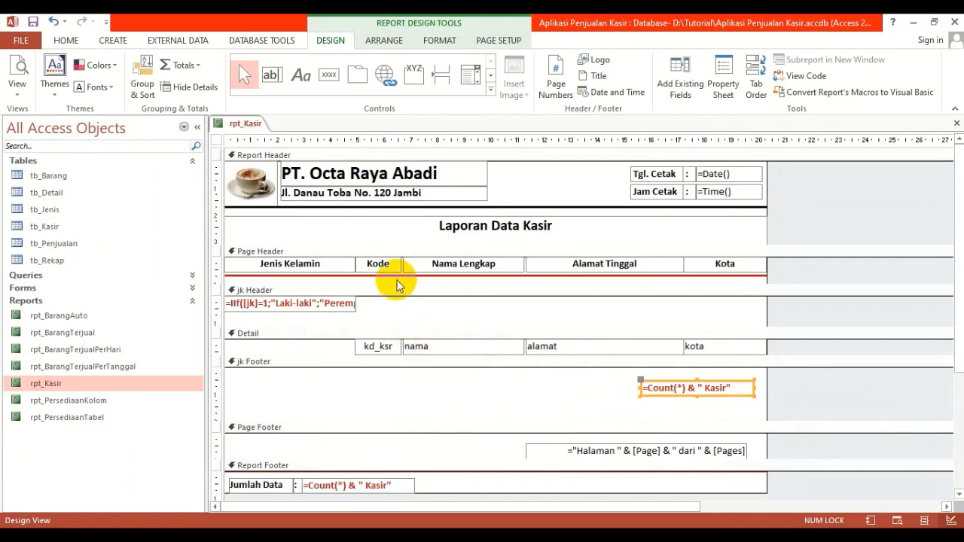
pyautogui.moveTo(373, 328); pyautogui.dragTo(370, 316)
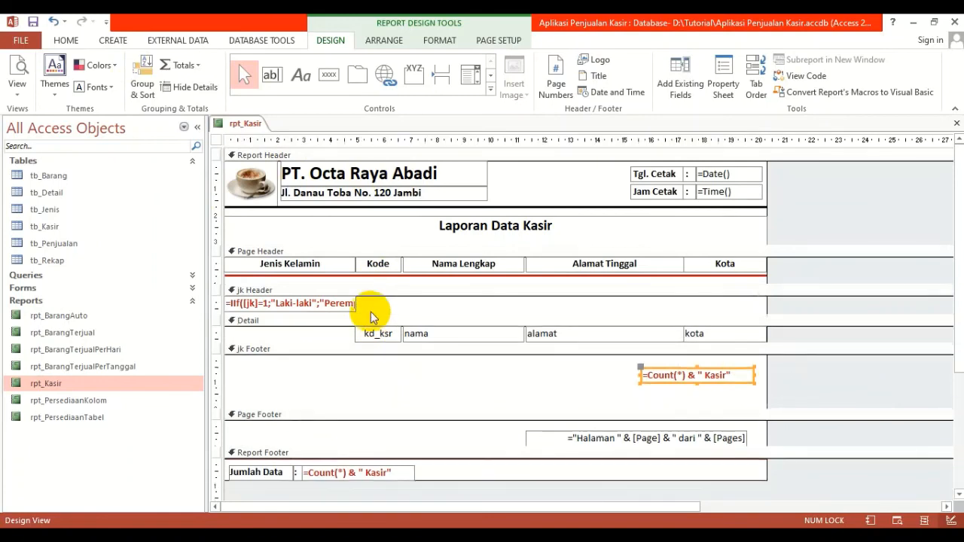
# Copy the red line from the Page Header into the jk Footer and place it just below the section's upper edge
pyautogui.click(388, 274)
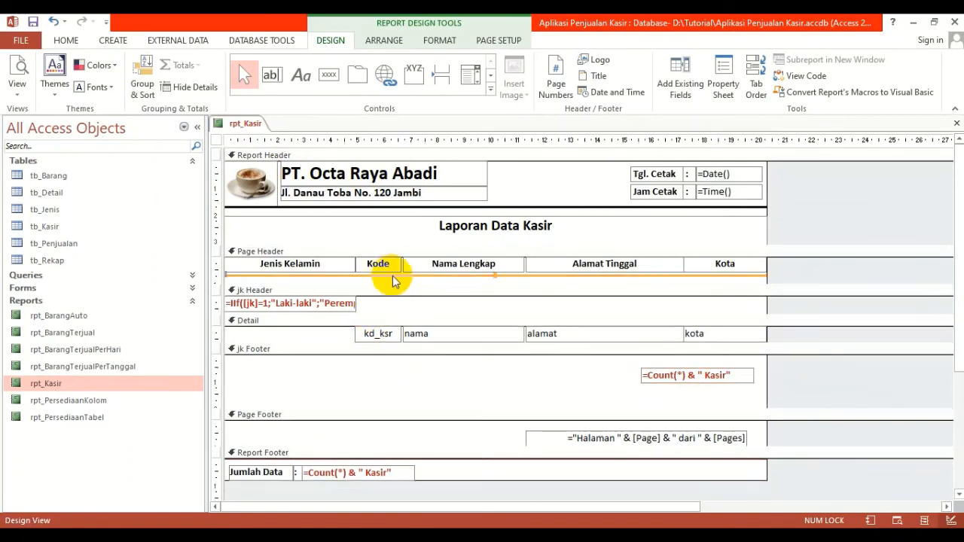
pyautogui.click(66, 40)
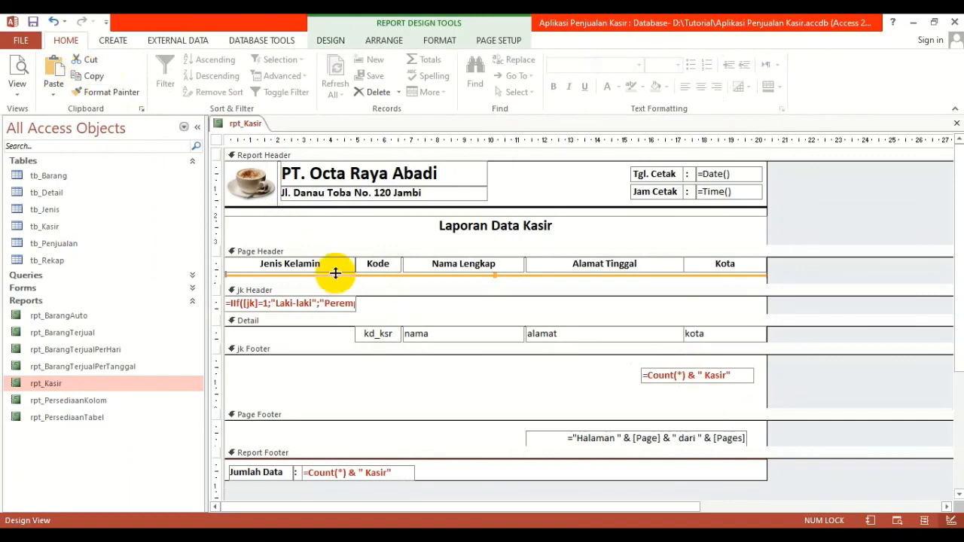
pyautogui.click(334, 388)
pyautogui.click(54, 68)
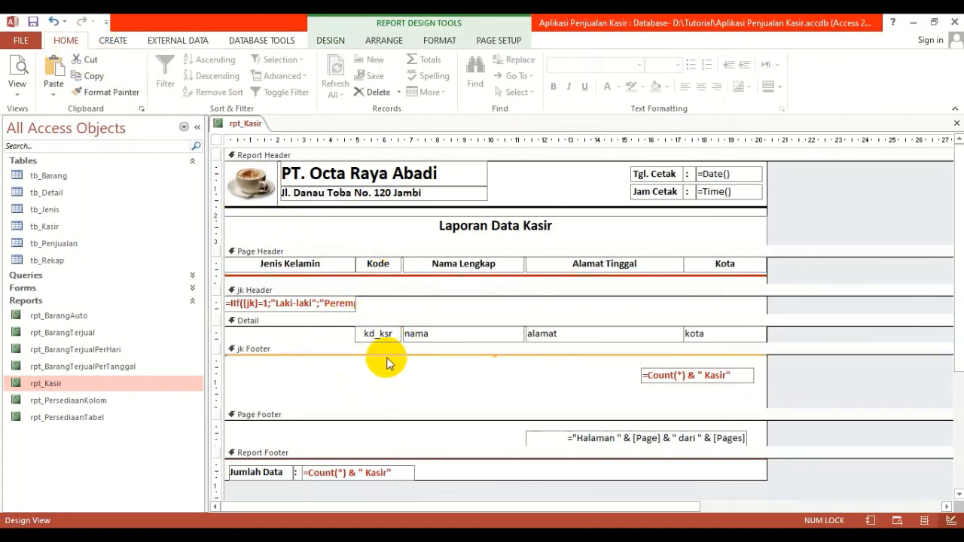
pyautogui.moveTo(385, 358); pyautogui.dragTo(383, 357)
pyautogui.click(392, 383)
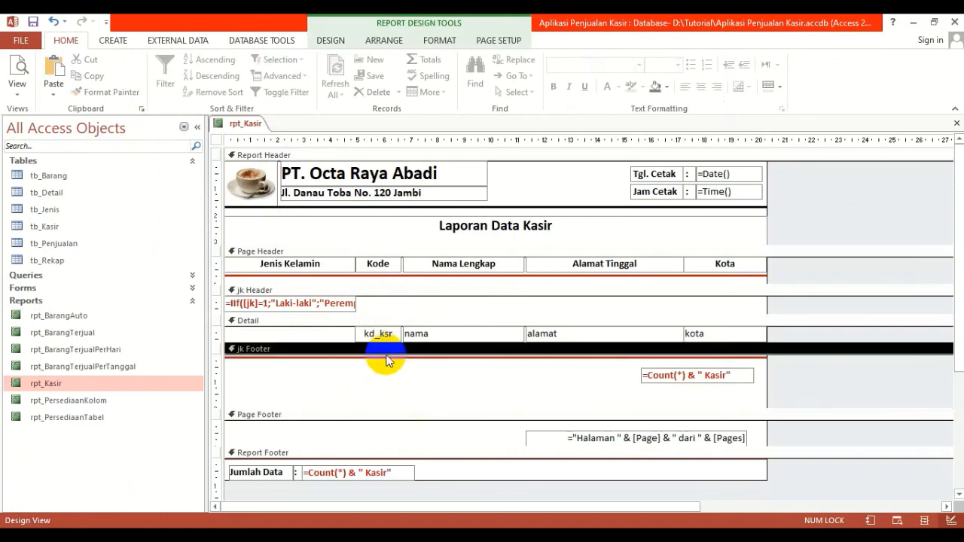
# Shorten the jk Footer's red line to about 15.5 cm so it starts near the Kode column
pyautogui.click(282, 357)
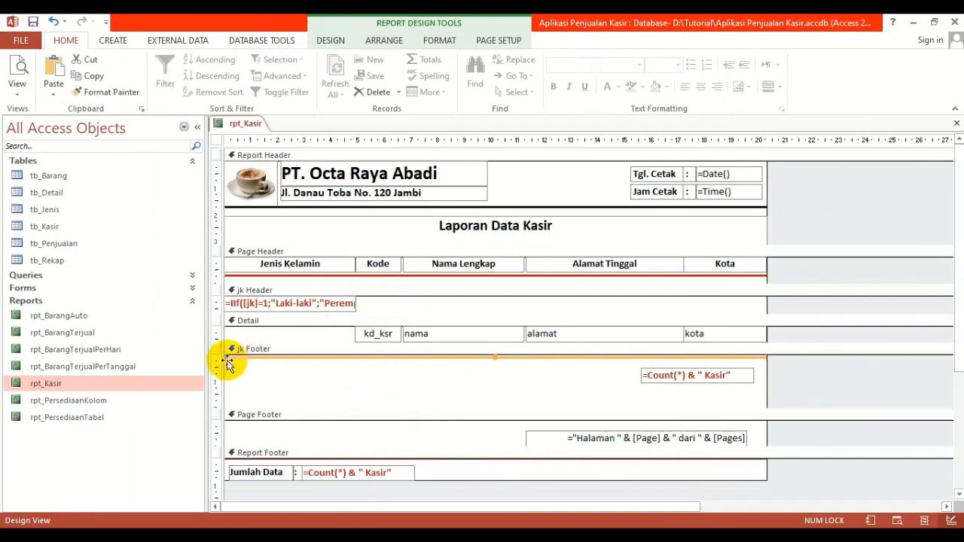
pyautogui.moveTo(225, 357); pyautogui.dragTo(355, 360)
pyautogui.click(393, 387)
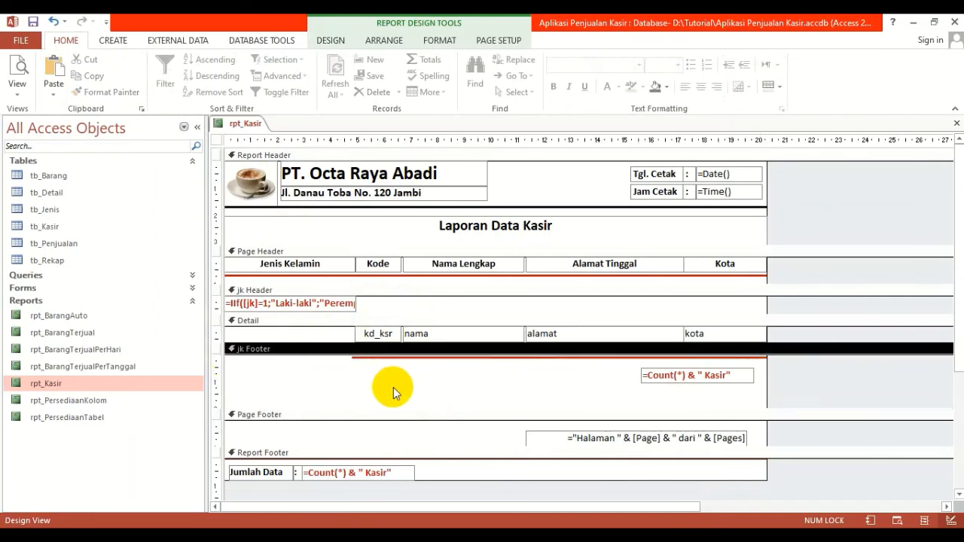
# Examine the format properties of the shortened red line in the jk Footer
pyautogui.click(457, 357)
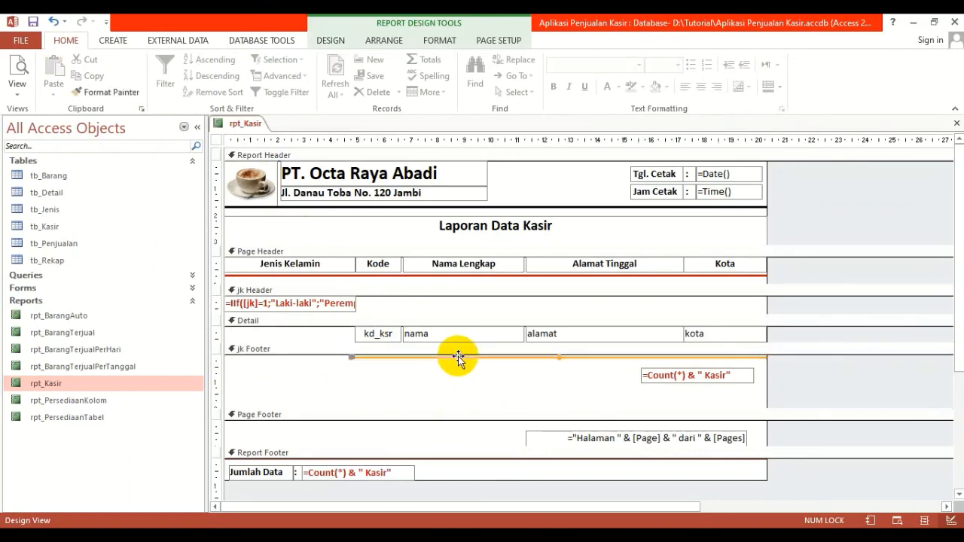
pyautogui.click(331, 40)
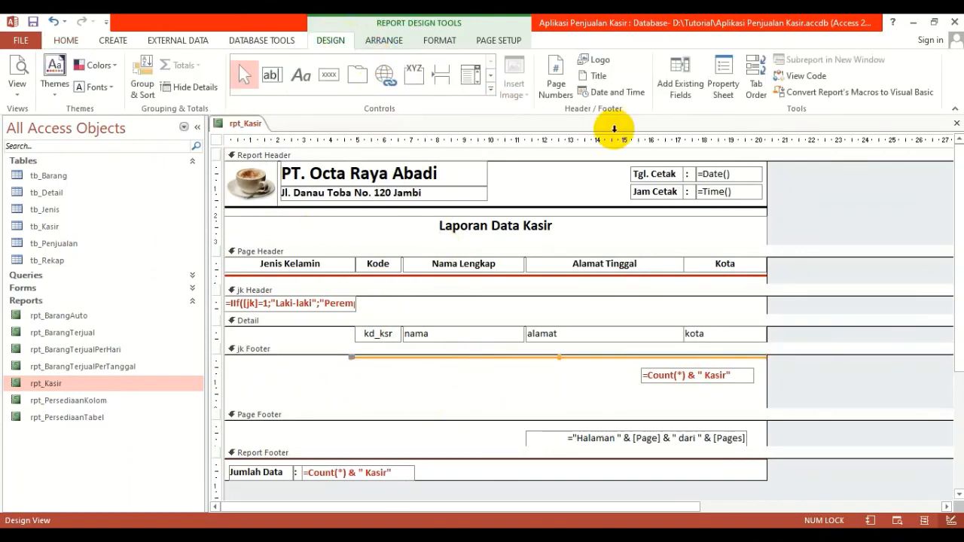
pyautogui.click(723, 79)
pyautogui.click(736, 186)
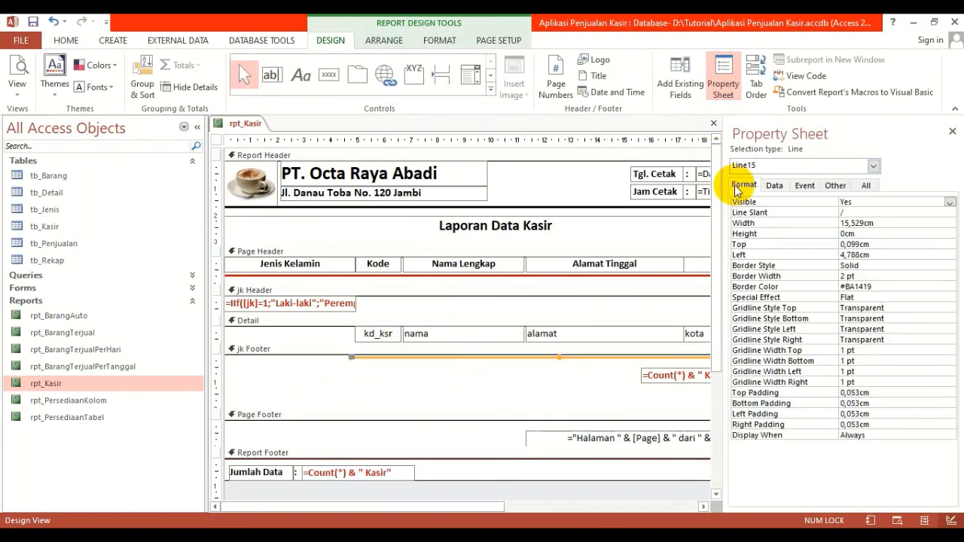
pyautogui.click(758, 235)
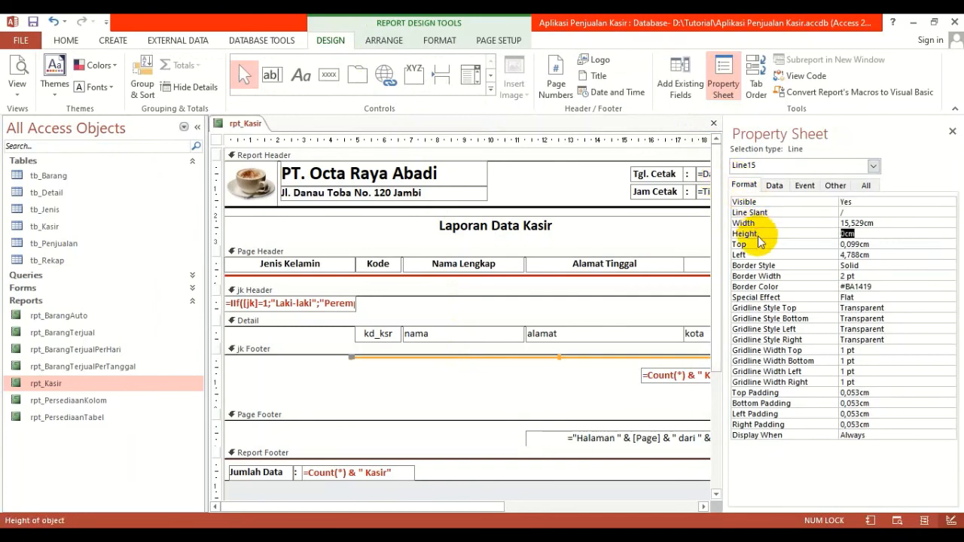
pyautogui.click(952, 132)
pyautogui.click(518, 387)
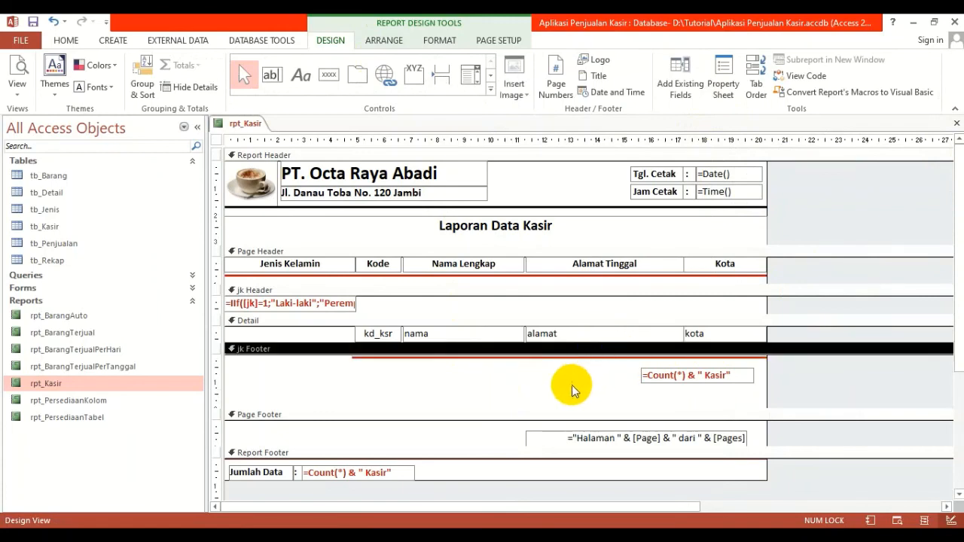
# Copy the Nama Lengkap label from the Page Header into the jk Footer and place it just before the =Count(*) & " Kasir" text box
pyautogui.click(438, 263)
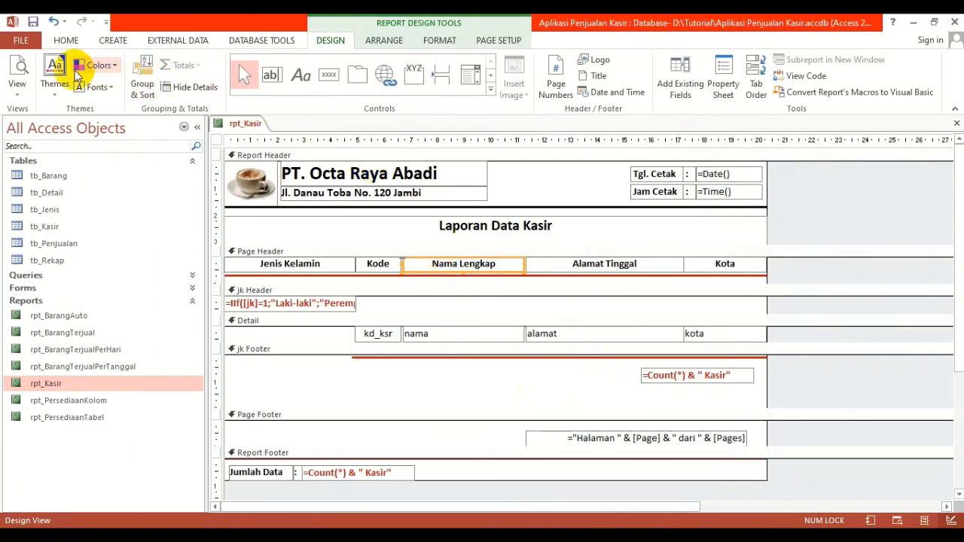
pyautogui.click(65, 40)
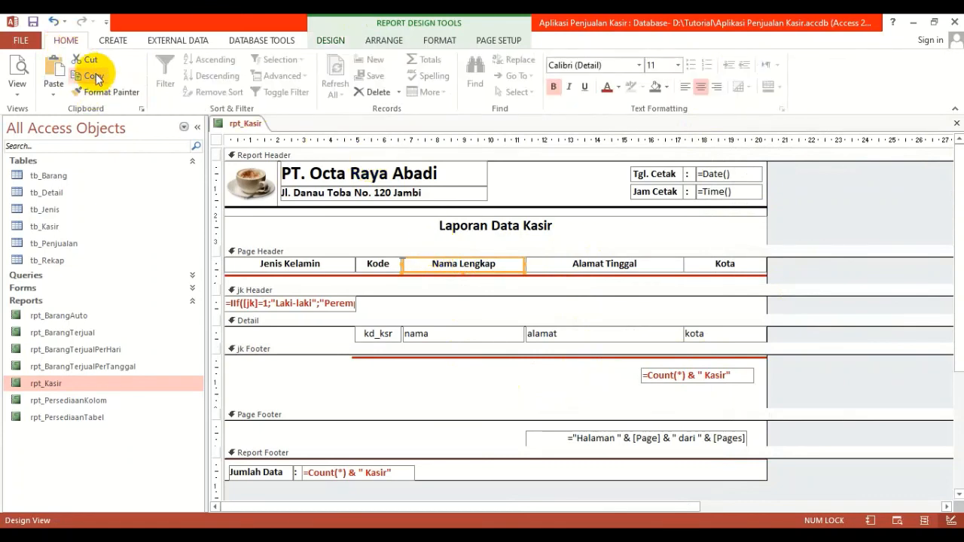
pyautogui.click(97, 78)
pyautogui.click(419, 383)
pyautogui.click(52, 72)
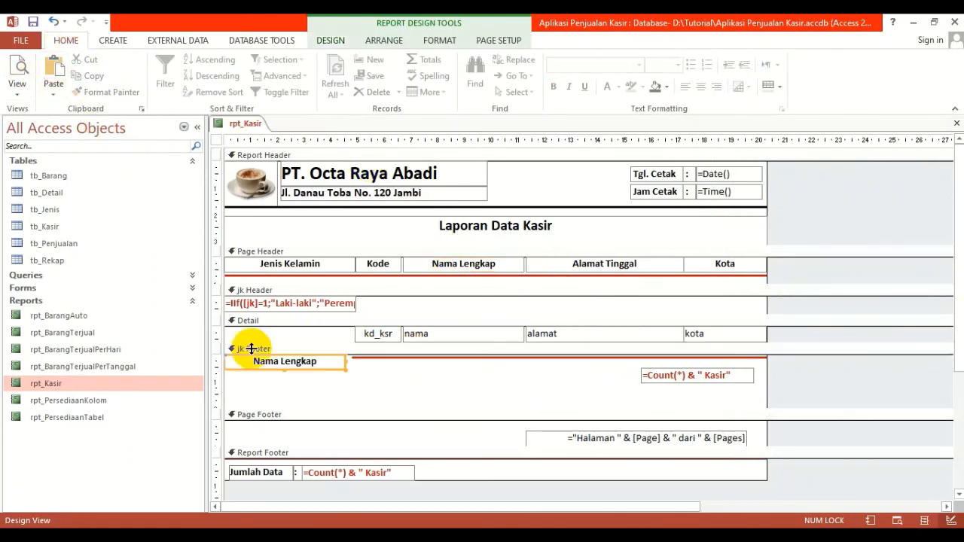
pyautogui.moveTo(250, 360); pyautogui.dragTo(586, 376)
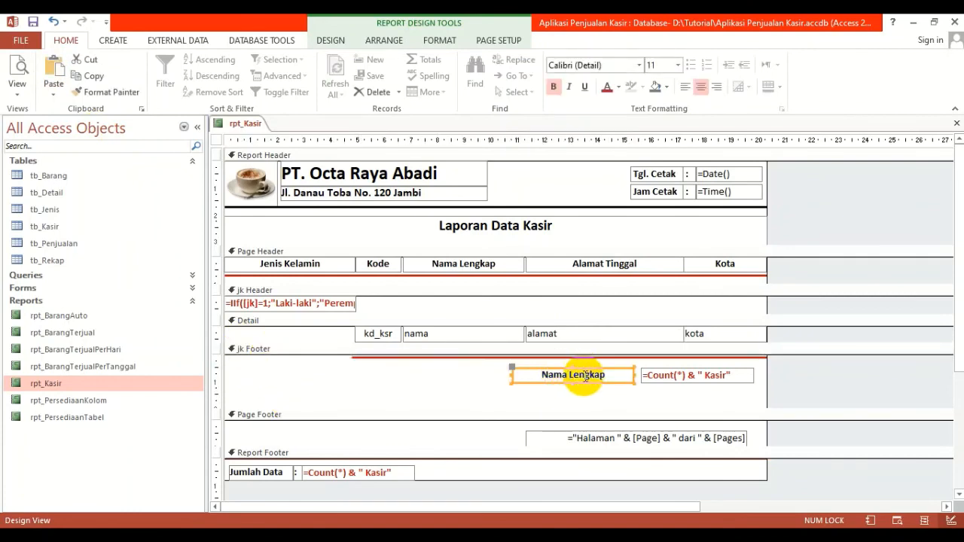
# Change the pasted Nama Lengkap label's text in the jk Footer to "Jumlah Kasir :"
pyautogui.doubleClick(586, 376)
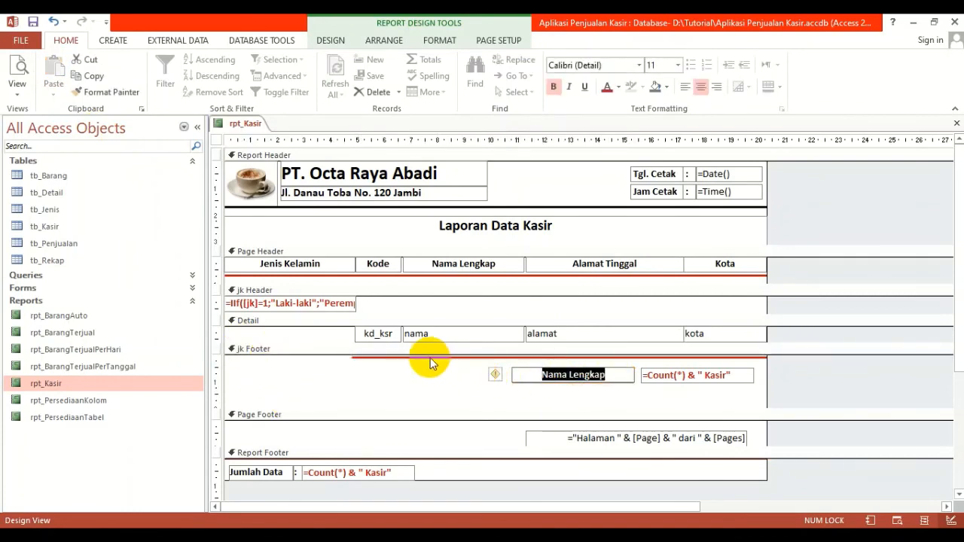
pyautogui.write('Jumlah Kasir')
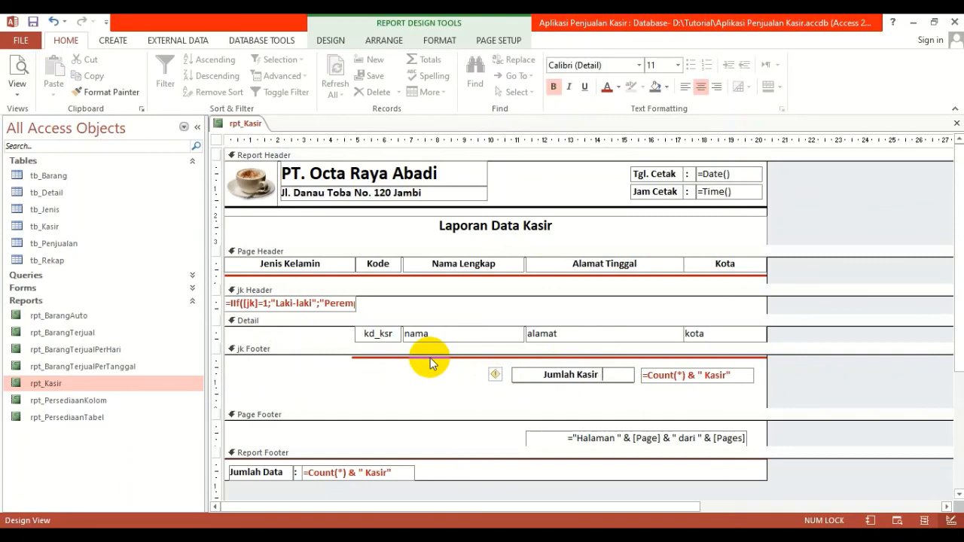
pyautogui.write('    :')
pyautogui.press('Return')
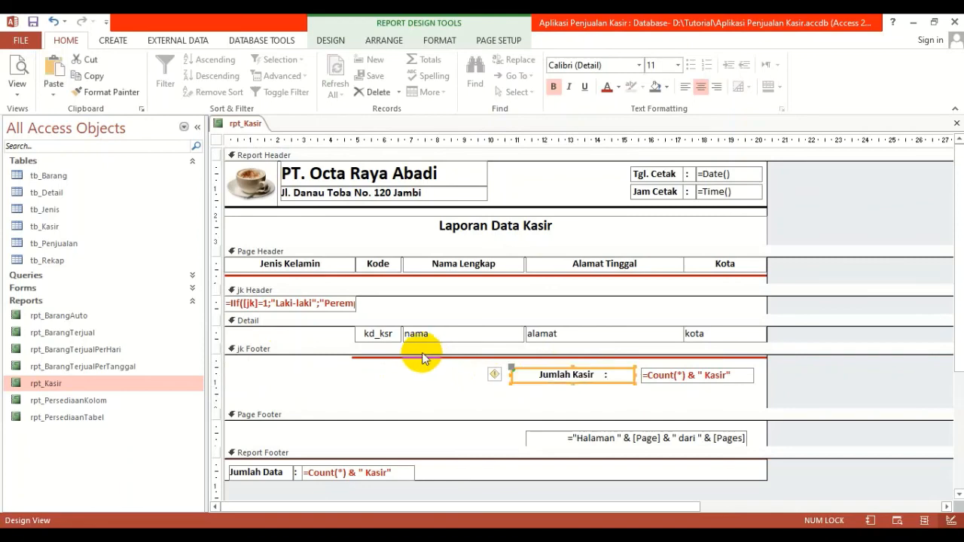
# Left-align the Jumlah Kasir label's text and narrow the label to fit it
pyautogui.click(685, 87)
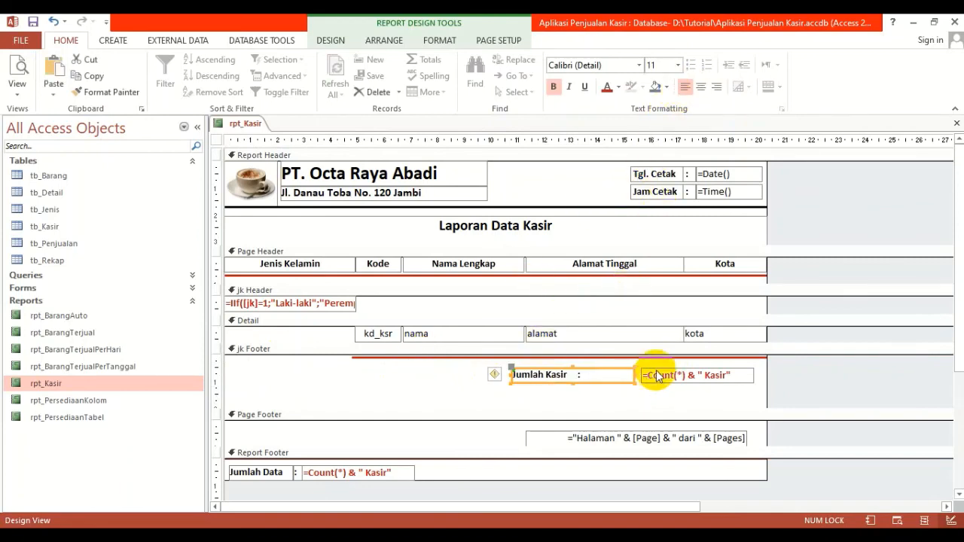
pyautogui.moveTo(635, 376); pyautogui.dragTo(588, 375)
pyautogui.click(631, 380)
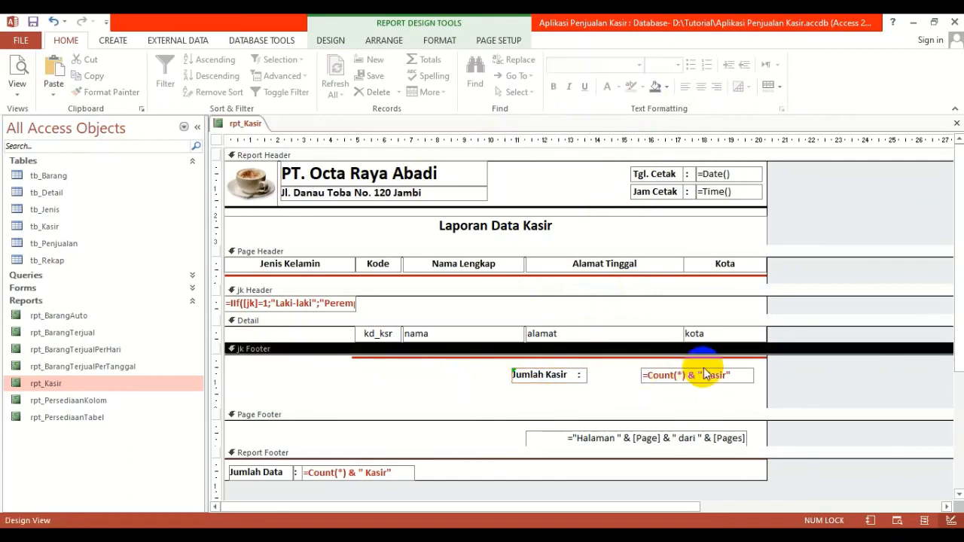
# Place the Jumlah Kasir label directly beside the =Count(*) & " Kasir" text box in the jk Footer and align their top edges
pyautogui.click(721, 383)
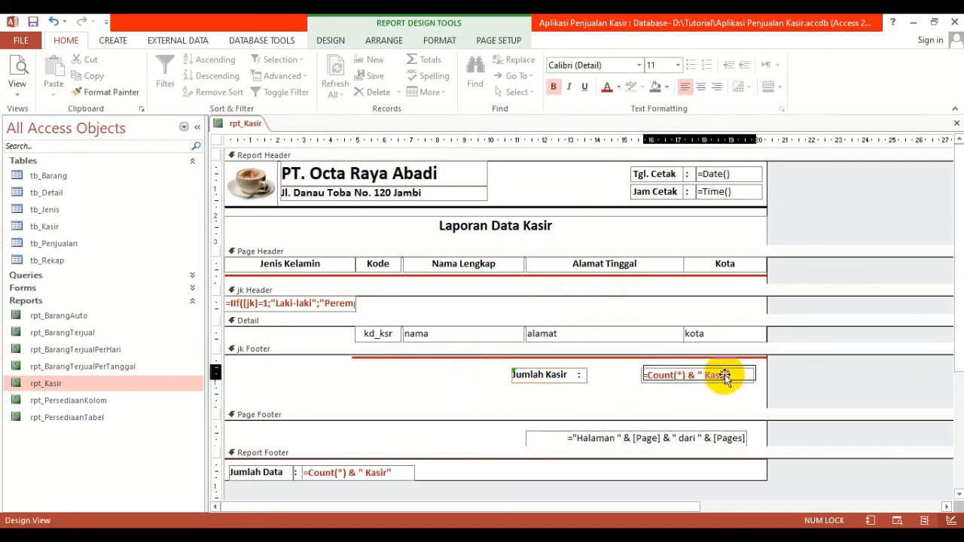
pyautogui.moveTo(722, 382); pyautogui.dragTo(723, 379)
pyautogui.moveTo(584, 375); pyautogui.dragTo(677, 372)
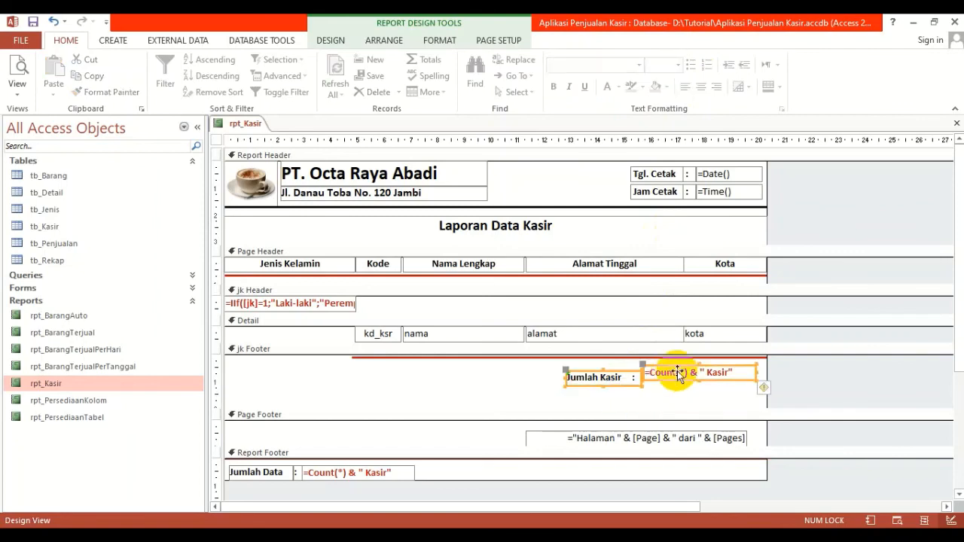
pyautogui.click(386, 42)
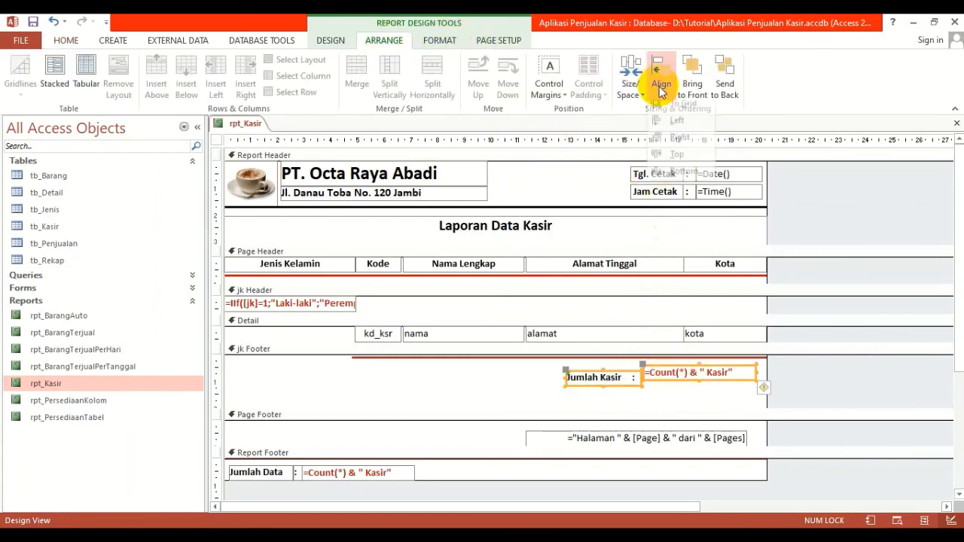
pyautogui.click(662, 83)
pyautogui.click(680, 167)
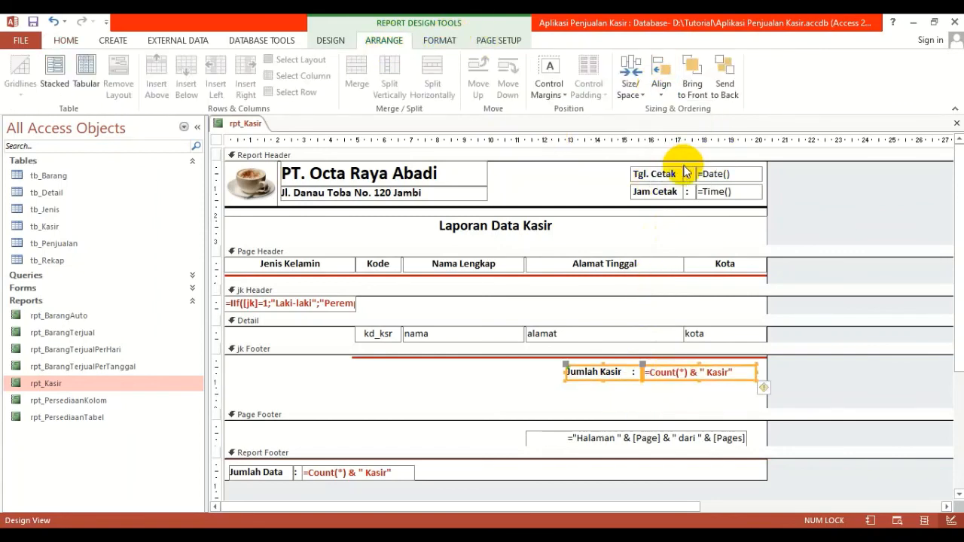
# Reduce the height of the jk Footer section slightly below the cashier count
pyautogui.click(512, 390)
pyautogui.moveTo(516, 407); pyautogui.dragTo(523, 396)
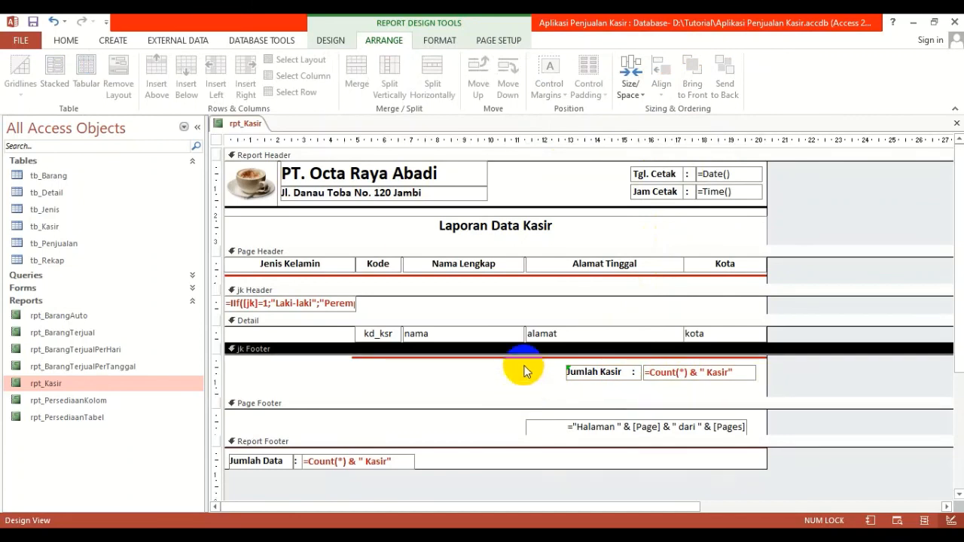
# Change the Jumlah Data label's text in the Report Footer to "Total Kasir" and close rpt_Kasir, saving its design changes
pyautogui.click(267, 467)
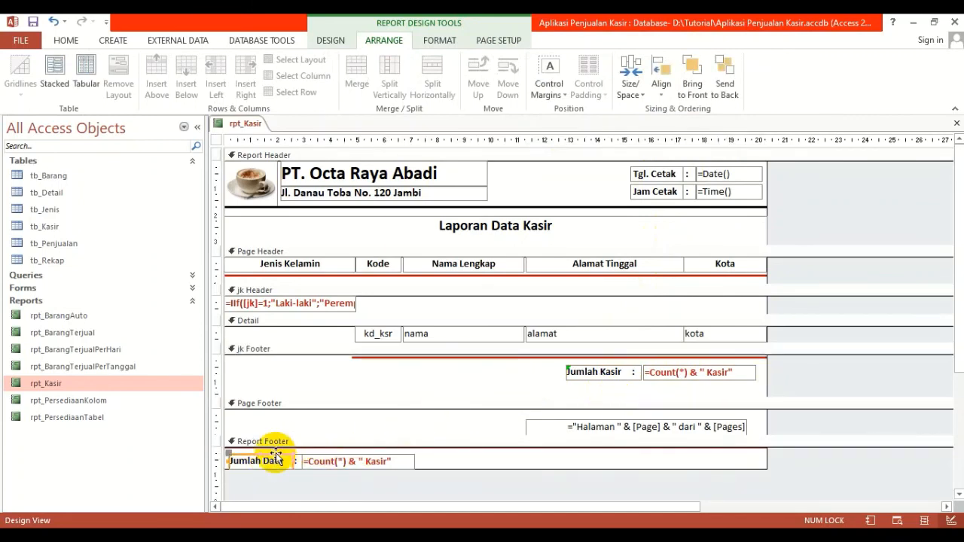
pyautogui.moveTo(284, 461); pyautogui.dragTo(160, 466)
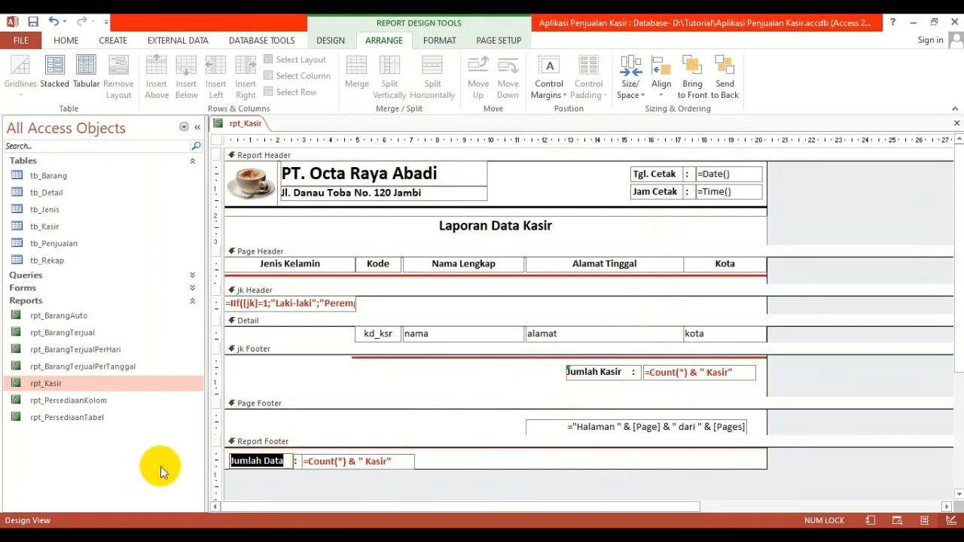
pyautogui.write('Total Kasir')
pyautogui.press('Return')
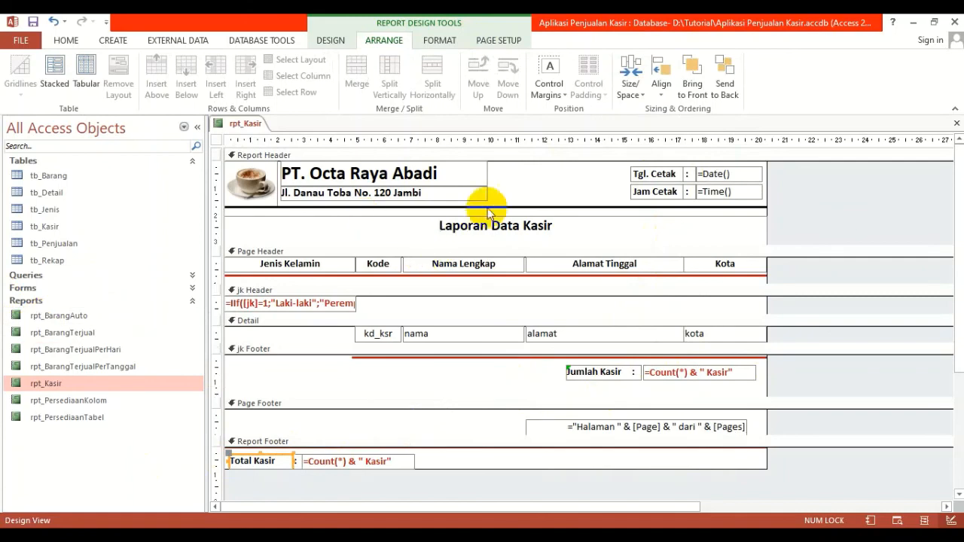
pyautogui.click(956, 123)
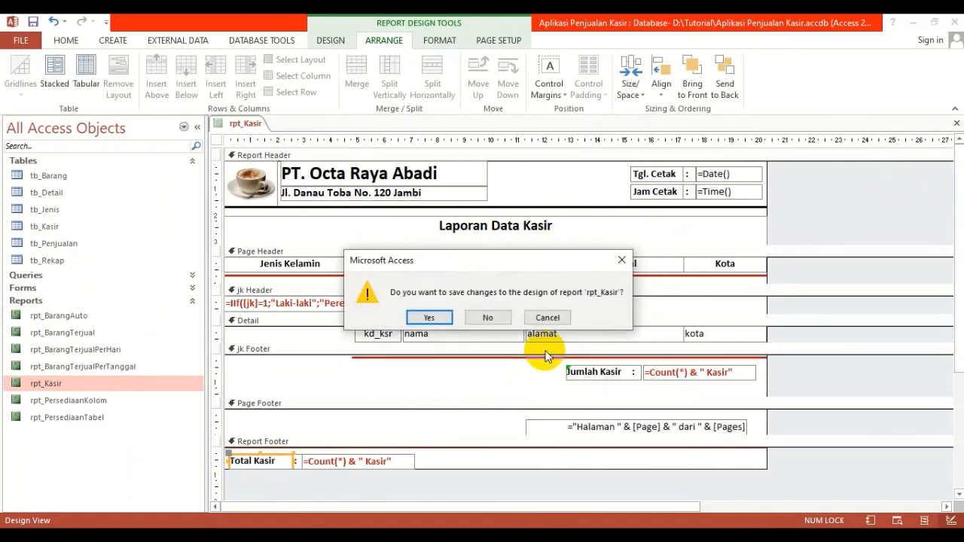
pyautogui.click(429, 318)
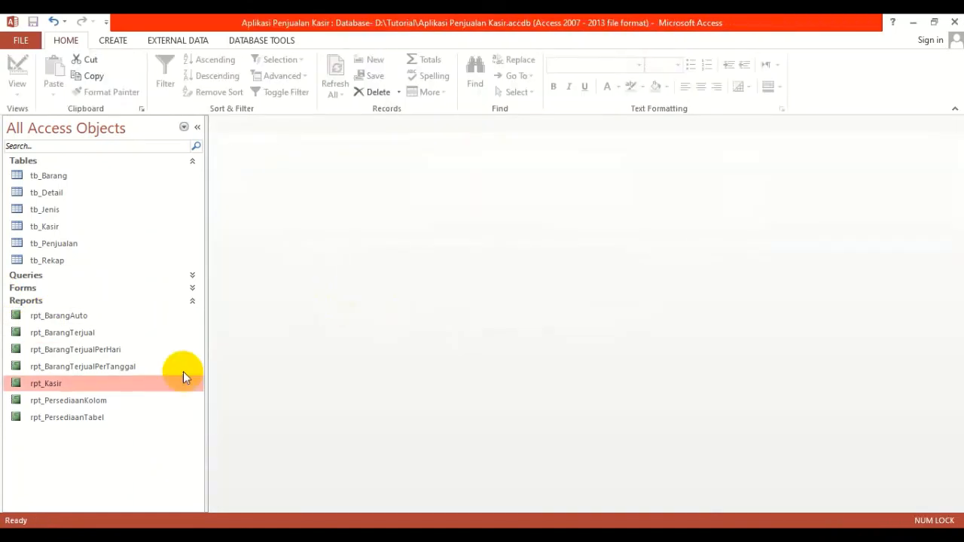
# Open the rpt_Kasir report in a maximized preview and examine its gender groups, the cashier count per group and the Total Kasir line
pyautogui.doubleClick(66, 383)
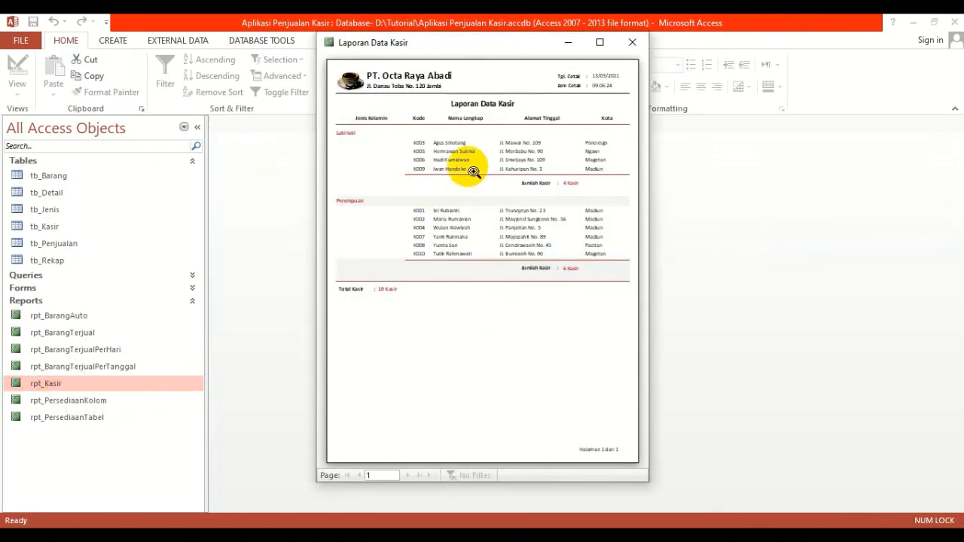
pyautogui.click(600, 42)
pyautogui.click(406, 246)
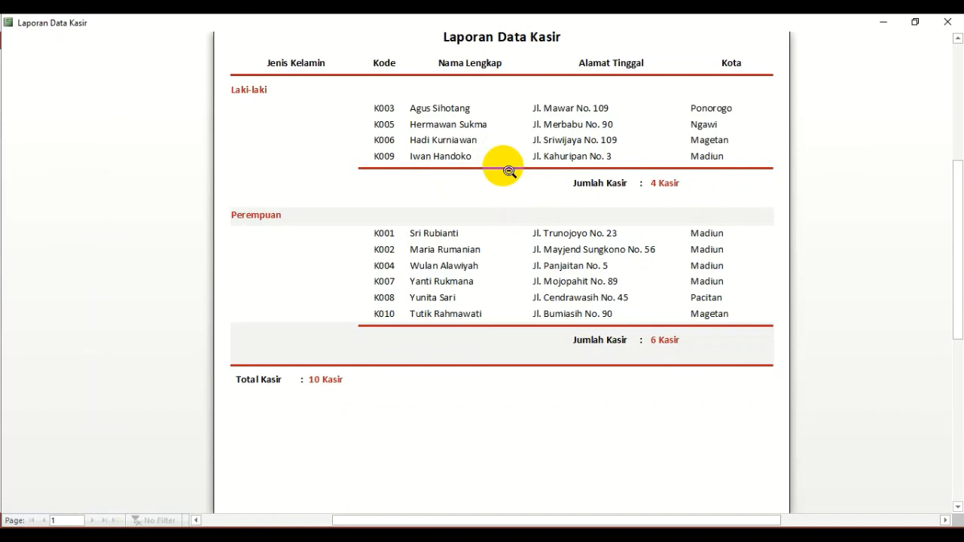
pyautogui.click(519, 95)
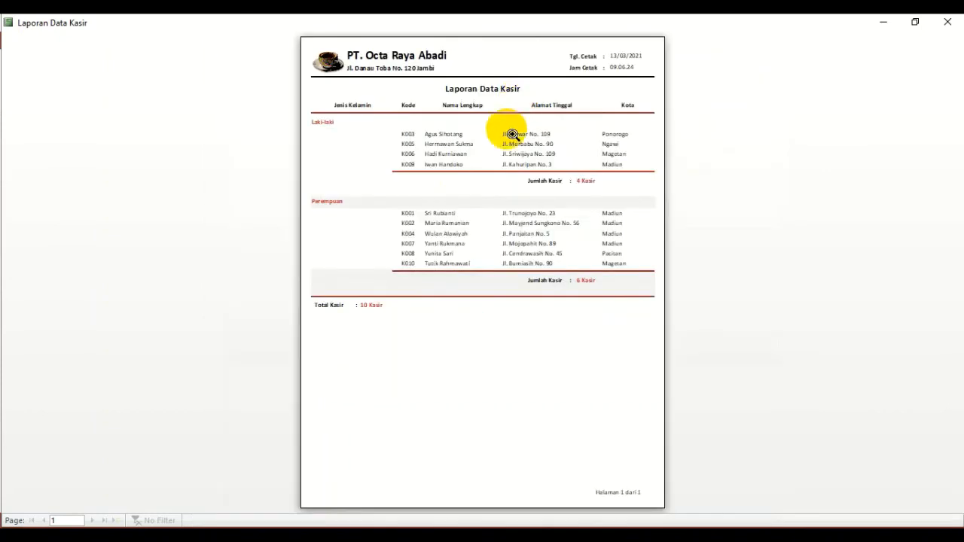